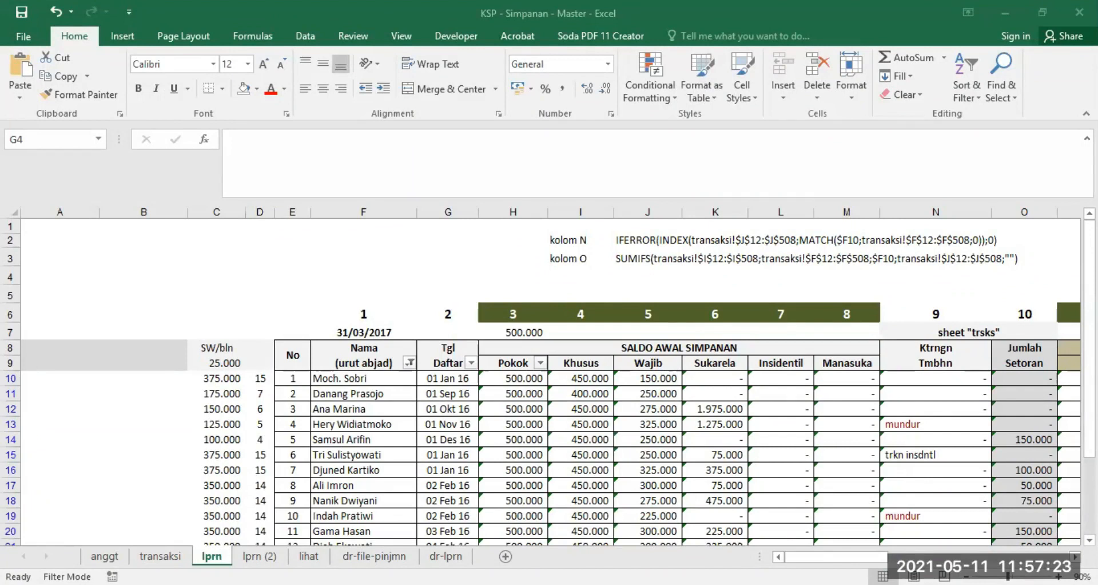
- Review the transaksi sheet, the lprn report and the member list on the anggt sheet
left_click(165, 557)
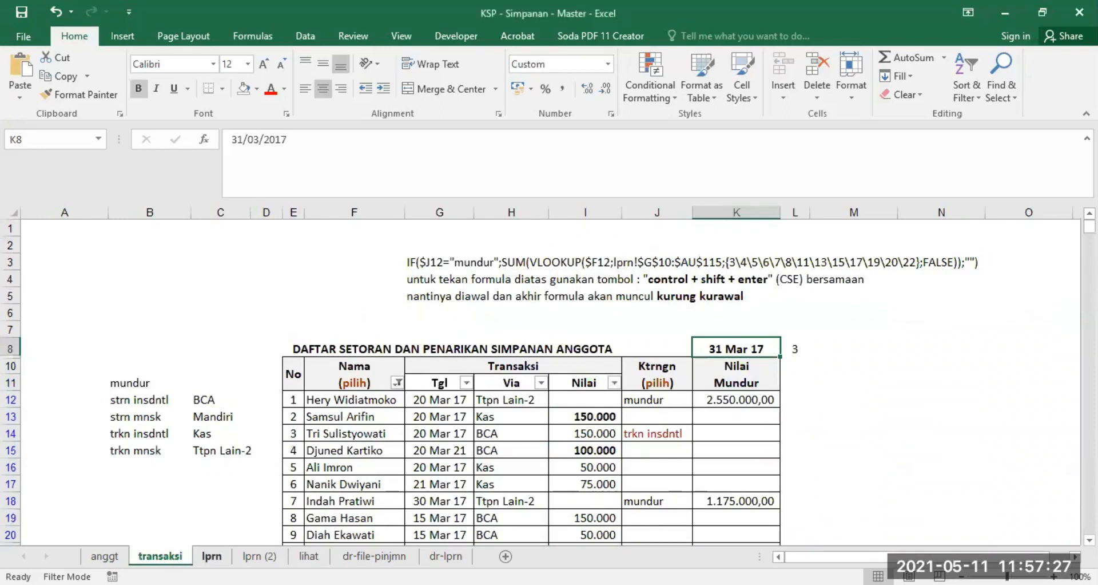
left_click(212, 556)
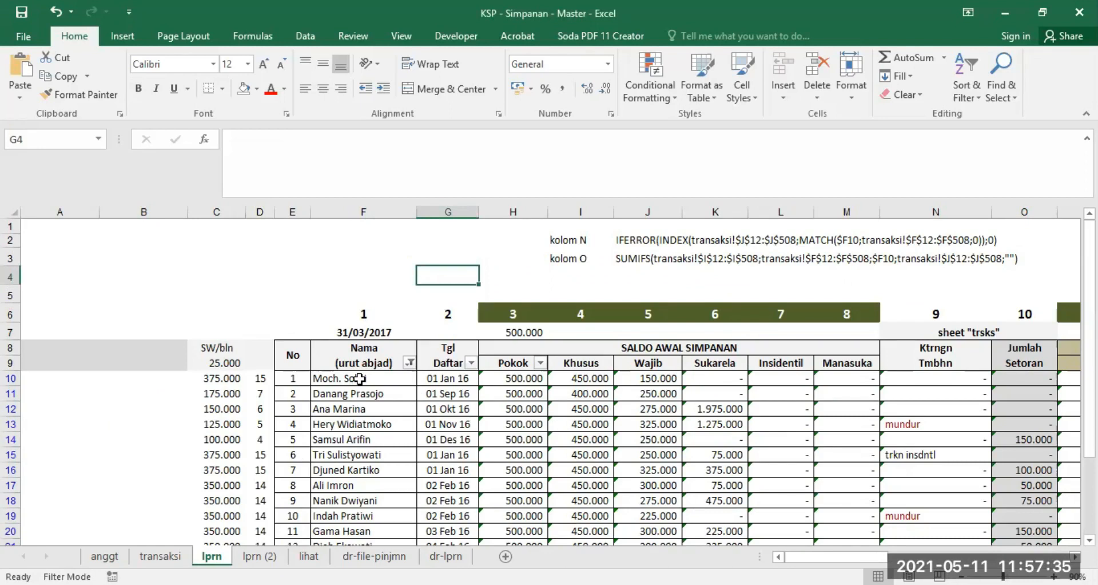
left_click(104, 556)
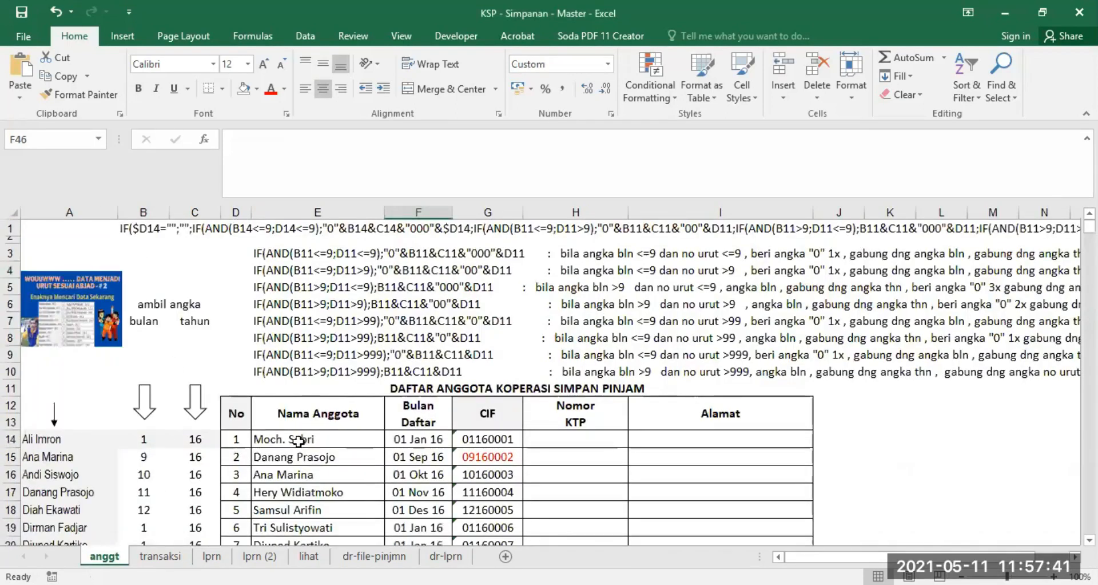
left_click(297, 442)
scroll(340, 446, "down", 4)
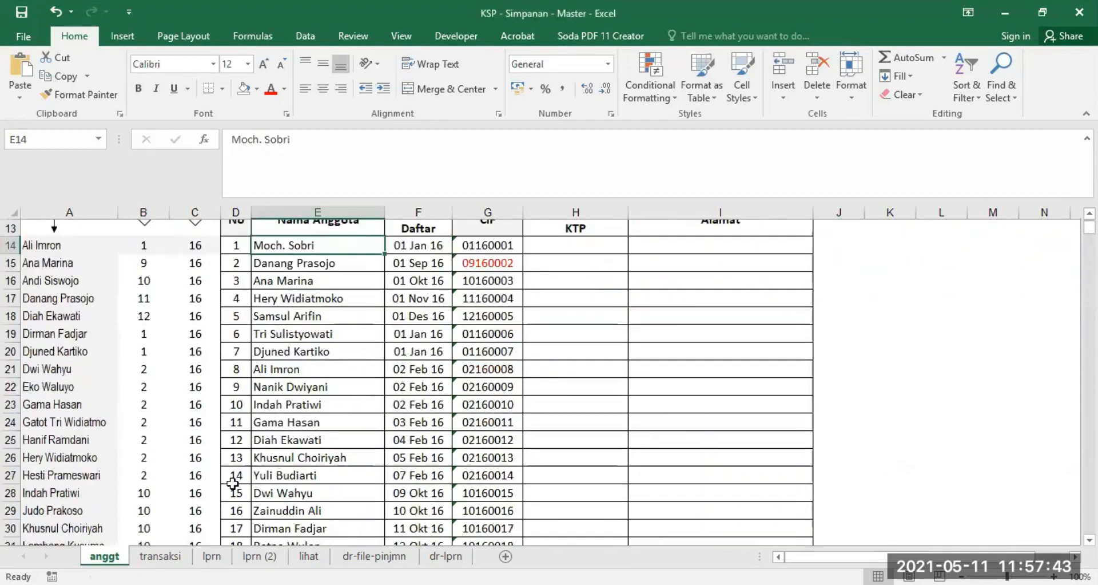
- Enter the formula =IF(anggt!E14="";"";anggt!E14) in cell F10 of the lprn sheet
left_click(212, 555)
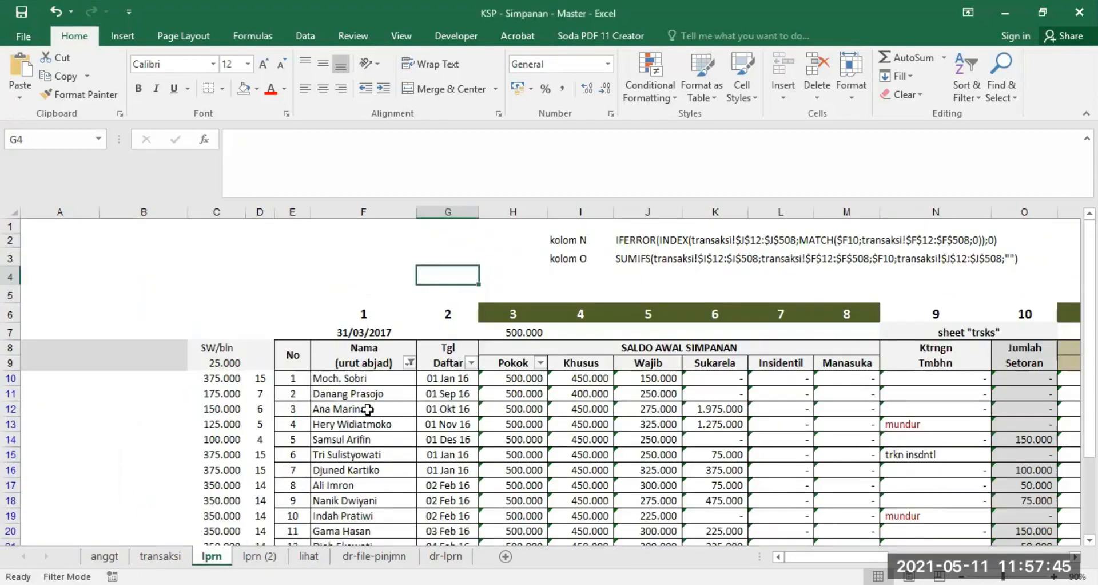
left_click(350, 378)
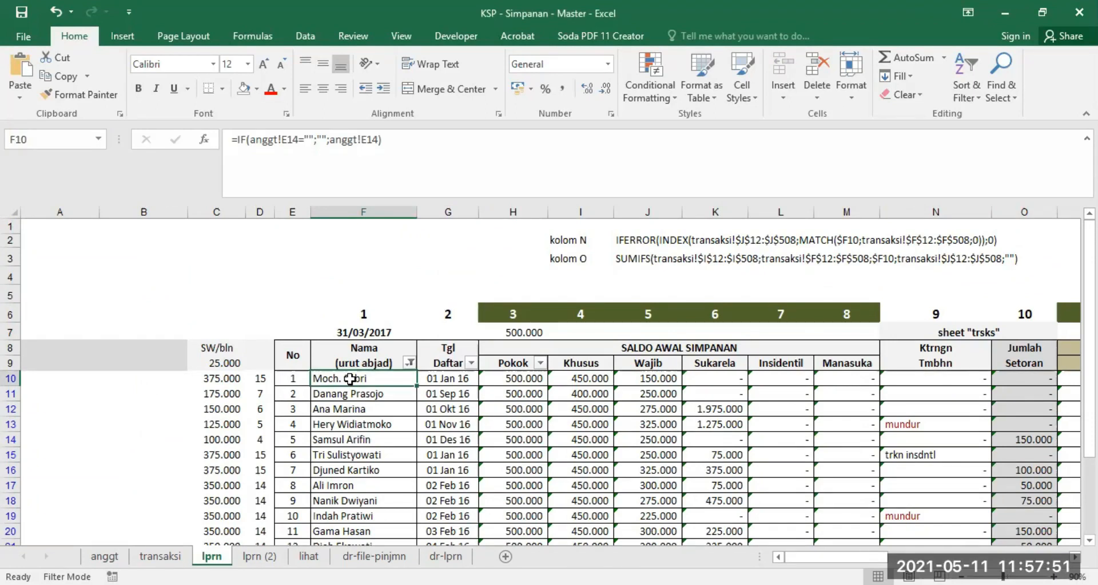
type("=")
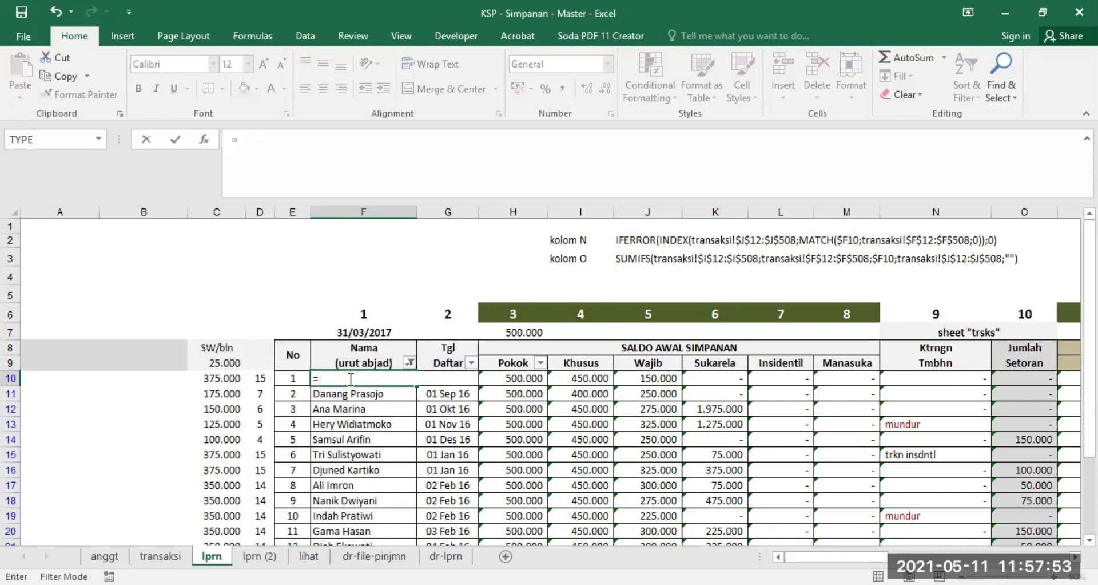
type("IF(")
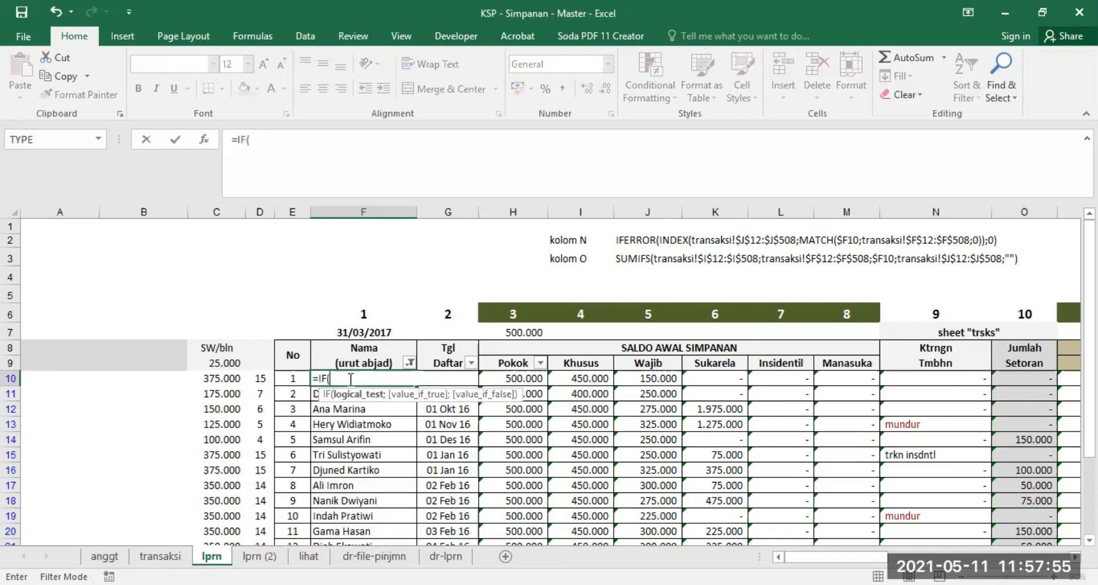
left_click(104, 556)
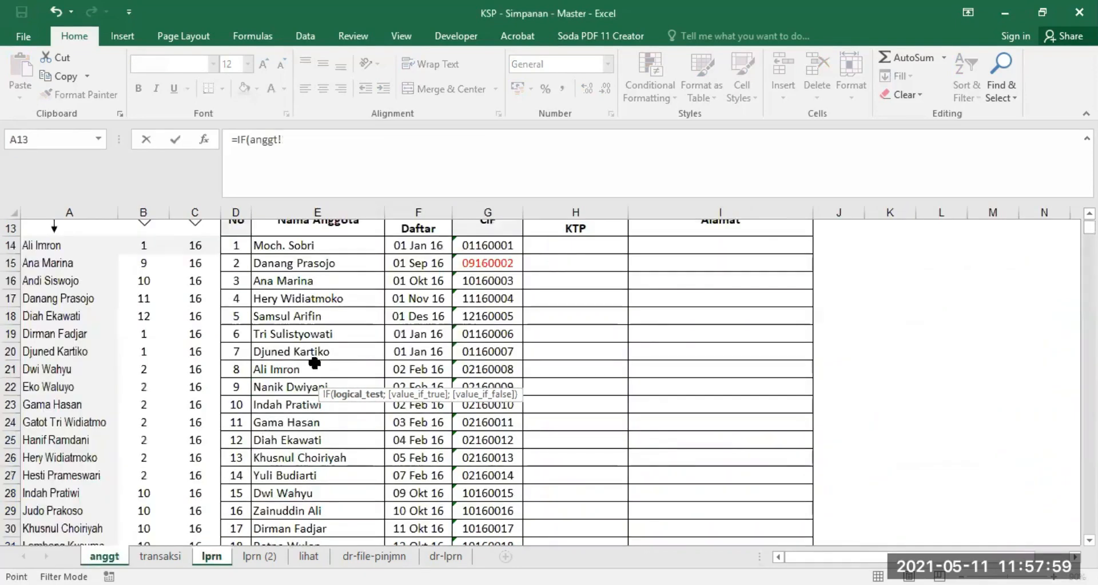
left_click(285, 246)
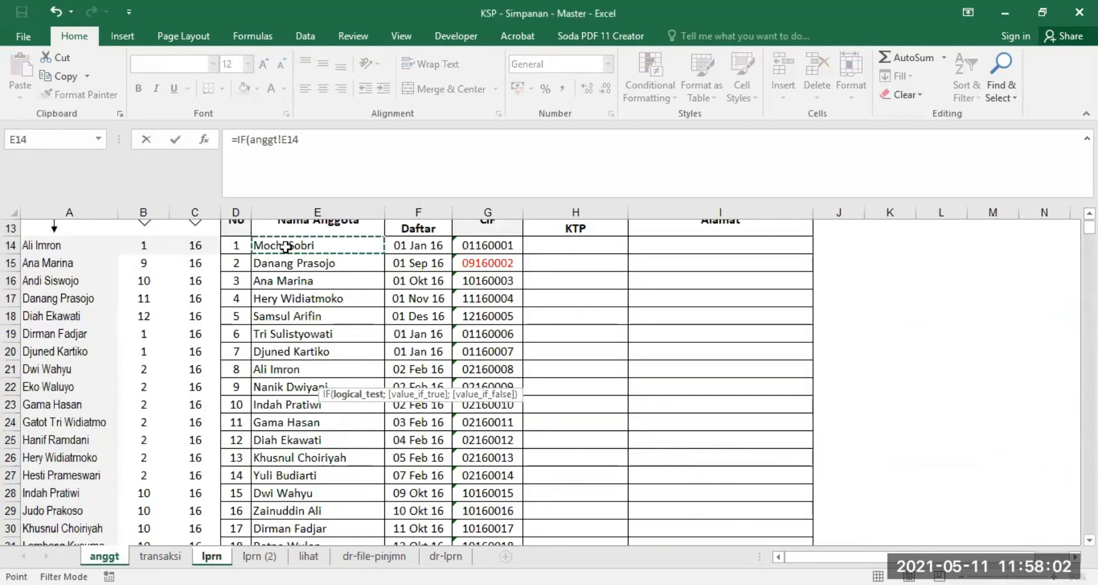
left_click(317, 138)
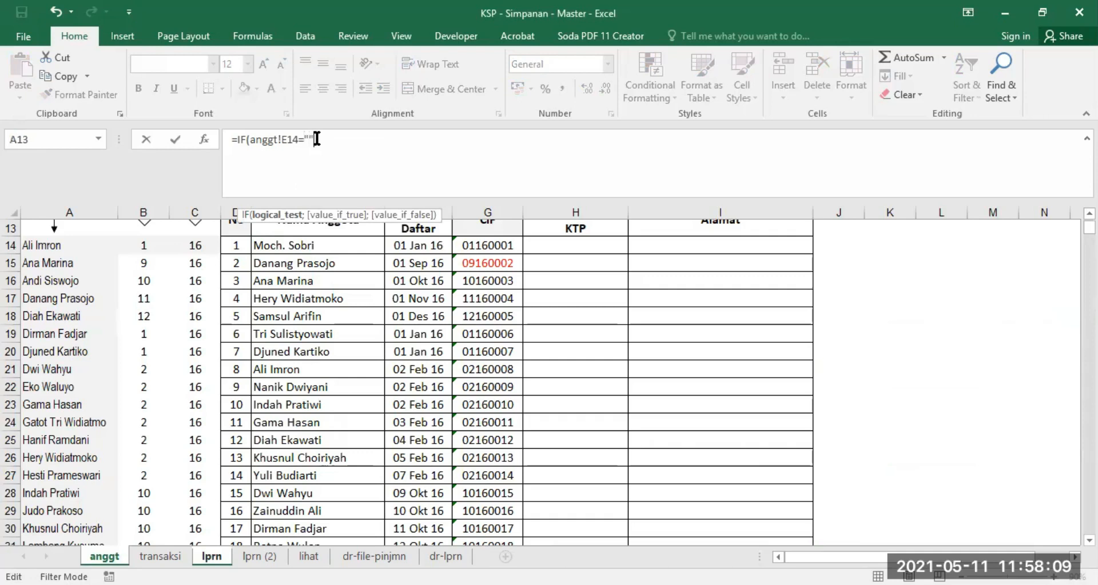
type(";")
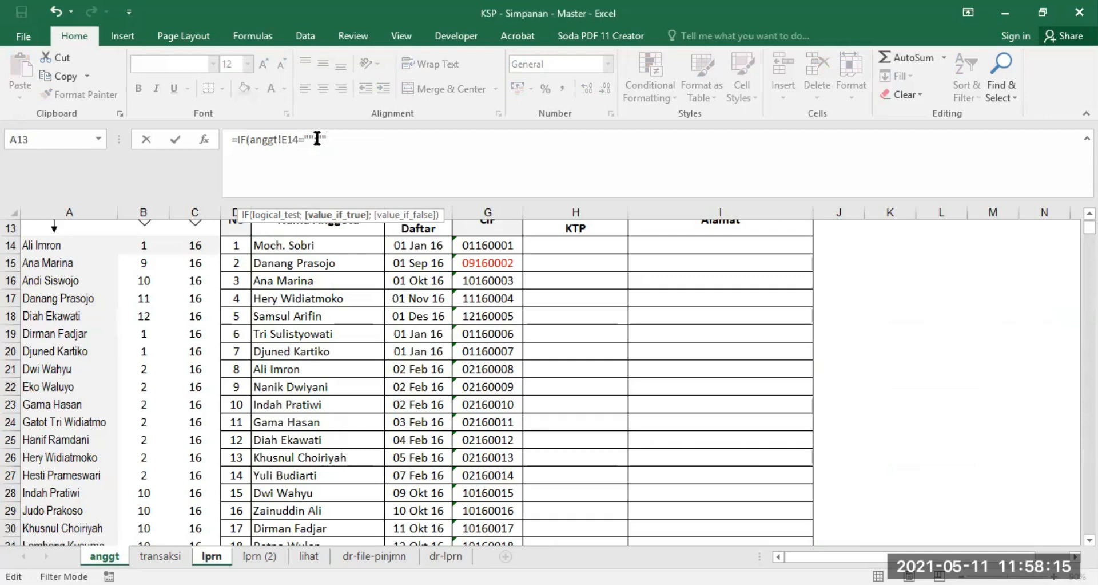
type("\"\";")
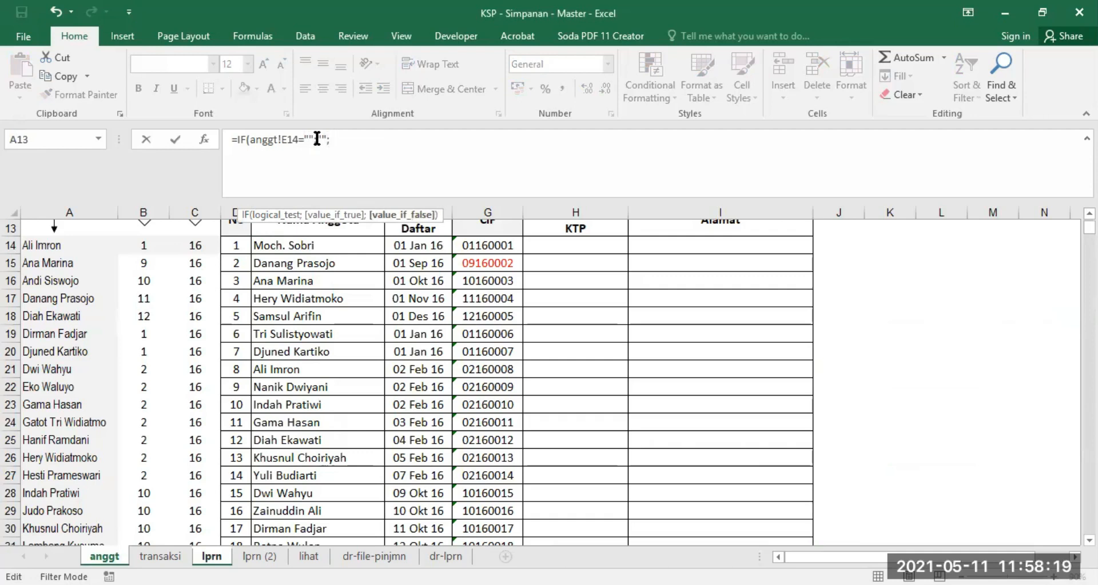
left_click(289, 250)
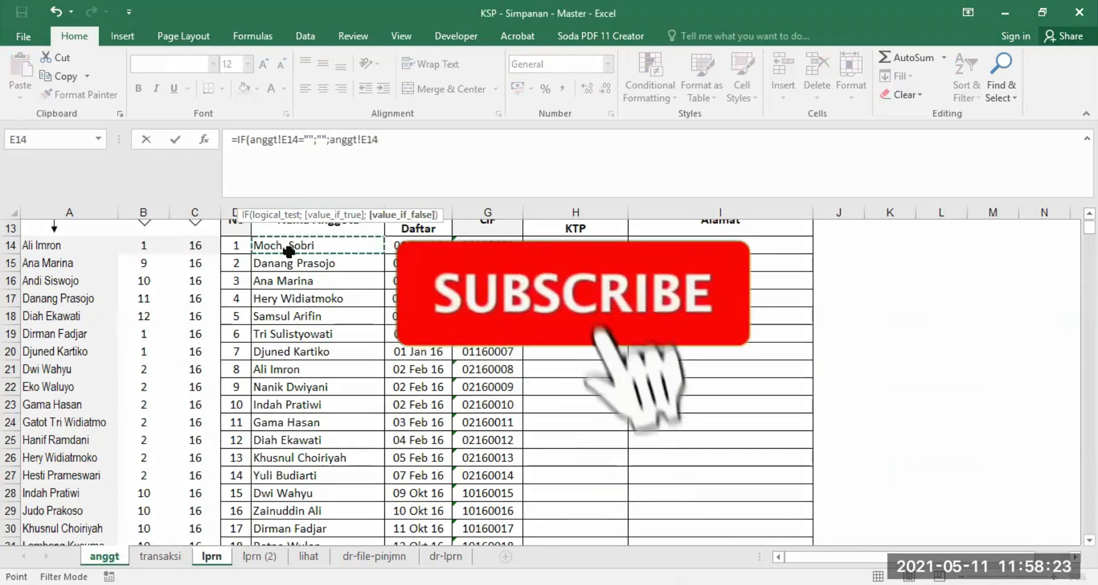
key("Return")
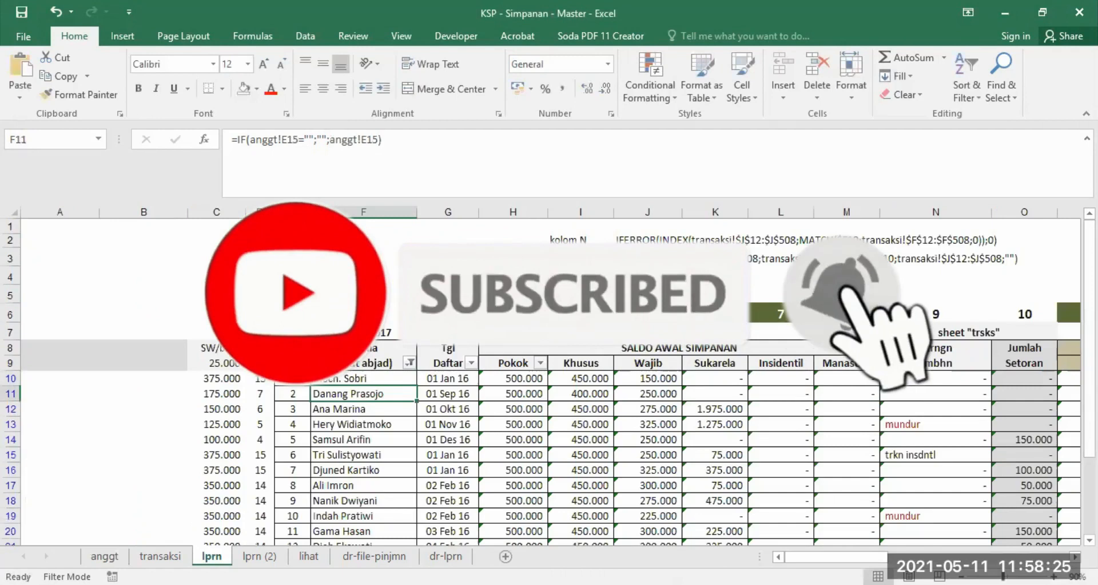
- Clear the Nama column's filter on lprn and fill the F10 formula down to row 480, checking F42
left_click(366, 380)
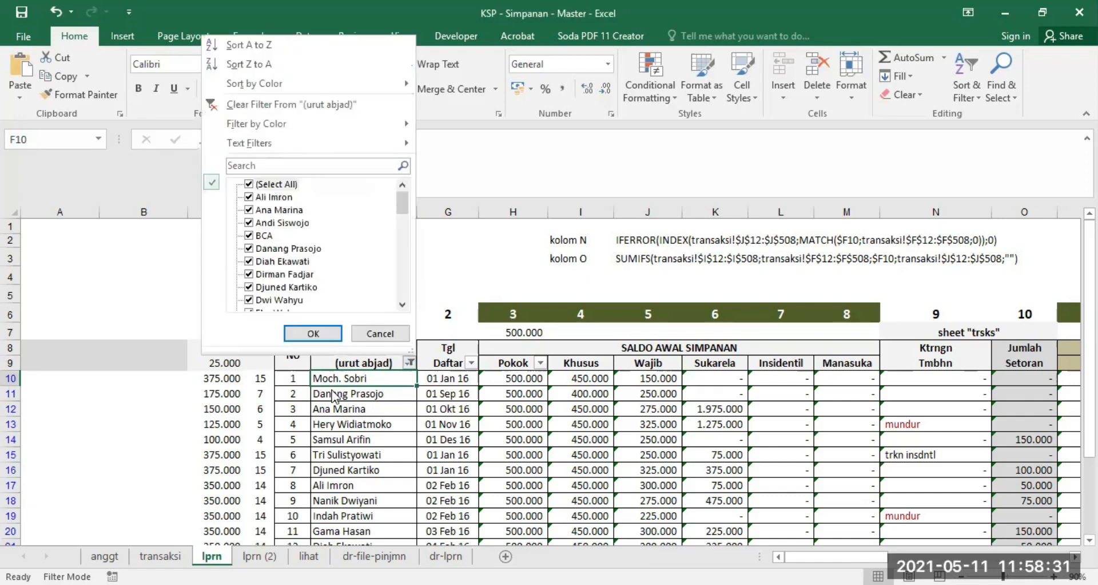
left_click(314, 334)
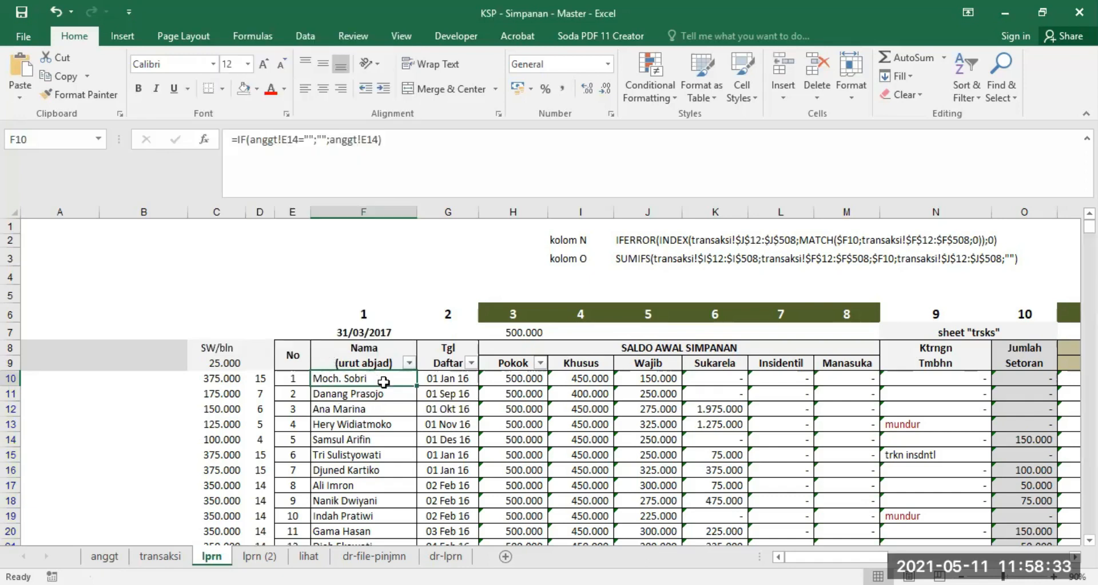
left_click_drag(413, 387, 411, 342)
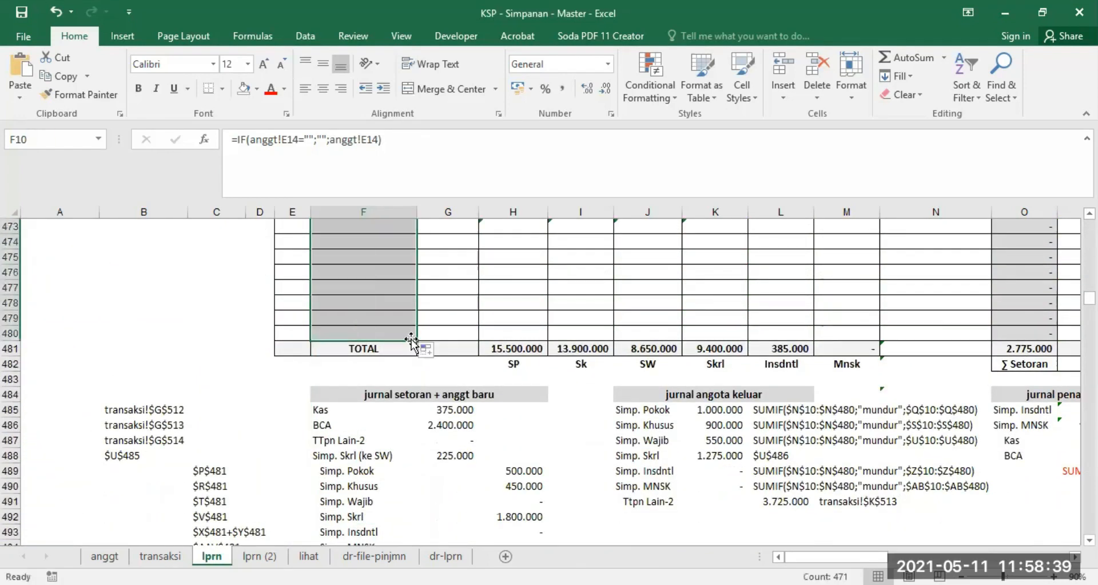
left_click_drag(1089, 298, 1064, 249)
scroll(503, 343, "down", 12)
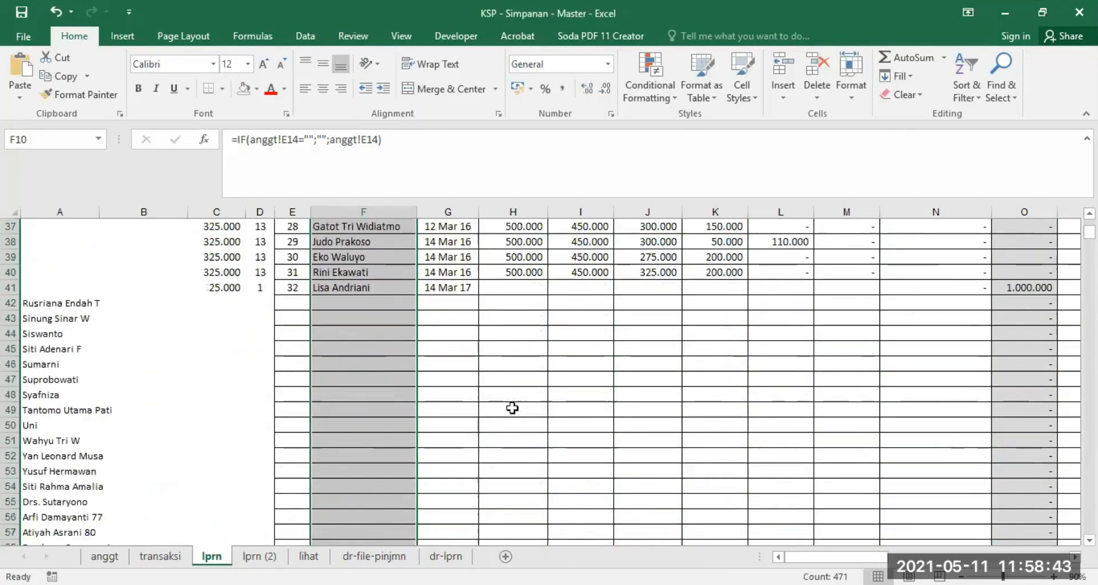
left_click(334, 303)
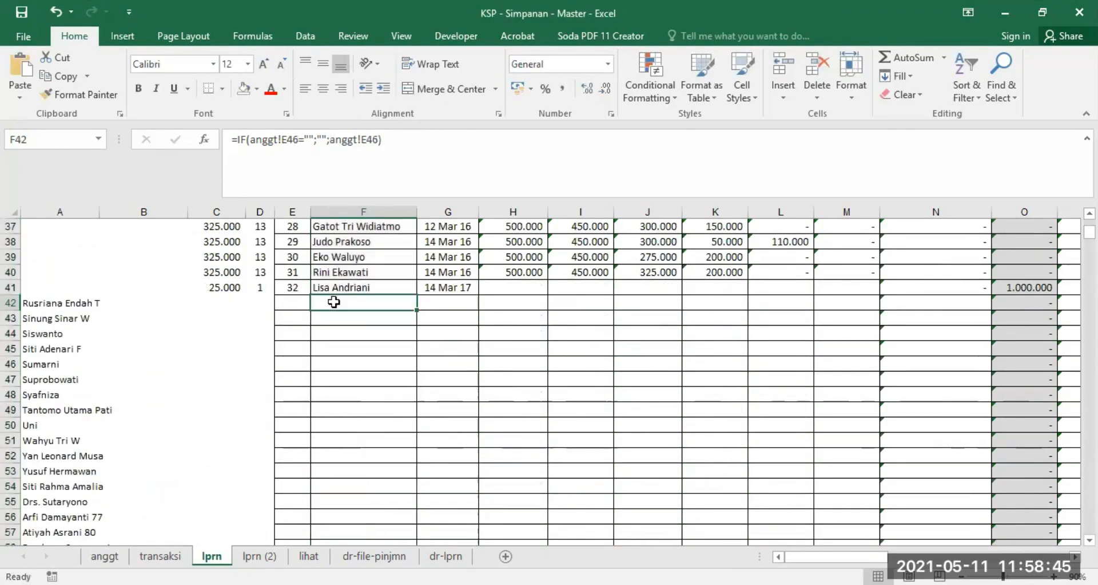
scroll(481, 292, "up", 12)
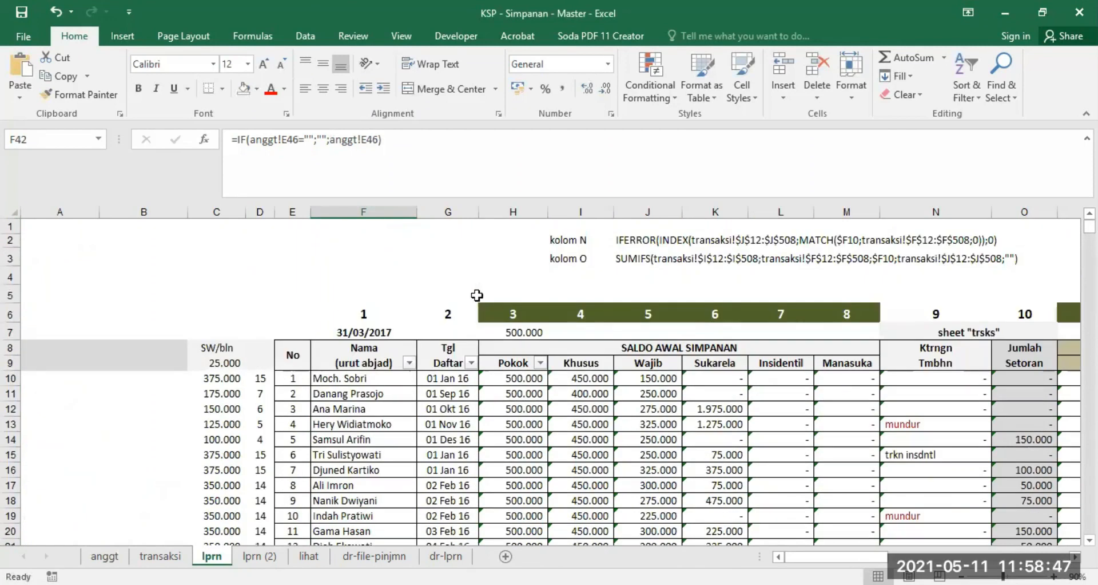
- Filter the Nama column to exclude blanks
left_click(409, 363)
left_click_drag(399, 200, 400, 289)
left_click(249, 300)
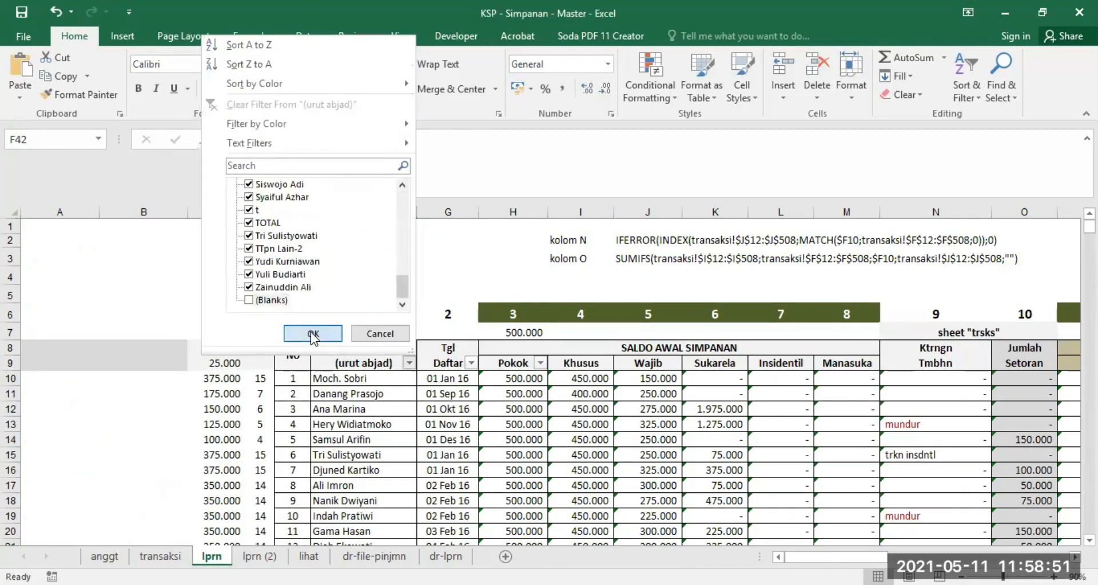
left_click(313, 335)
- Examine the name formula in F10 and the registration date formula in G10
left_click(442, 380)
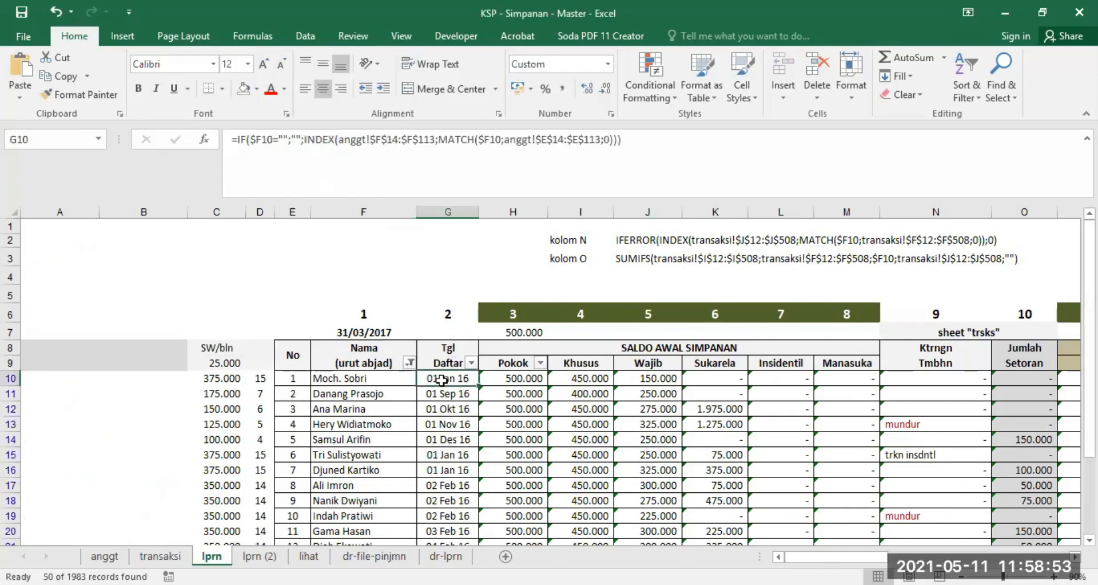
left_click(351, 378)
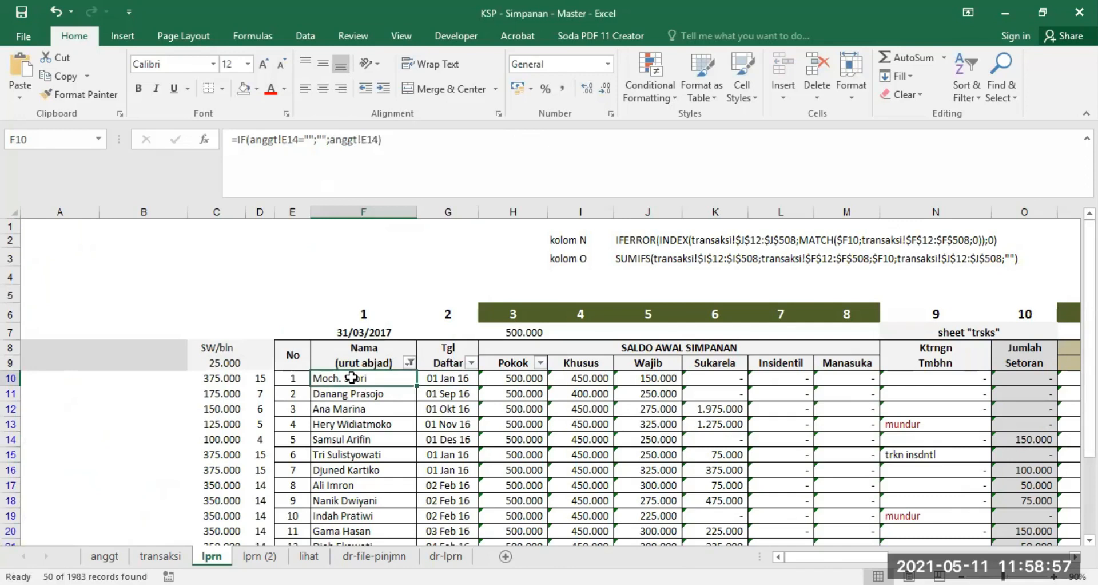
left_click(442, 382)
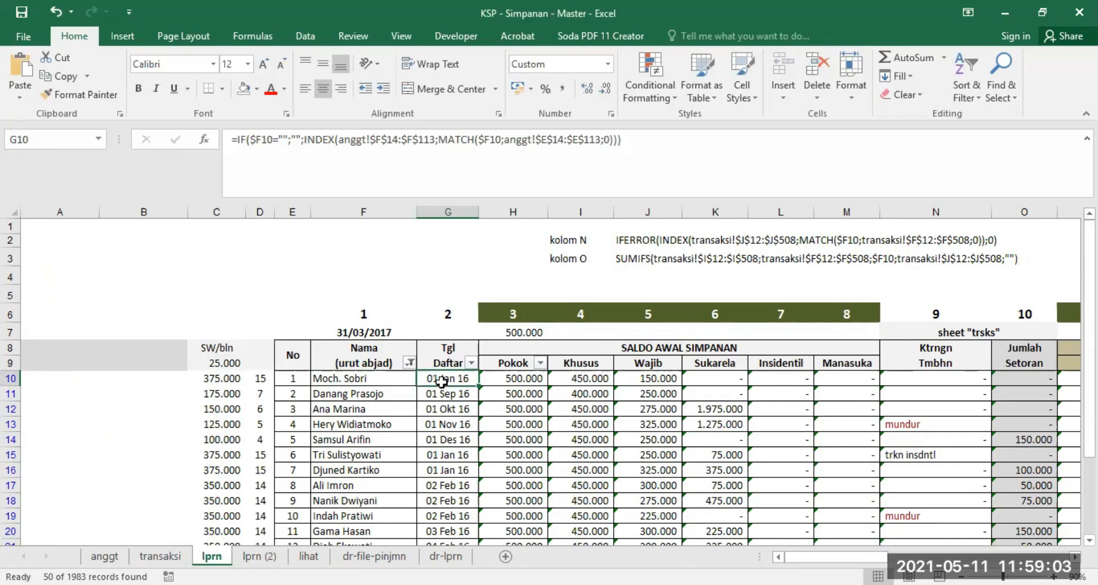
- Clear the name formula in F10 and undo the deletion
left_click(354, 375)
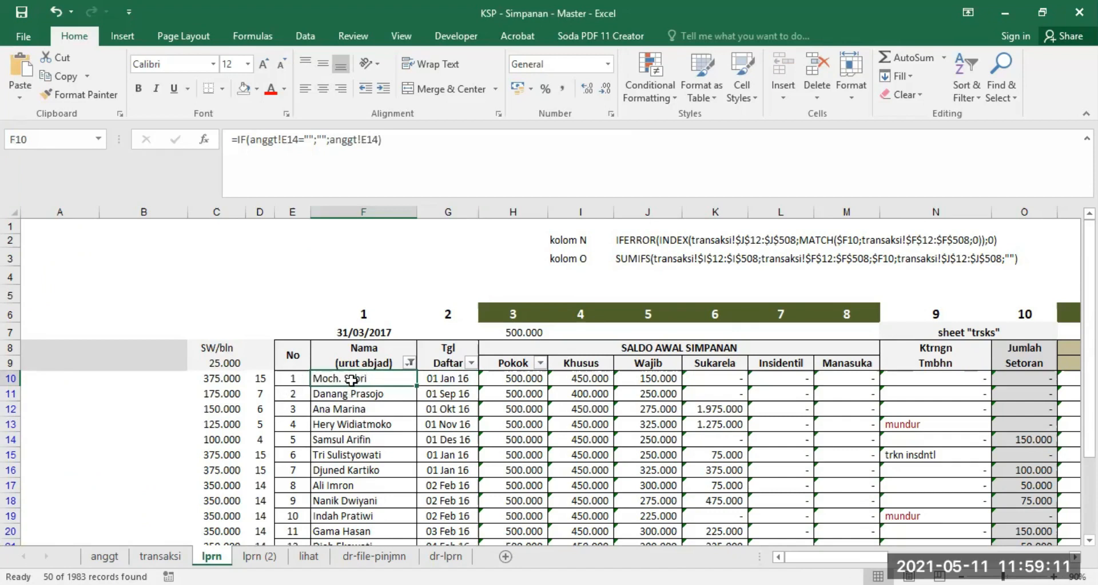
key("Delete")
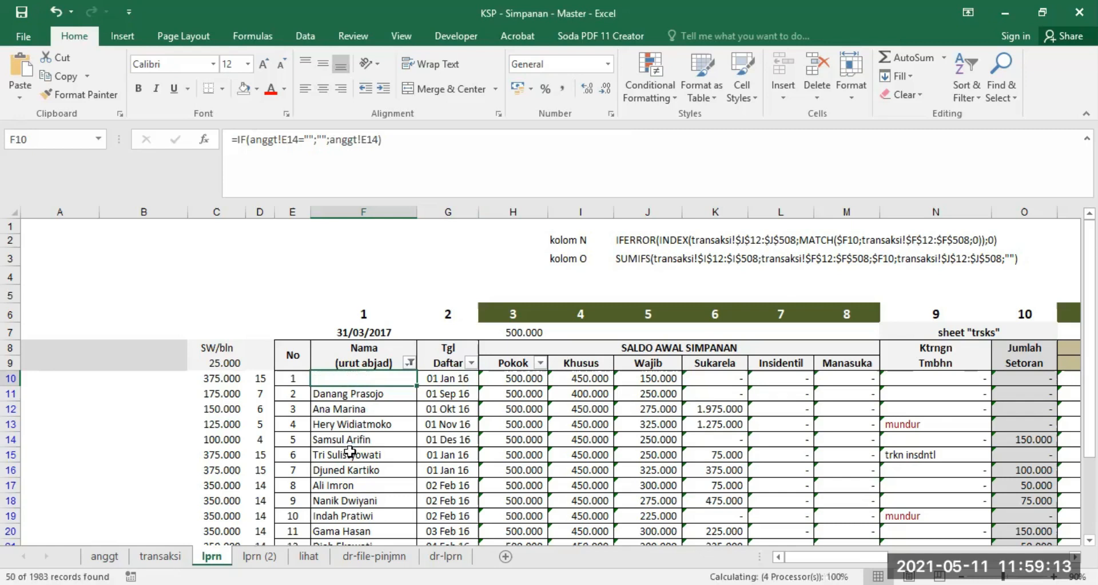
left_click(53, 9)
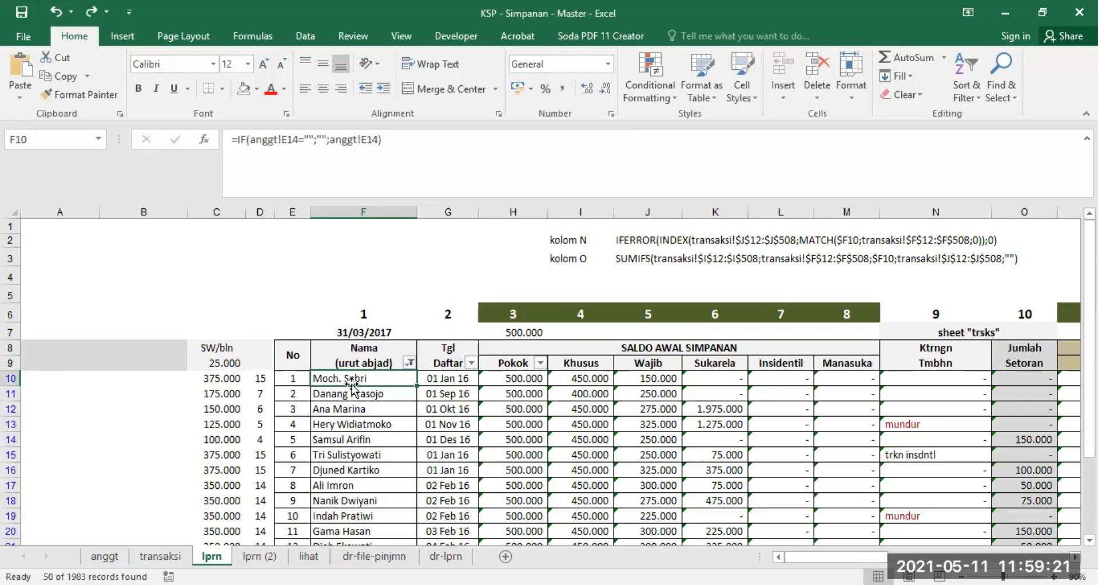
- Review the date formula in G10 and the SALDO AWAL SIMPANAN headings from Pokok to Manasuka
left_click(443, 379)
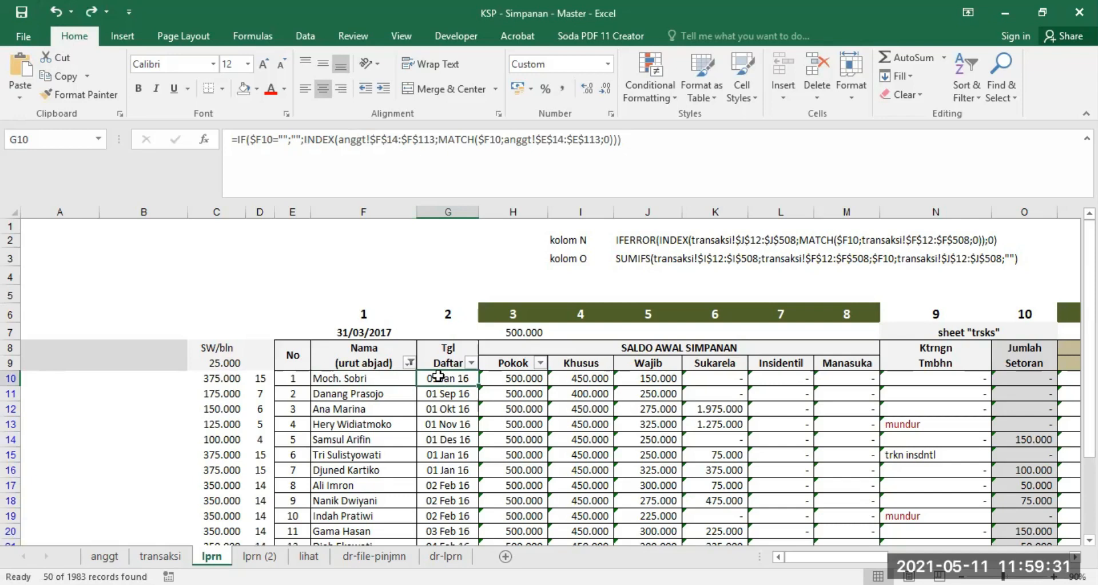
left_click(515, 364)
left_click_drag(506, 365, 829, 369)
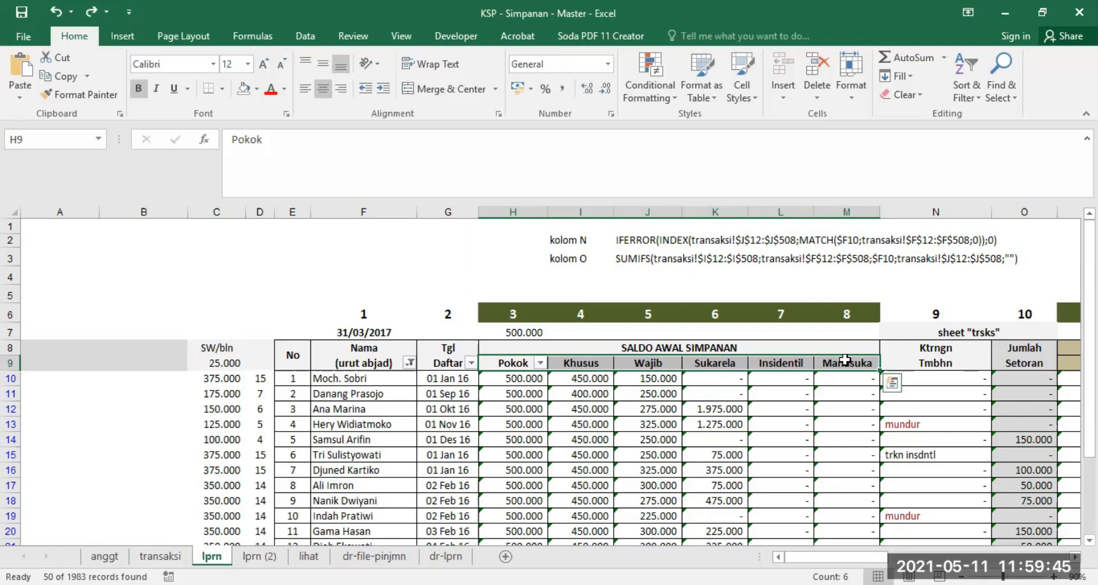
- Compare the opening balance links in H10 and I10 with the Pokok and Khusus columns under SALDO AKHIR SIMPANAN
left_click(509, 380)
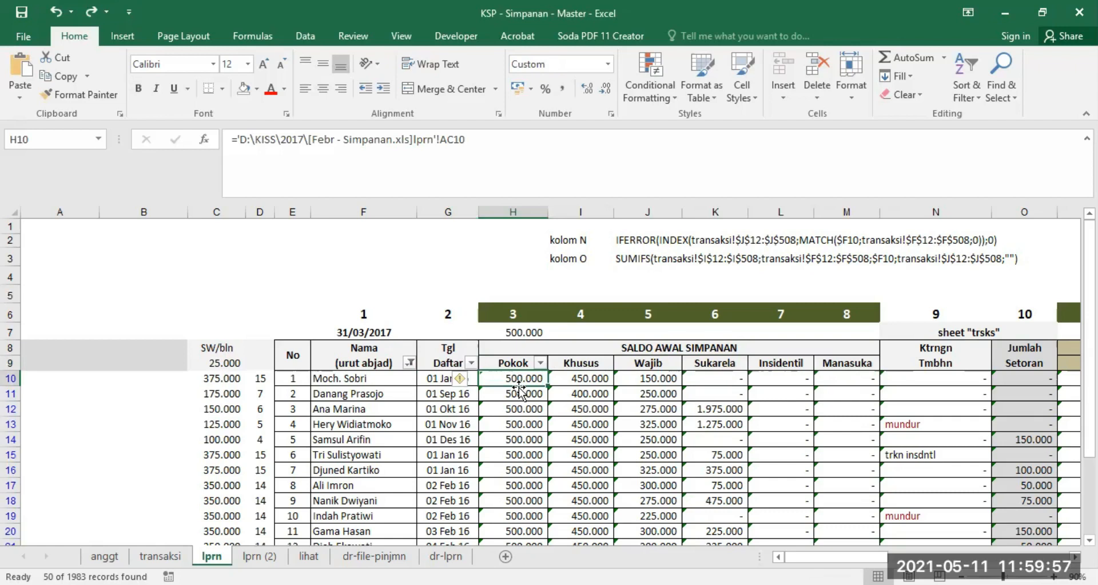
left_click_drag(830, 557, 965, 557)
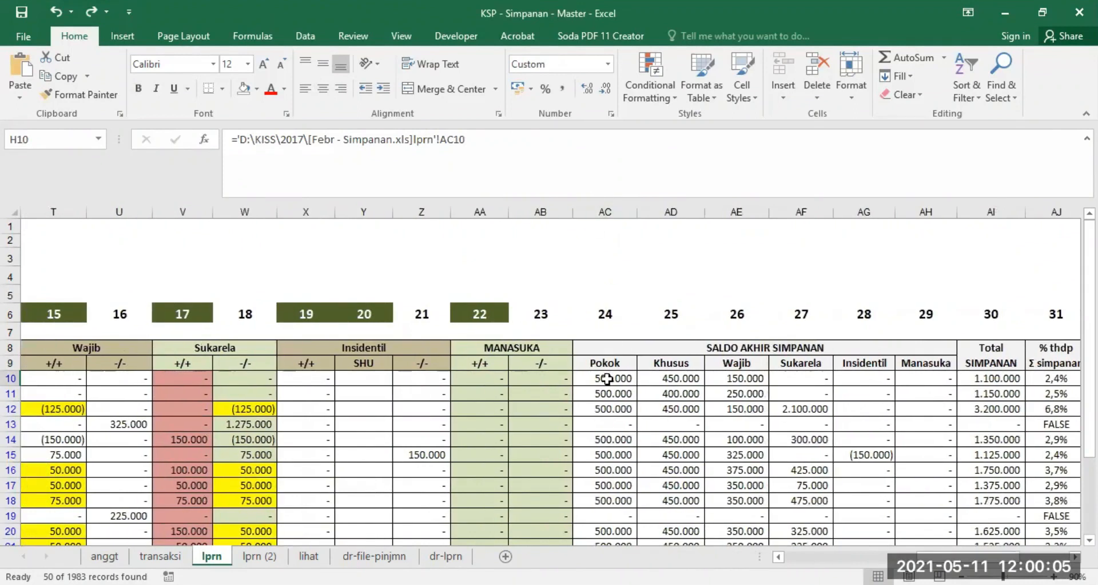
left_click_drag(965, 557, 832, 557)
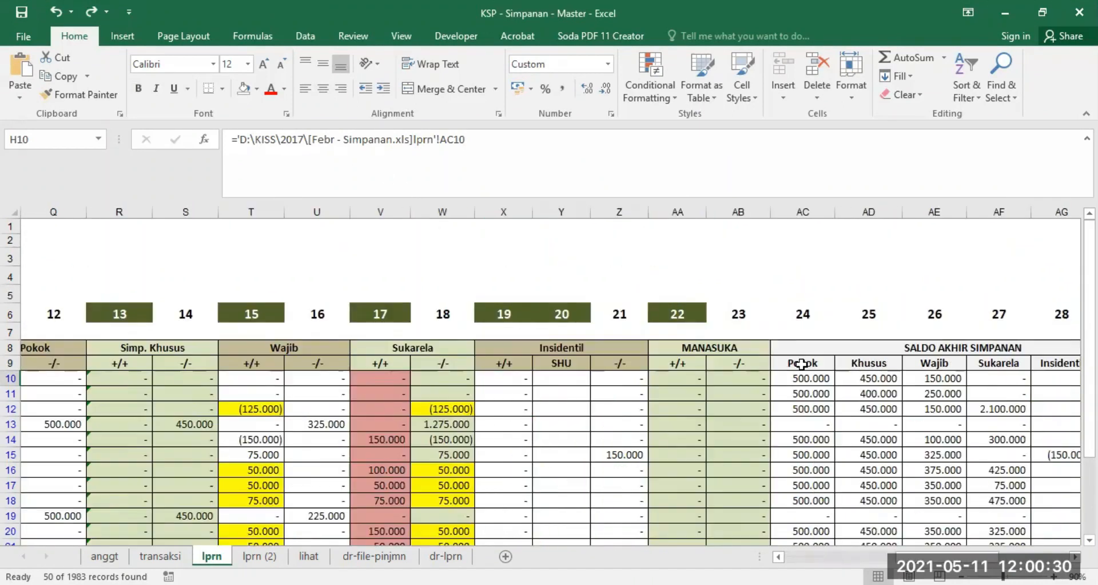
left_click_drag(950, 557, 843, 557)
left_click(515, 376)
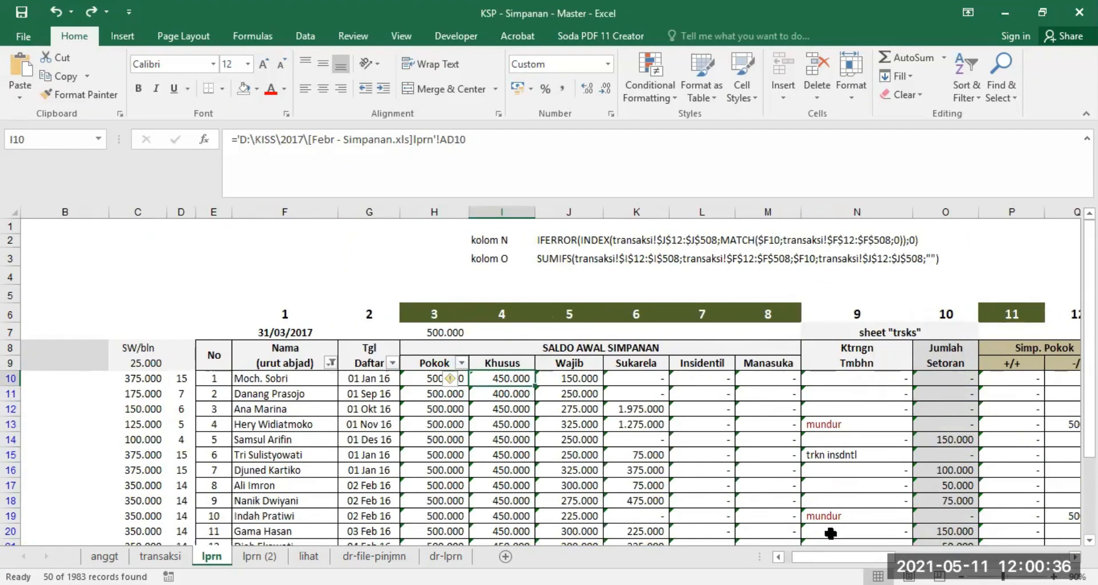
left_click_drag(815, 558, 948, 558)
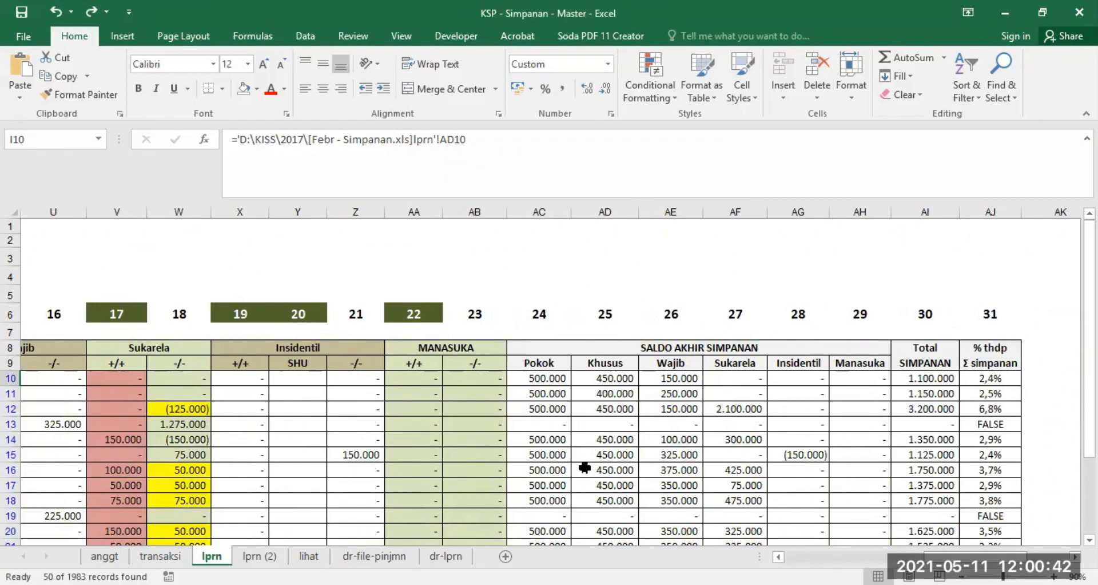
- Review the SALDO AWAL SIMPANAN cells H10 to M10 and the Pokok opening balance link in H10
left_click_drag(957, 558, 826, 558)
left_click_drag(420, 382, 798, 382)
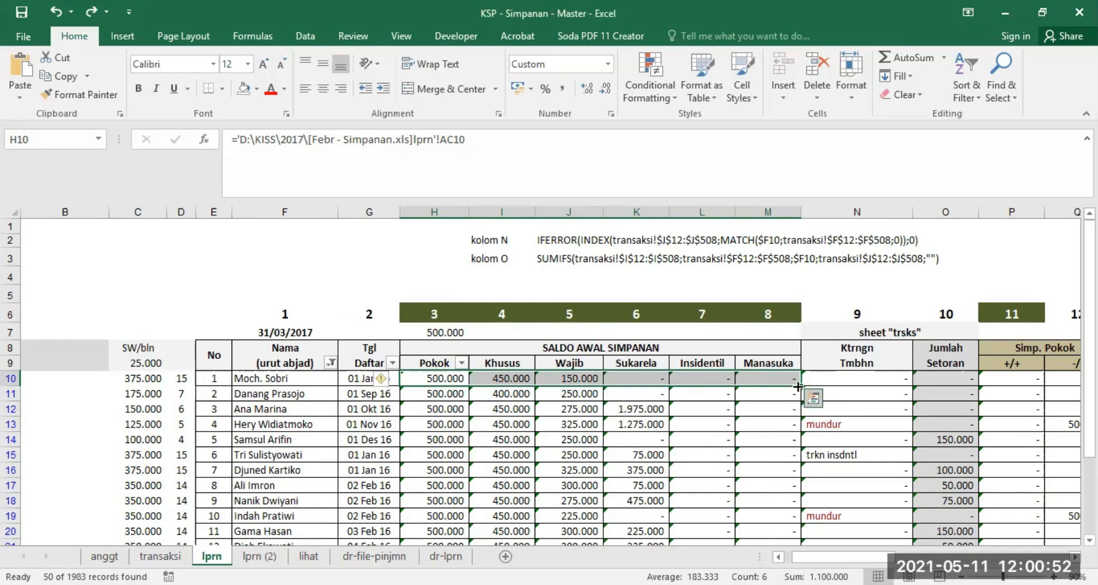
left_click(437, 379)
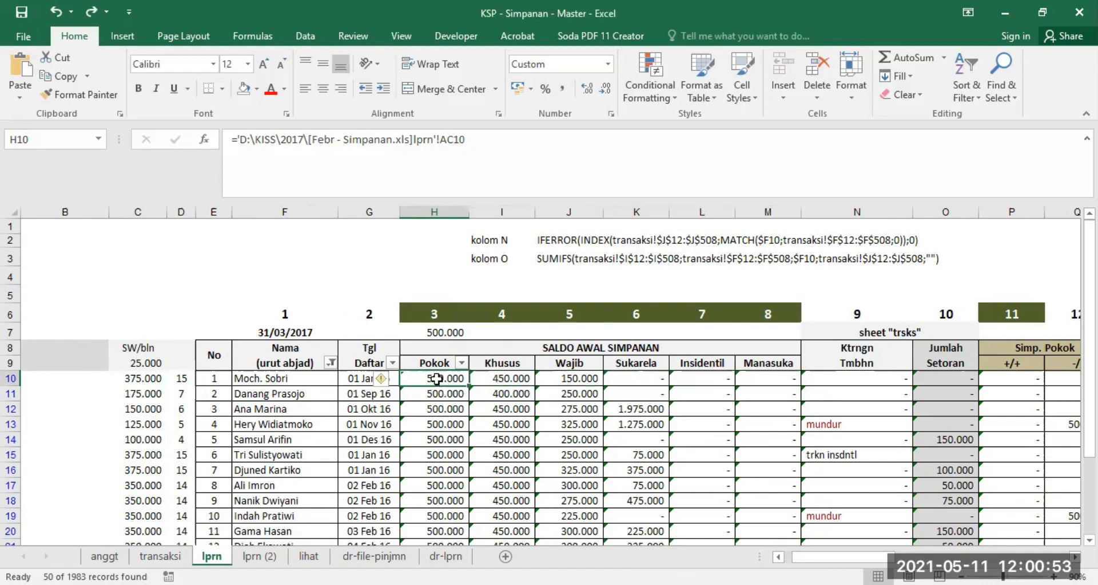
- Examine the Ktrngn Tmbhn formula in N10 alongside the kolom N and kolom O notes above the table
left_click(853, 380)
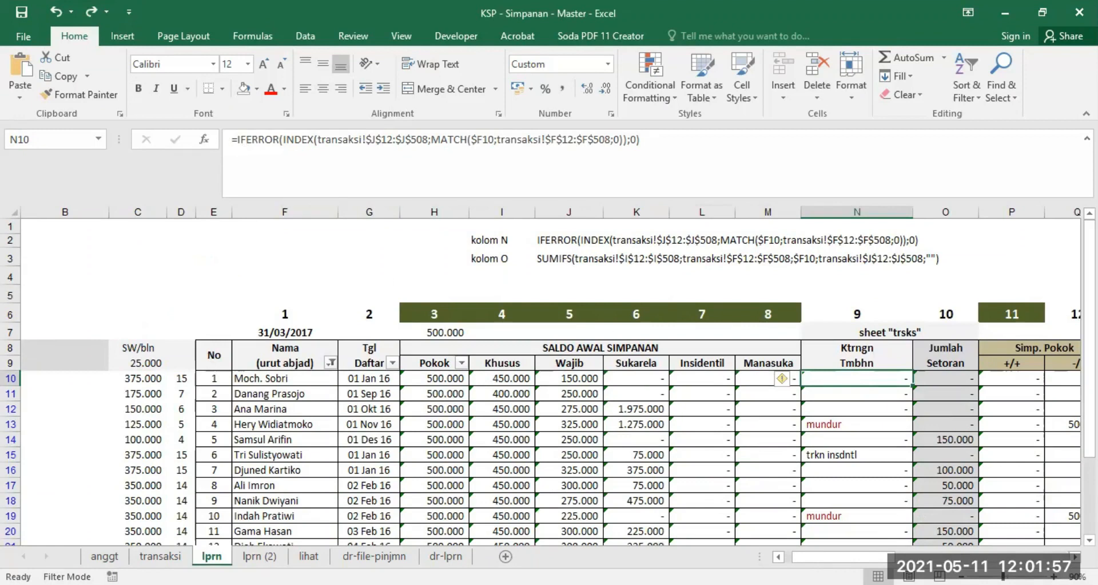
left_click(1054, 576)
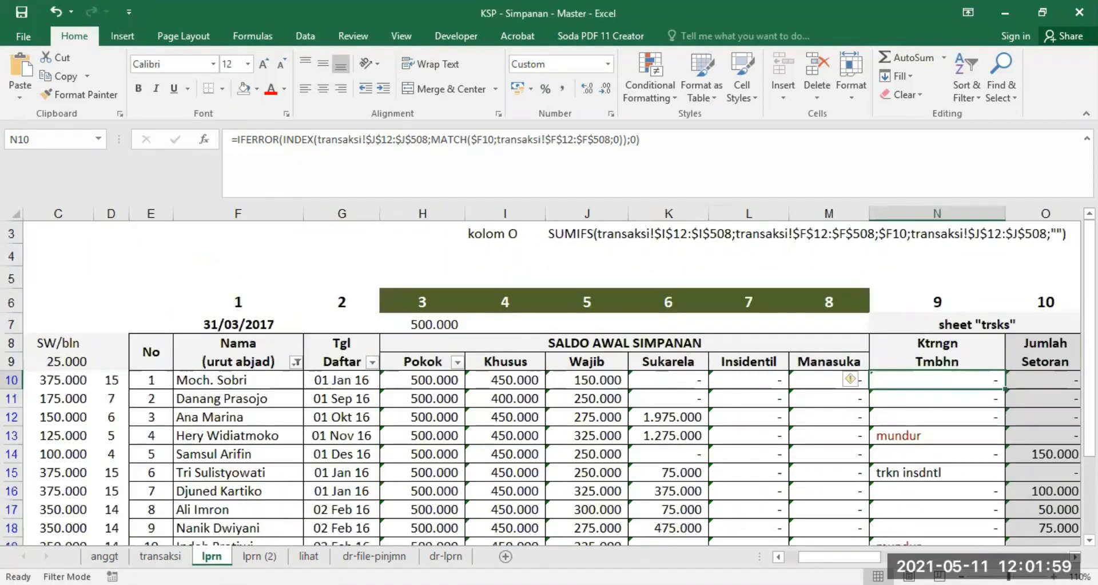
scroll(1025, 494, "up", 1)
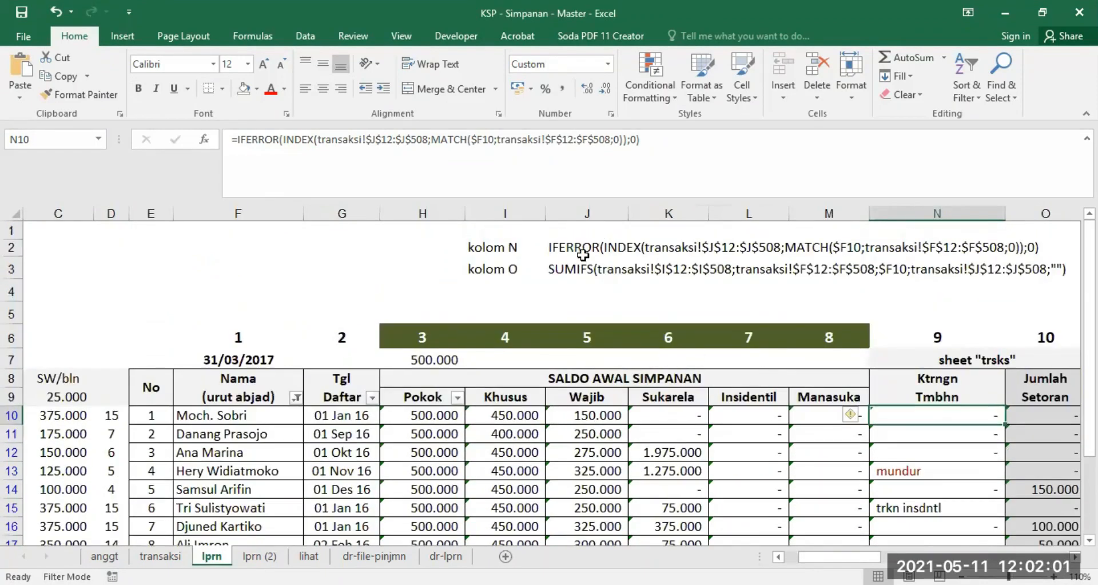
scroll(463, 247, "right", 2)
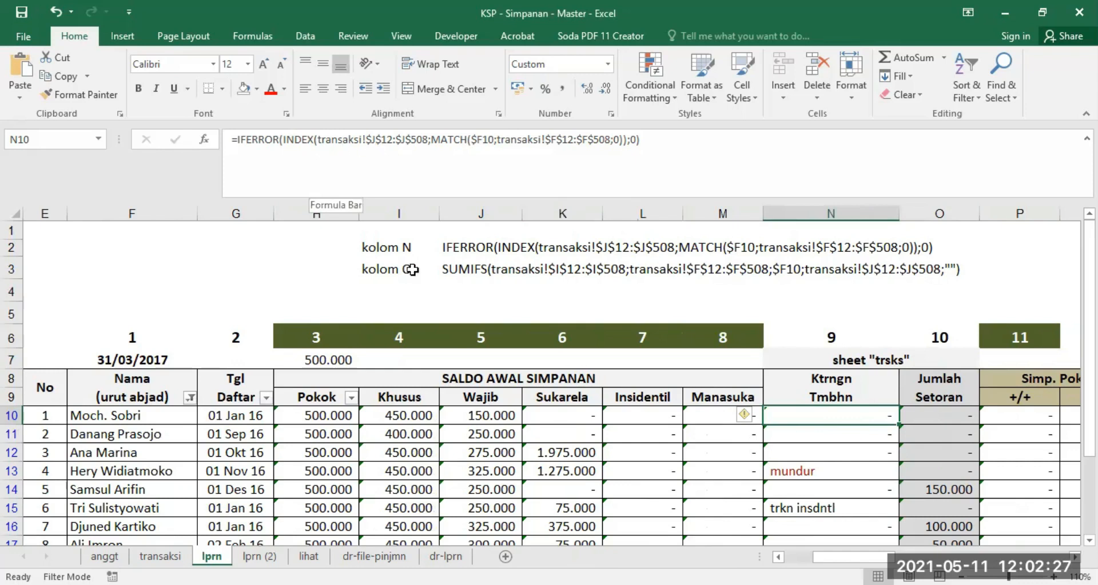
- Compare the INDEX and MATCH references in N10 with the Nama and Ktrngn columns of the transaksi sheet
left_click(160, 556)
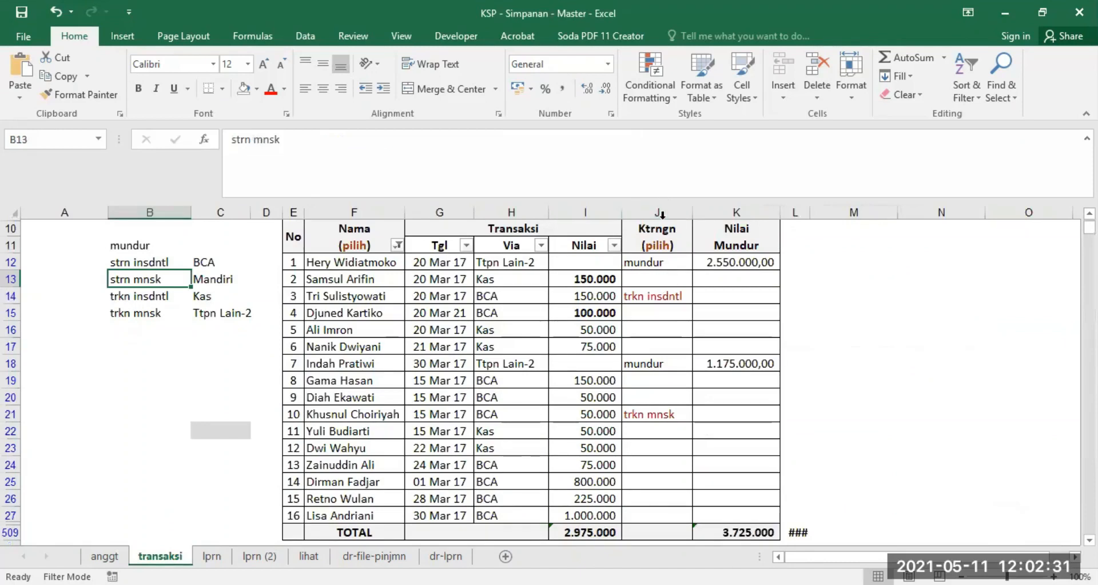
left_click(211, 556)
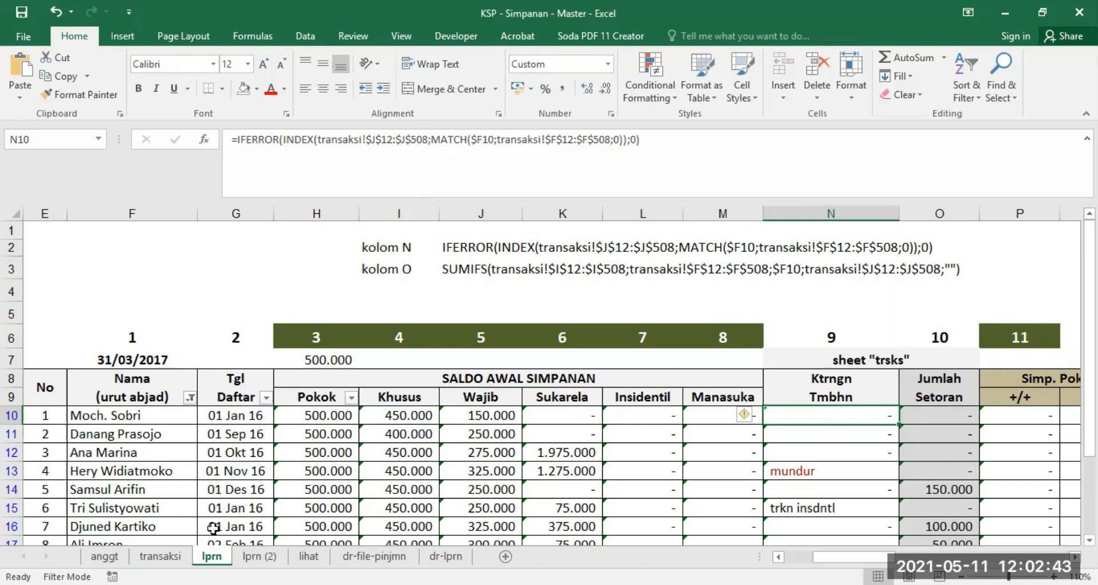
left_click(160, 555)
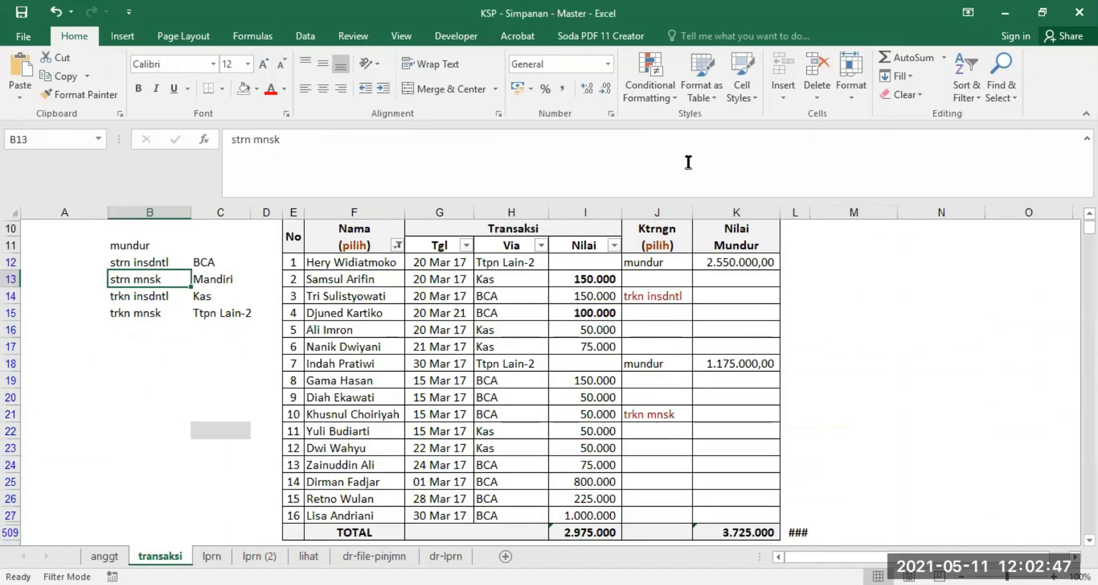
left_click(212, 556)
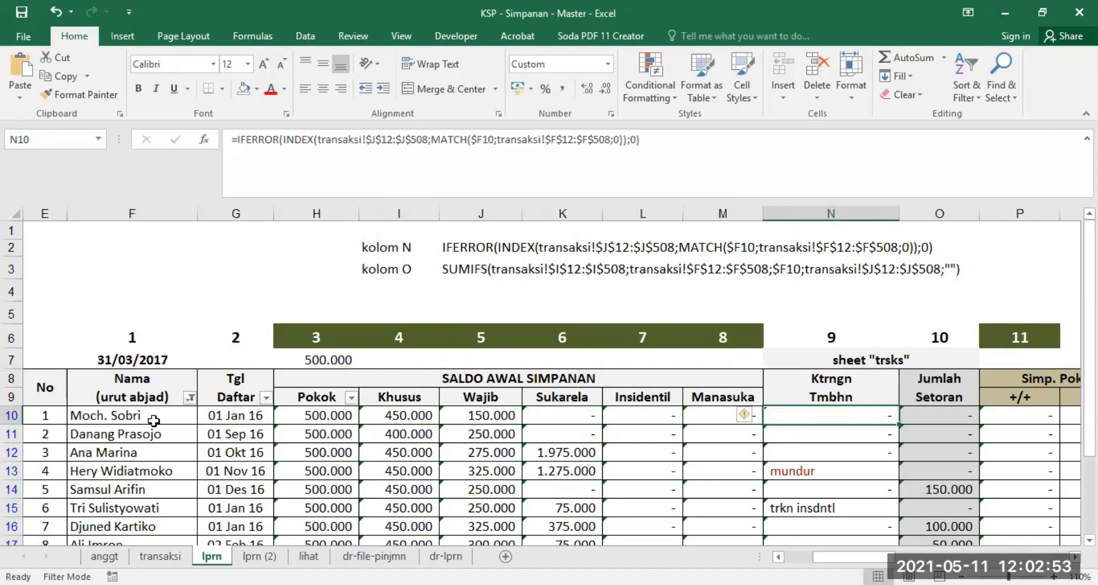
left_click(160, 556)
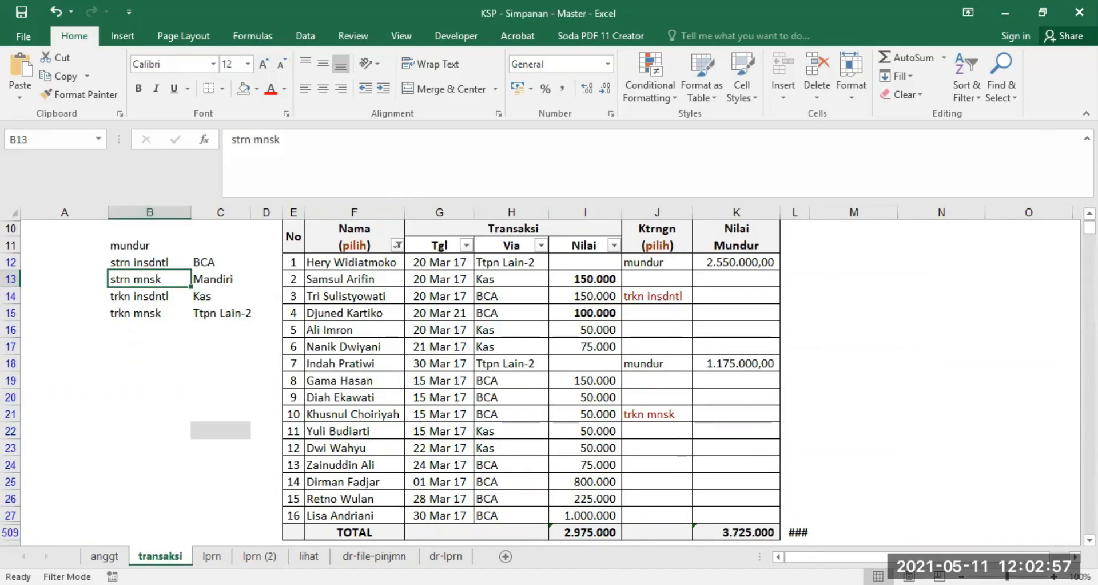
key("ctrl+Page_Down")
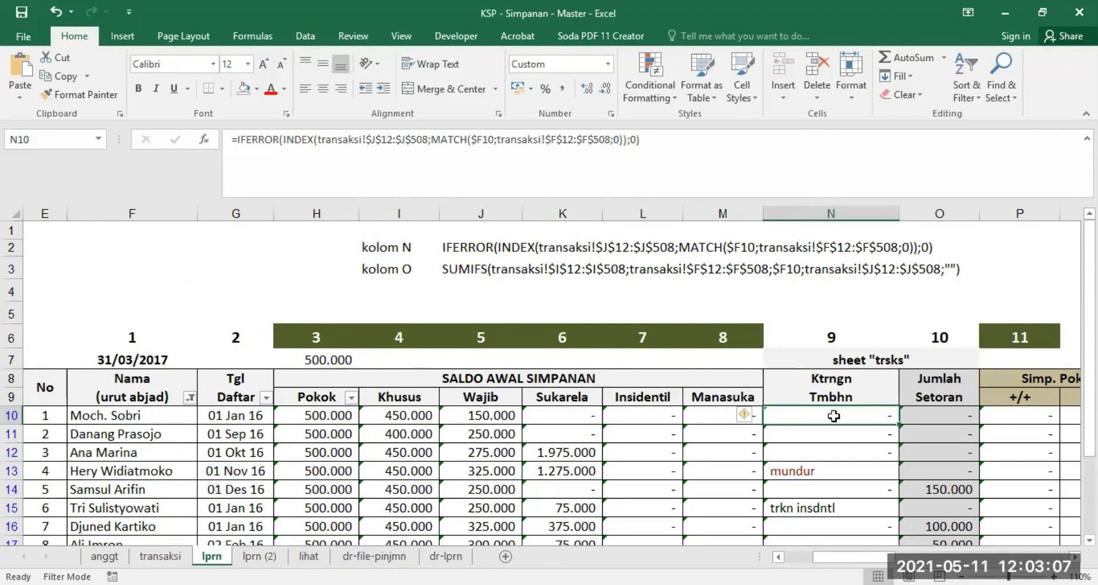
- Widen column I slightly on lprn to fit the Khusus amount in the TOTAL row
scroll(835, 441, "down", 12)
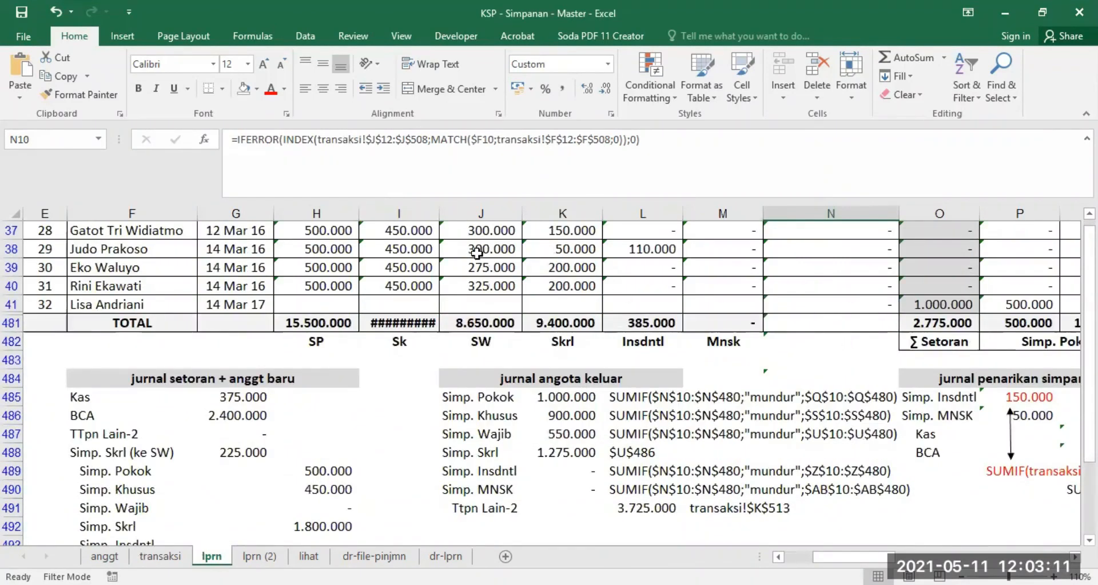
left_click_drag(439, 218, 444, 217)
scroll(395, 272, "up", 6)
scroll(1070, 258, "up", 6)
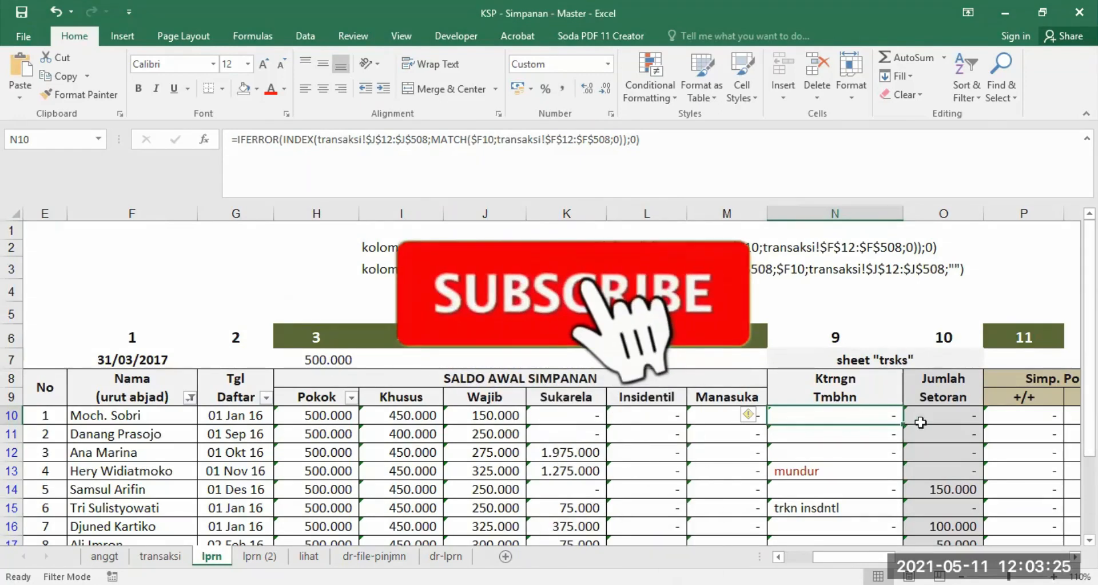
- Examine the SUMIFS formula for Jumlah Setoran in O10 and compare its references with the transaksi sheet
left_click(943, 420)
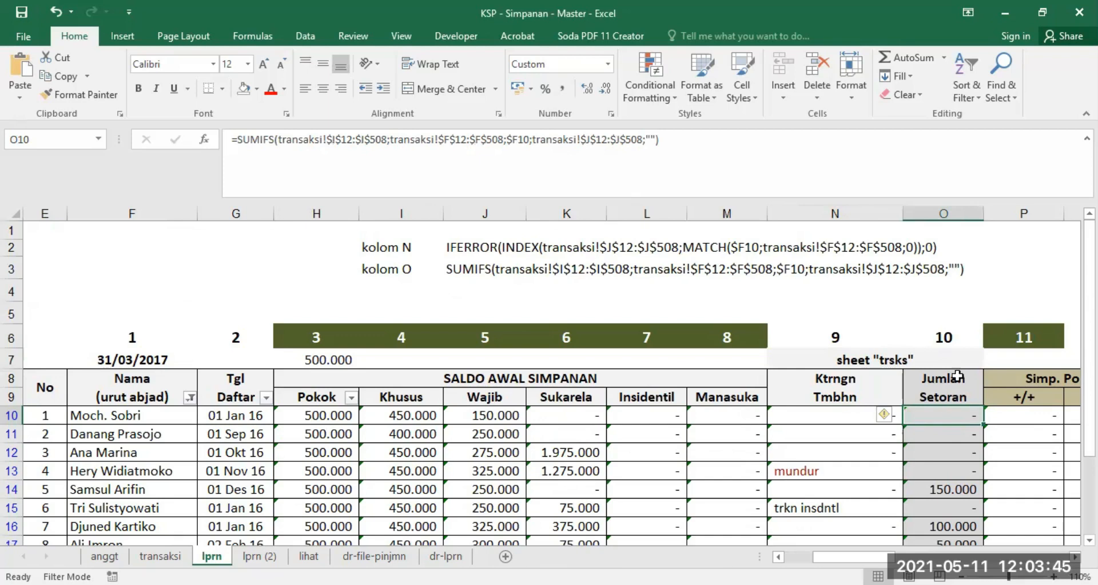
left_click(160, 556)
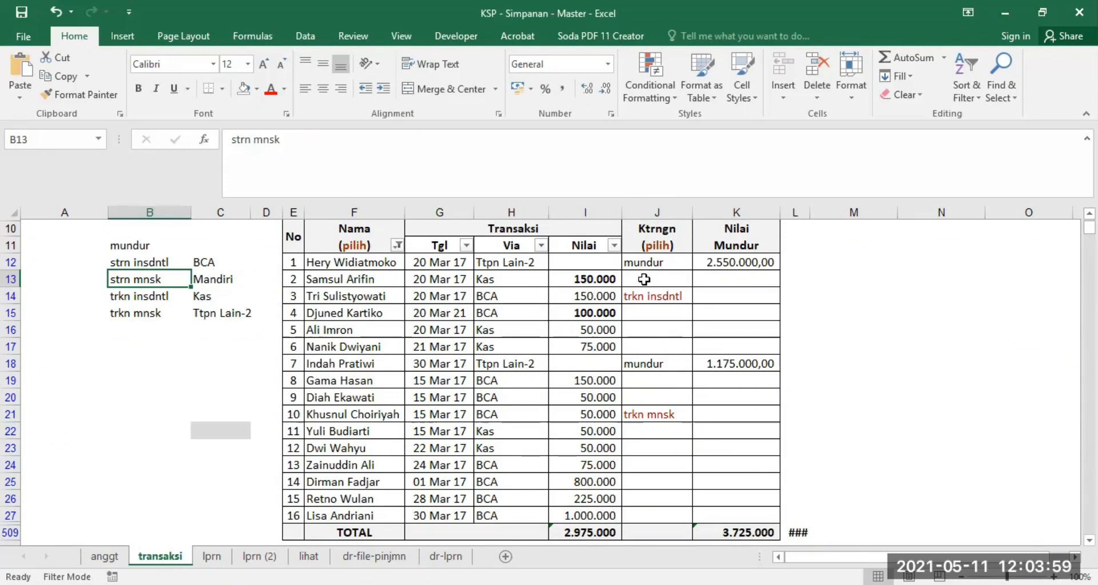
left_click(213, 555)
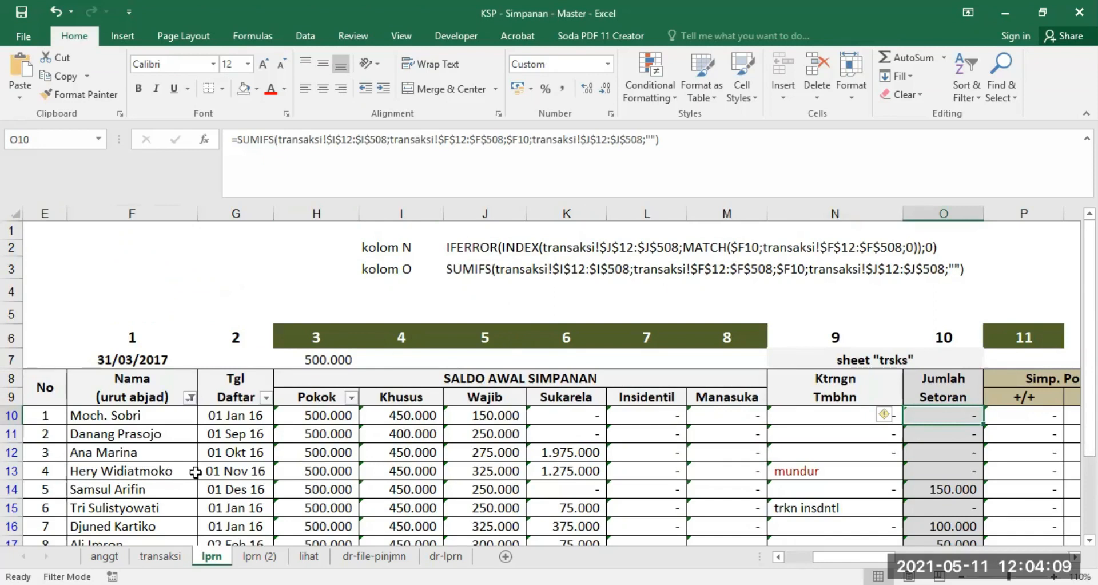
left_click(160, 555)
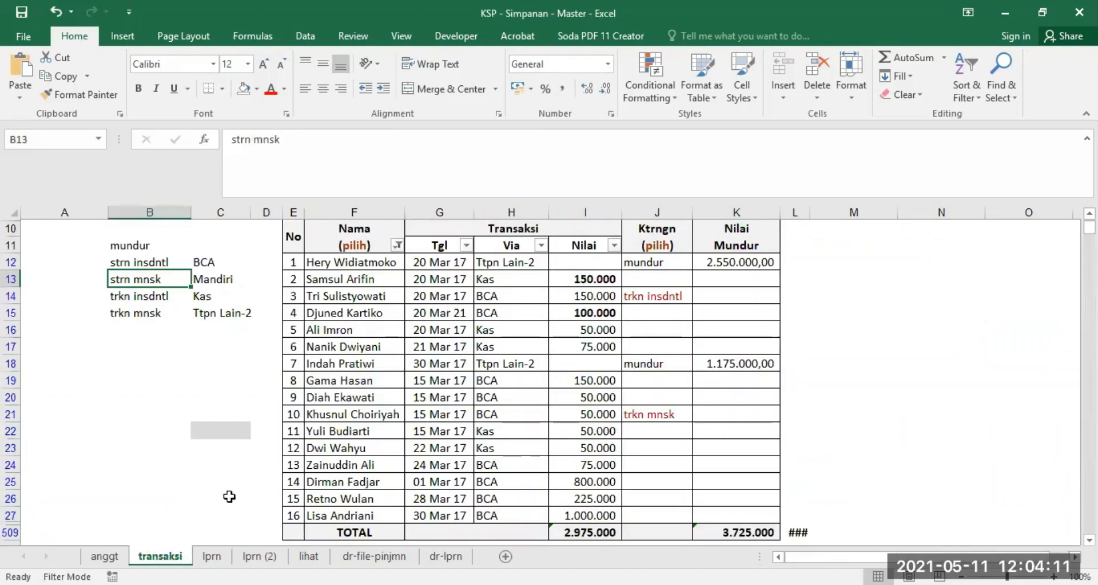
left_click(211, 556)
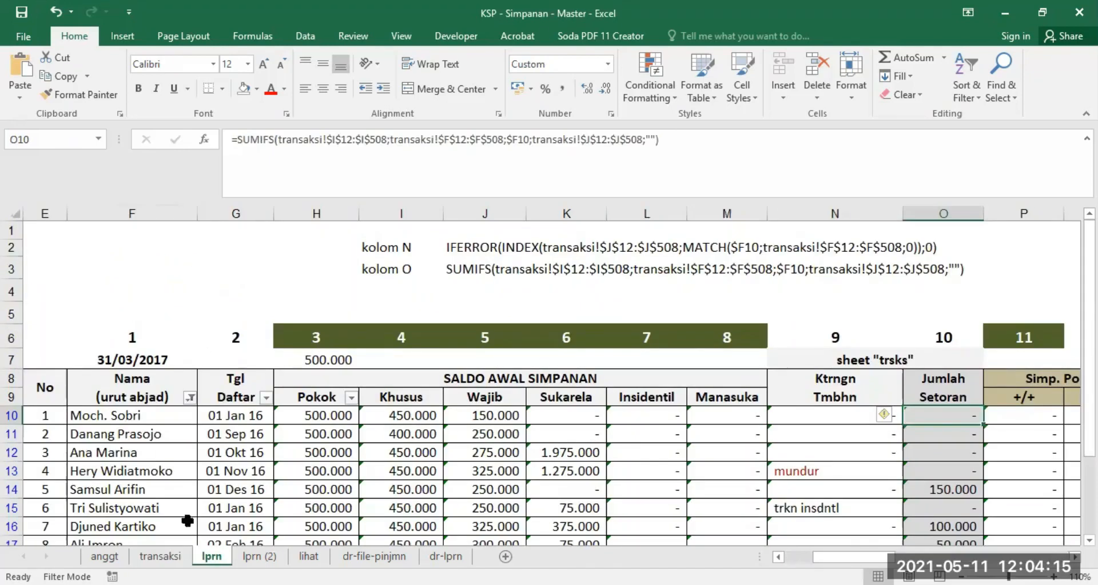
- Review the Ktrngn range J12:J27 and the Nama range F12:F27 on the transaksi sheet
left_click(159, 556)
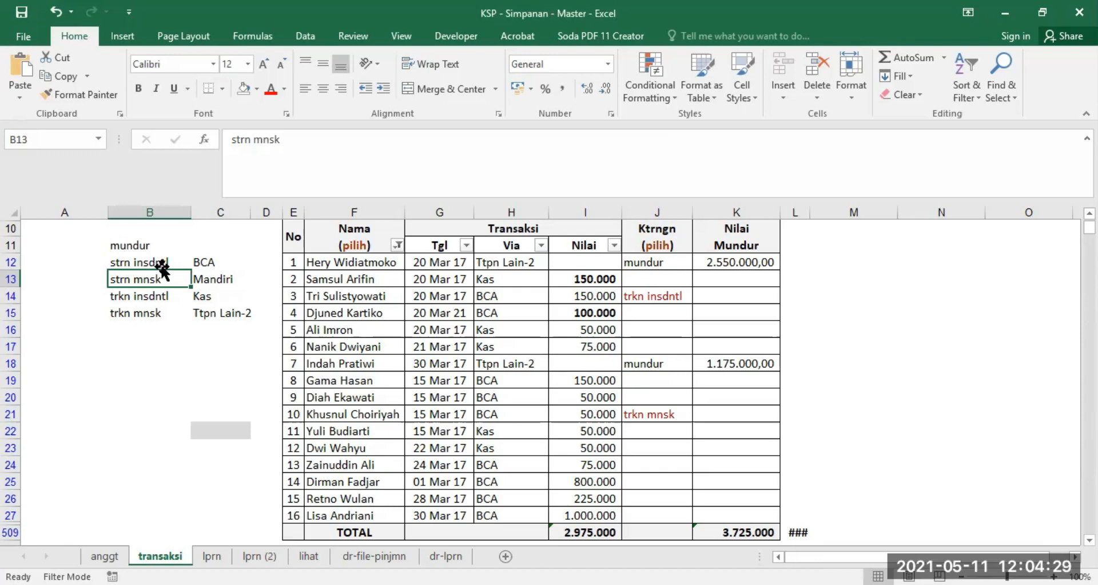
left_click(646, 329)
left_click(647, 484)
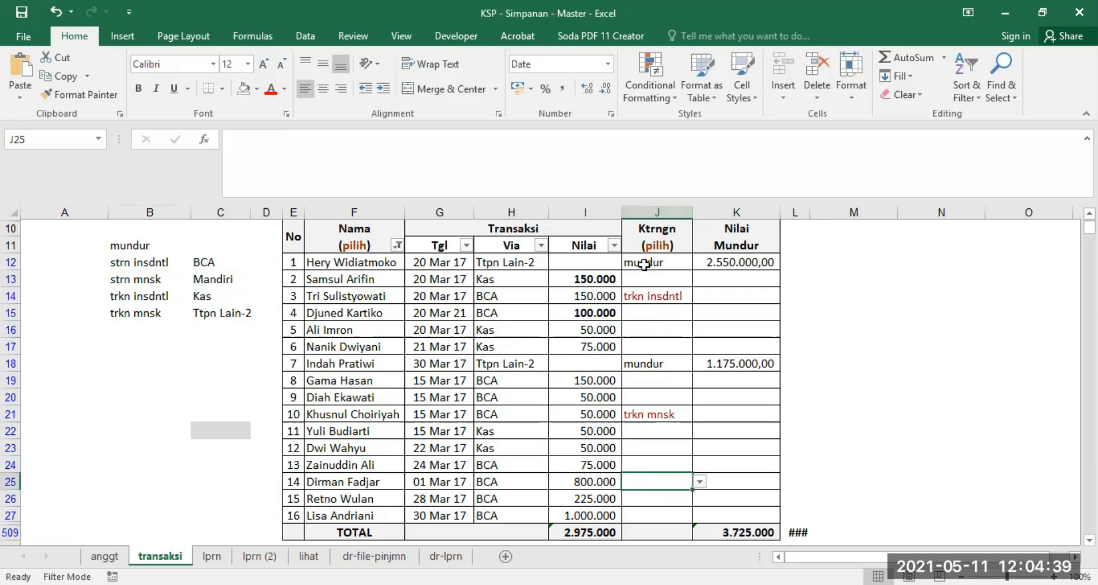
left_click_drag(645, 264, 640, 515)
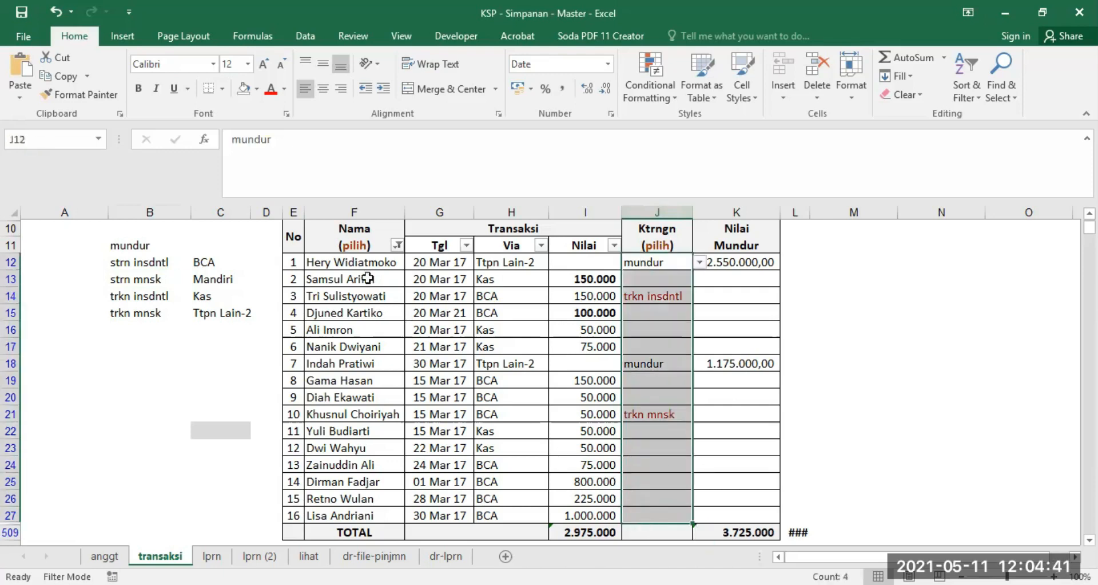
left_click_drag(364, 263, 344, 517)
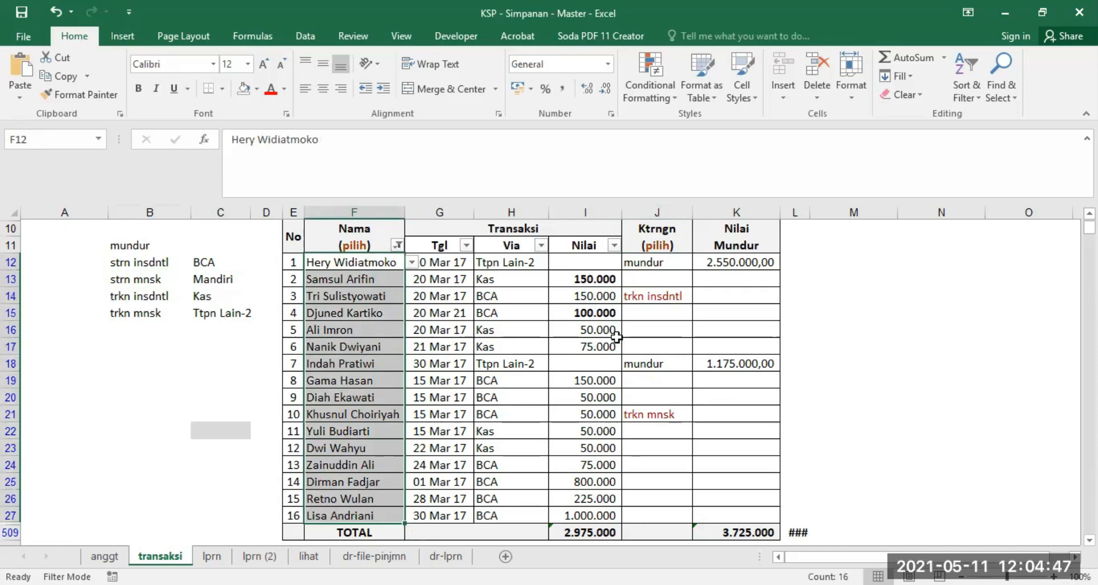
- Compare the member name in F15 of transaksi with the matching Jumlah Setoran entry on lprn
left_click(212, 555)
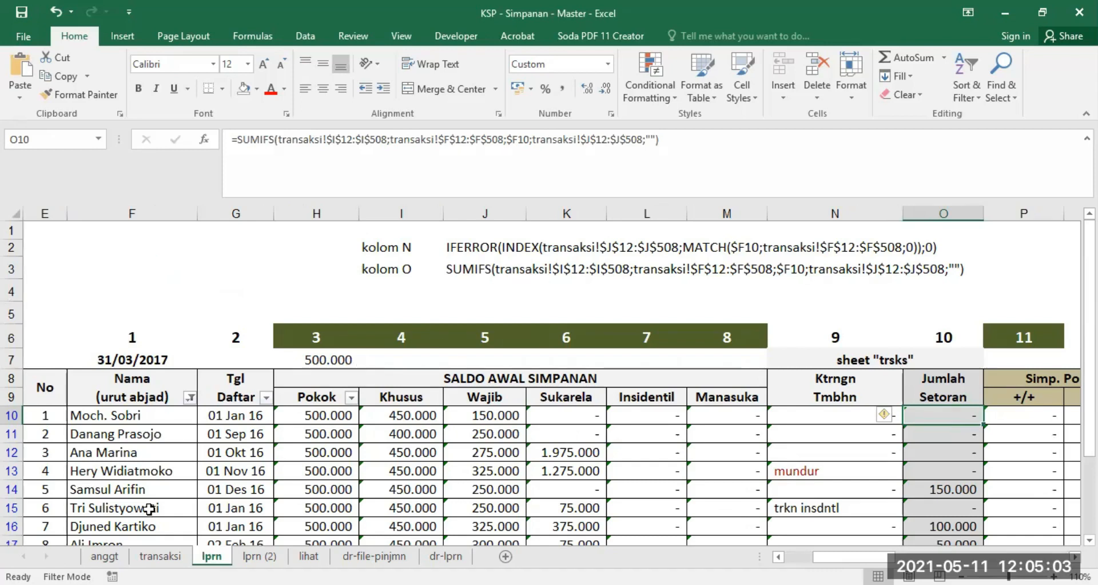
left_click(152, 556)
left_click(337, 316)
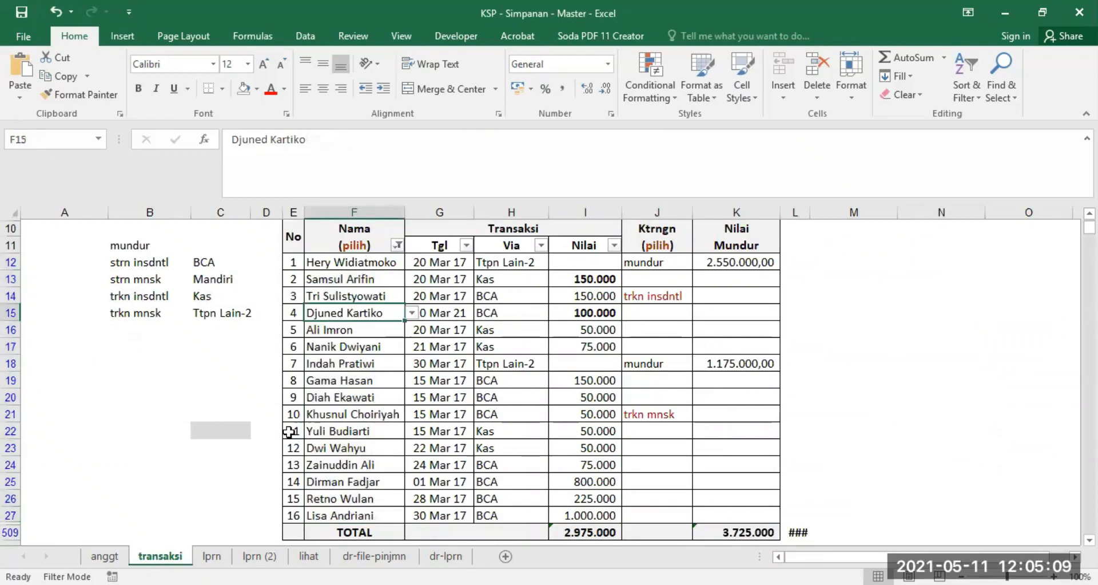
left_click(211, 555)
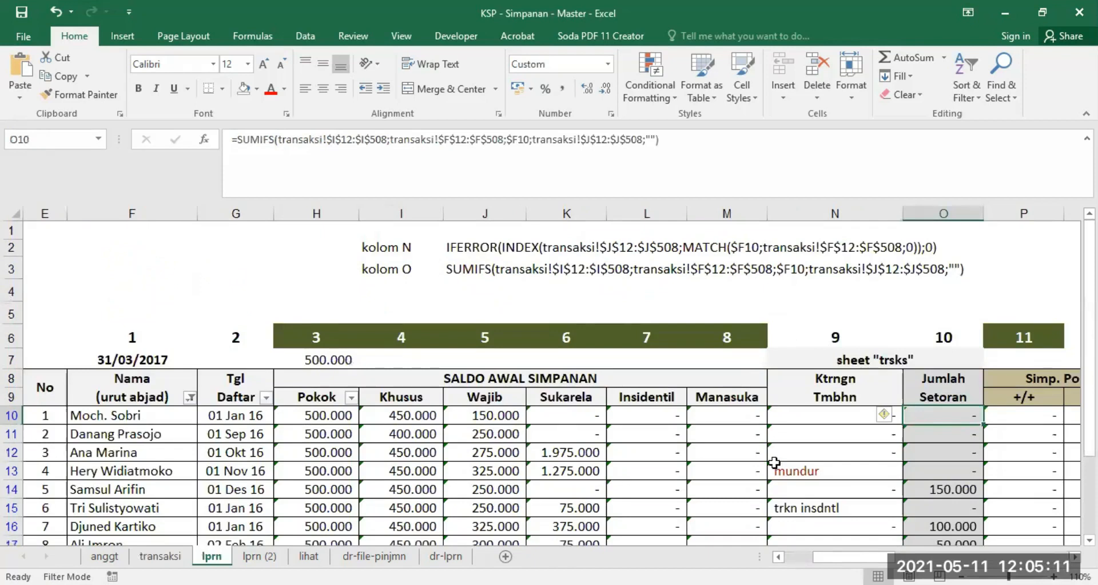
- Examine the Simp. Pokok +/+ formula in P10 on the lprn (2) sheet
left_click_drag(822, 556, 849, 556)
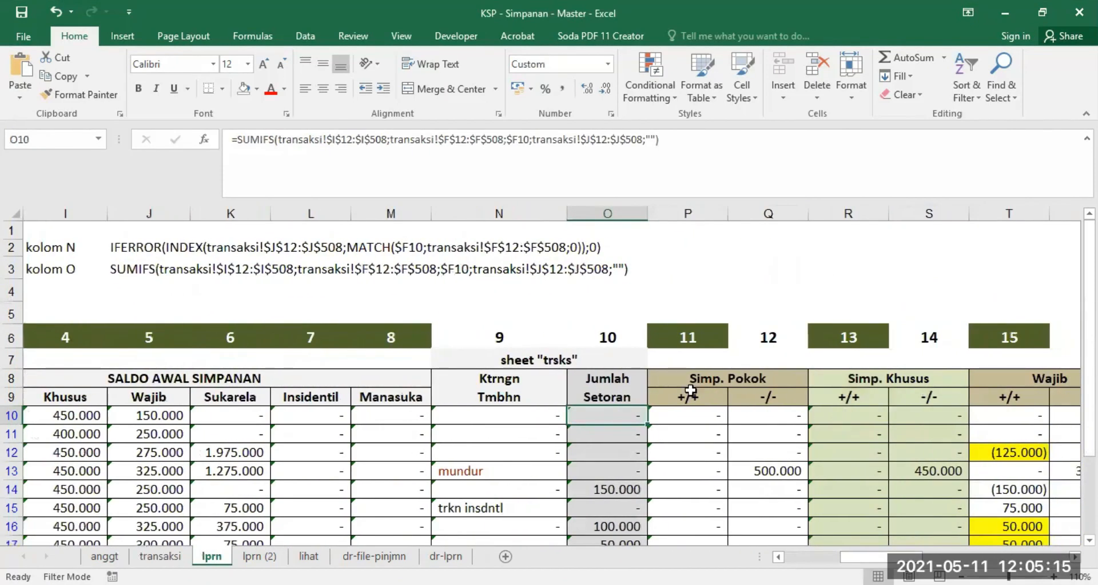
left_click_drag(866, 556, 853, 556)
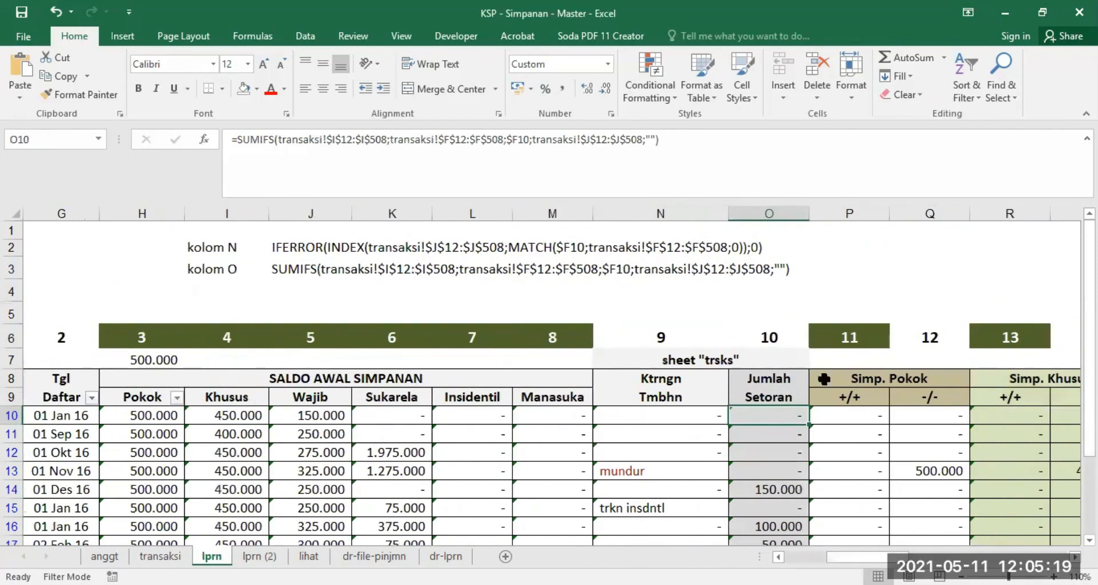
left_click(258, 557)
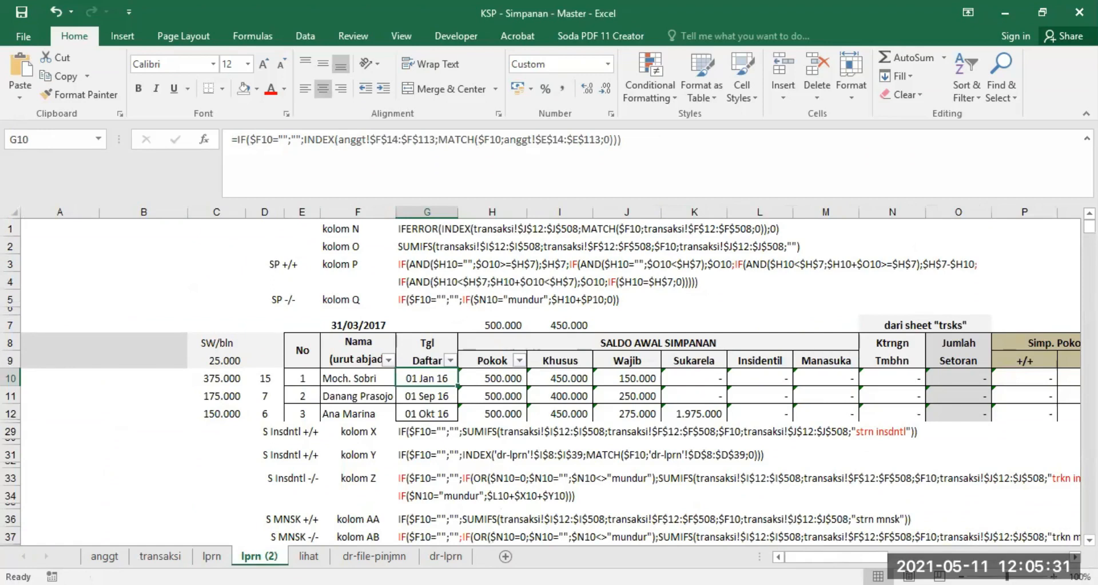
left_click(1054, 576)
left_click(1055, 576)
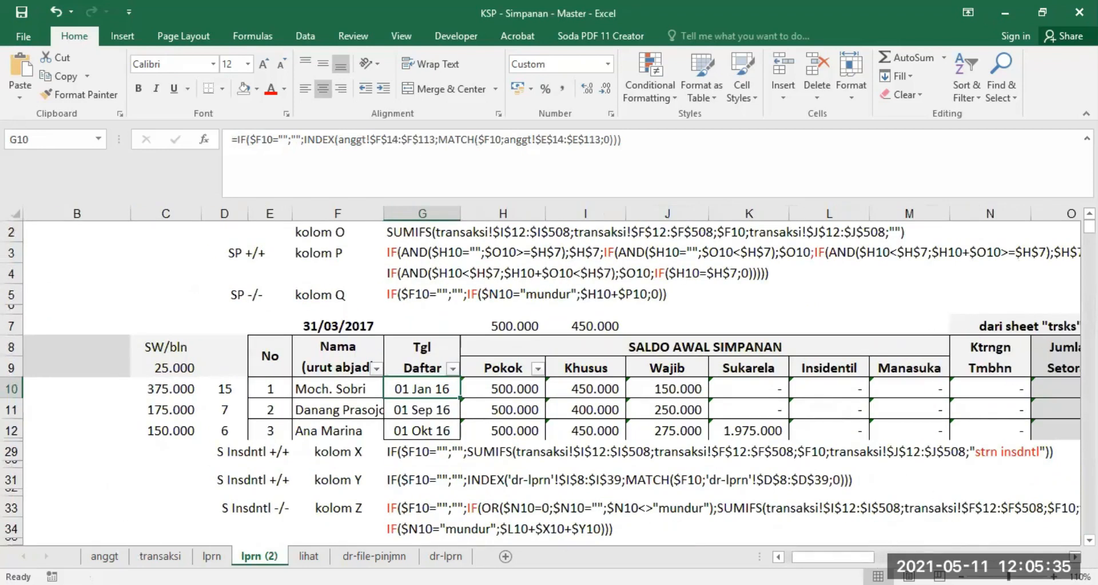
left_click(1075, 557)
left_click(1075, 556)
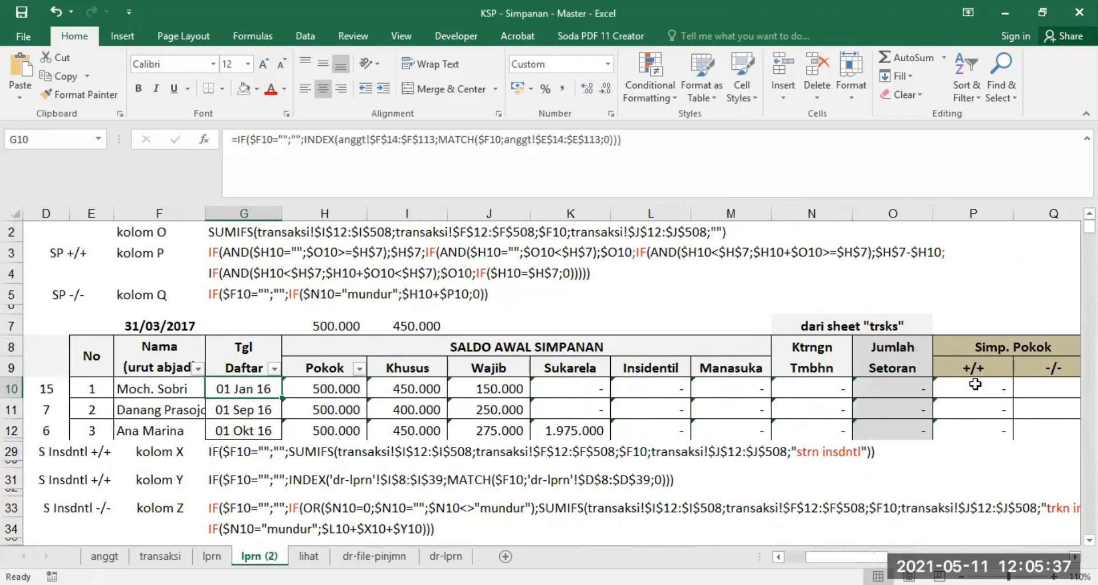
left_click(976, 384)
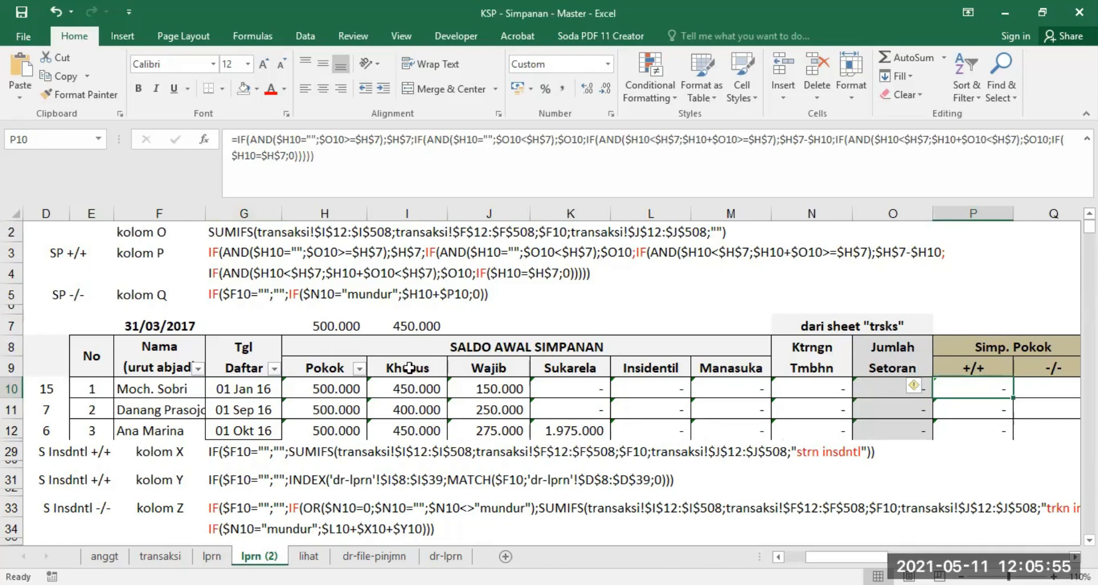
- Review the Wajib and Sukarela opening-balance headings in J9 and K9 on the lprn (2) sheet
left_click(487, 369)
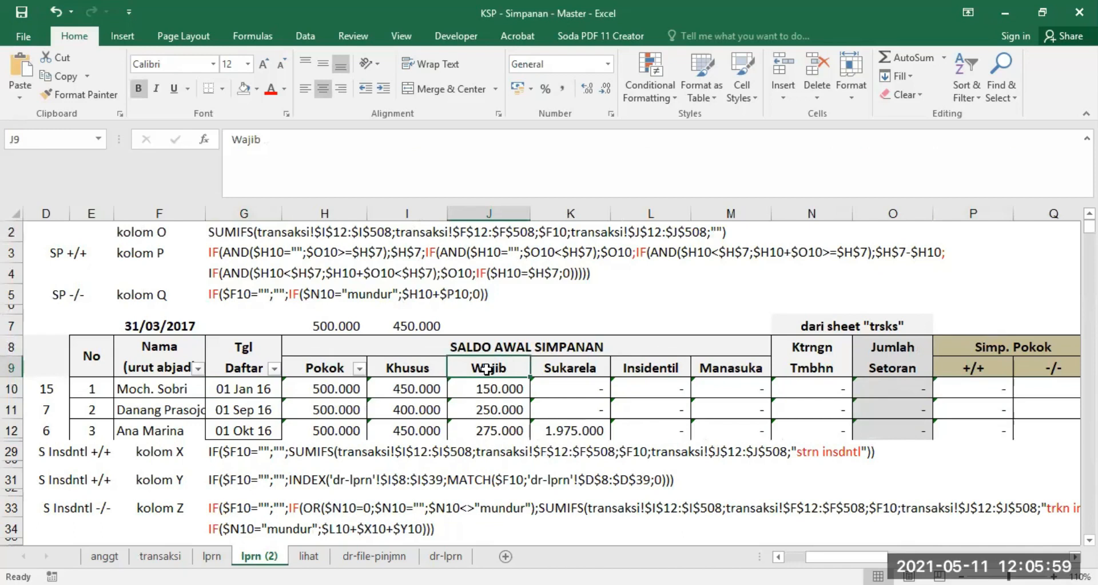
left_click(578, 364)
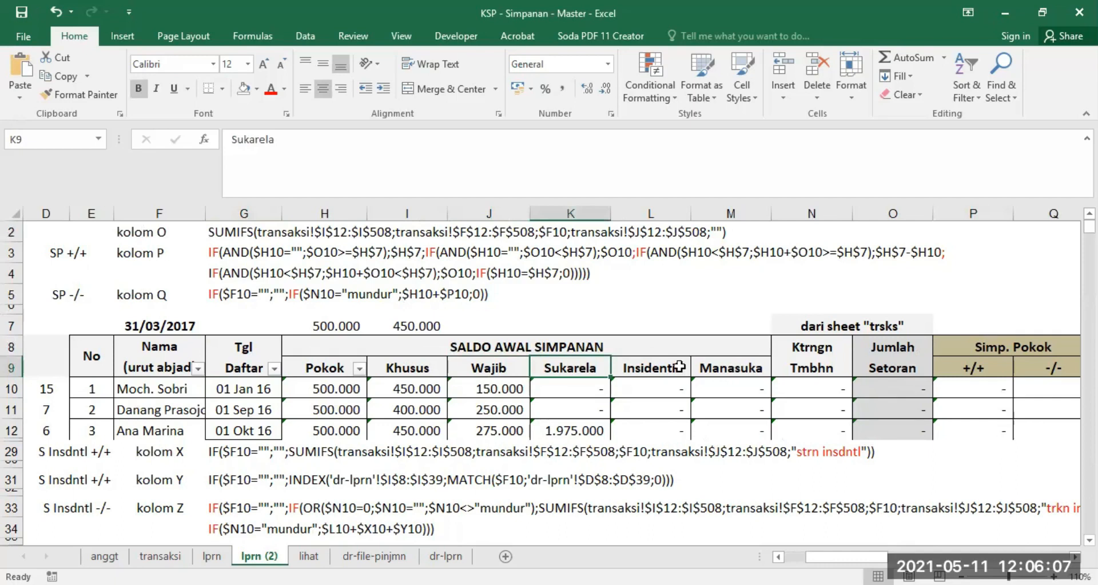
- Try the Ktrngn remark strn insdntl in J23 on the transaksi sheet, and clear the cell again
left_click(160, 555)
left_click(657, 450)
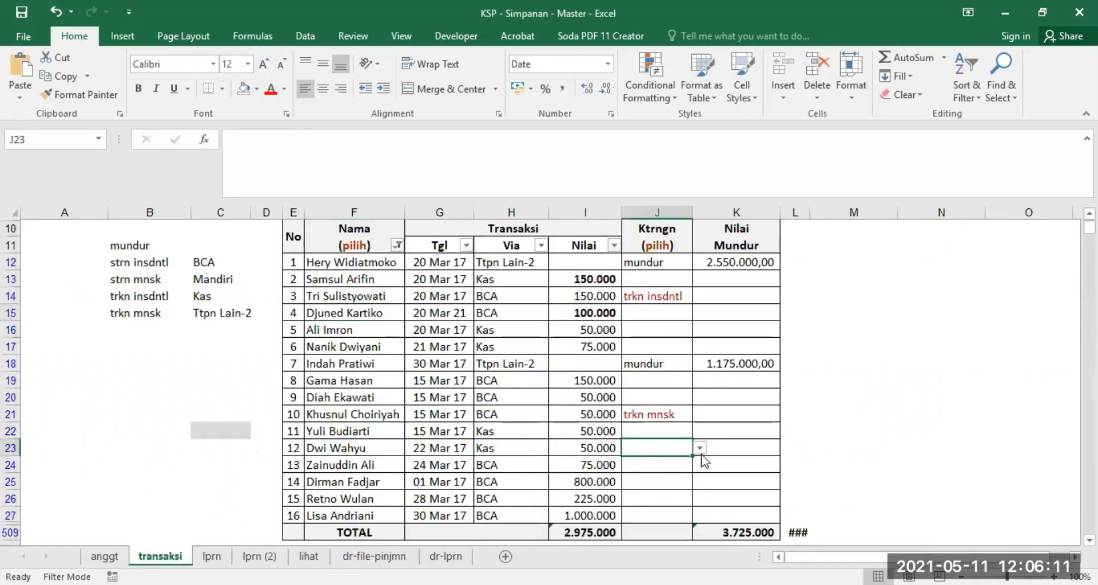
left_click(699, 447)
left_click(668, 480)
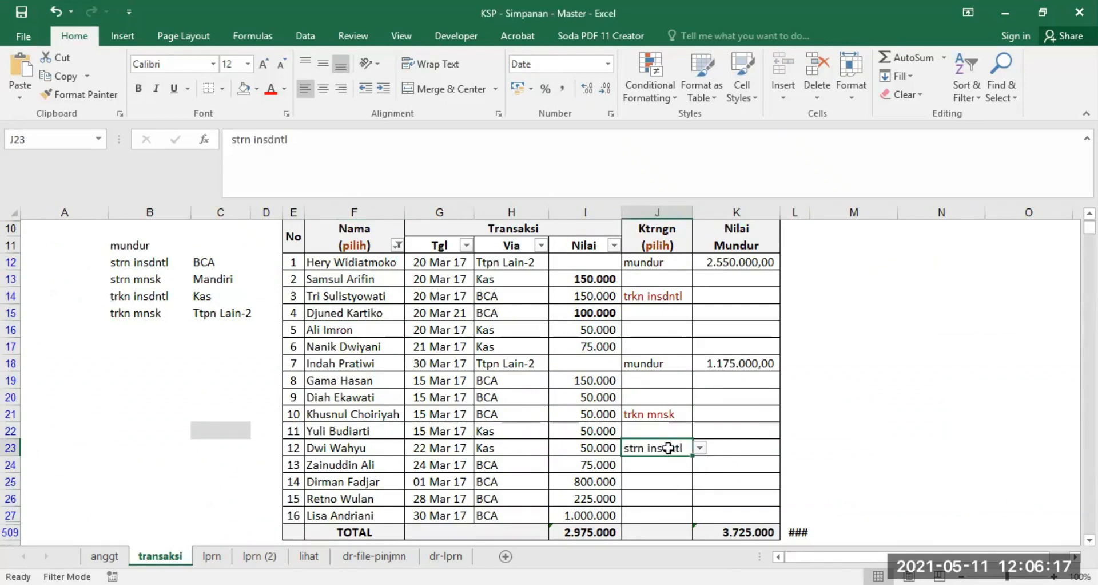
key("Delete")
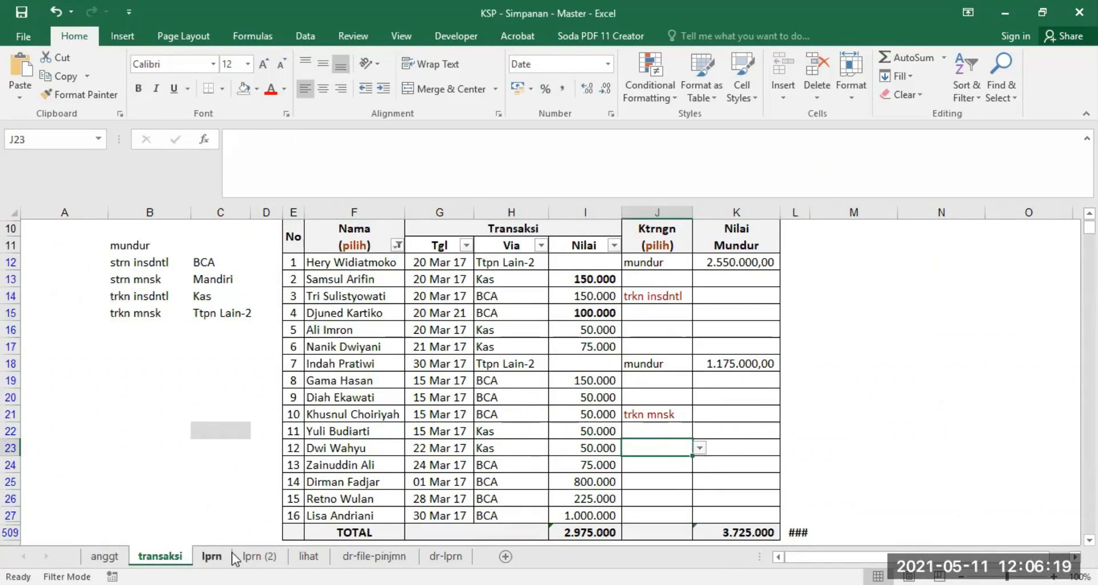
- Compare the Simp. Pokok +/+ formula in P10 with the Jumlah Setoran formula in O10 on lprn (2)
left_click(251, 557)
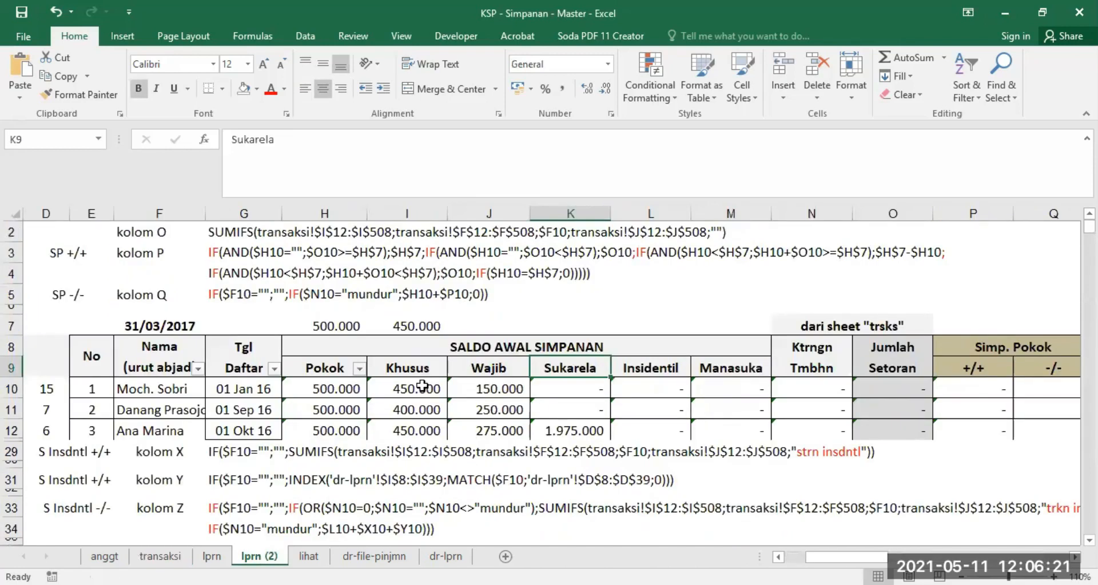
left_click(989, 389)
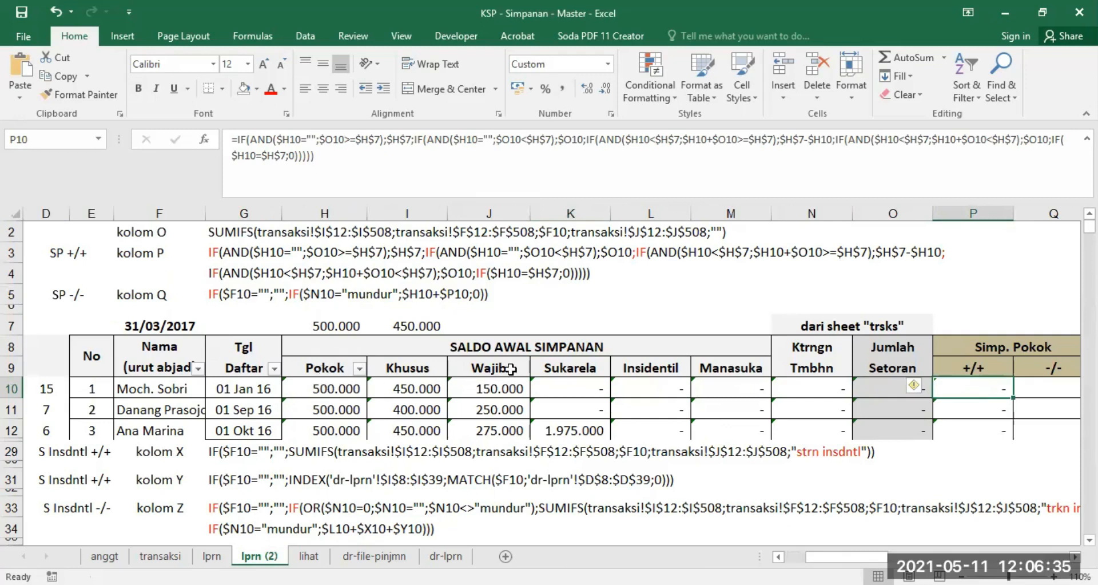
left_click(885, 390)
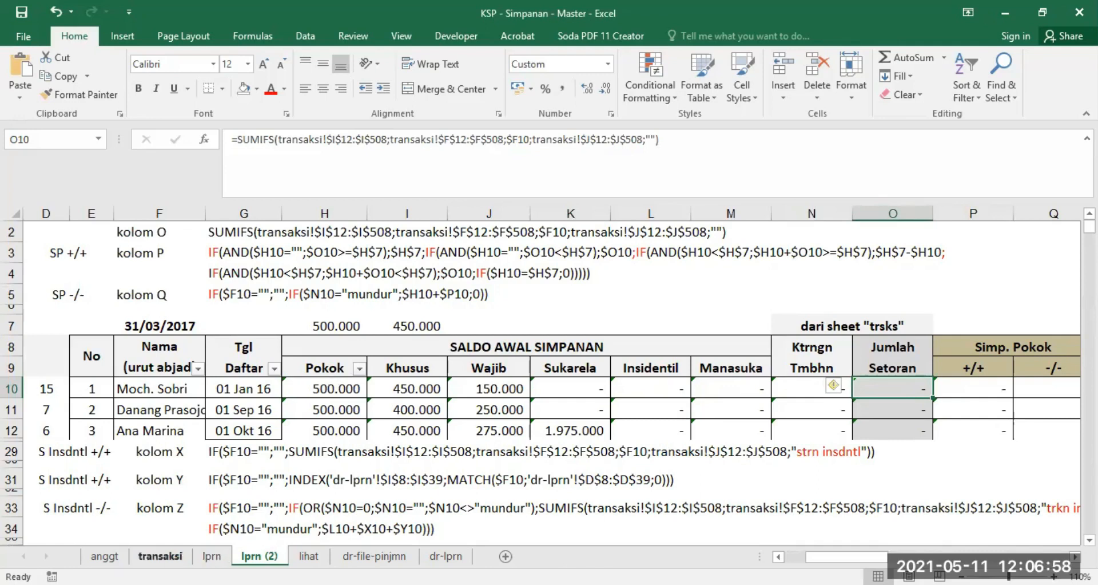
- Review the Ktrngn remark options offered for J16 on the transaksi sheet without choosing one
left_click(160, 556)
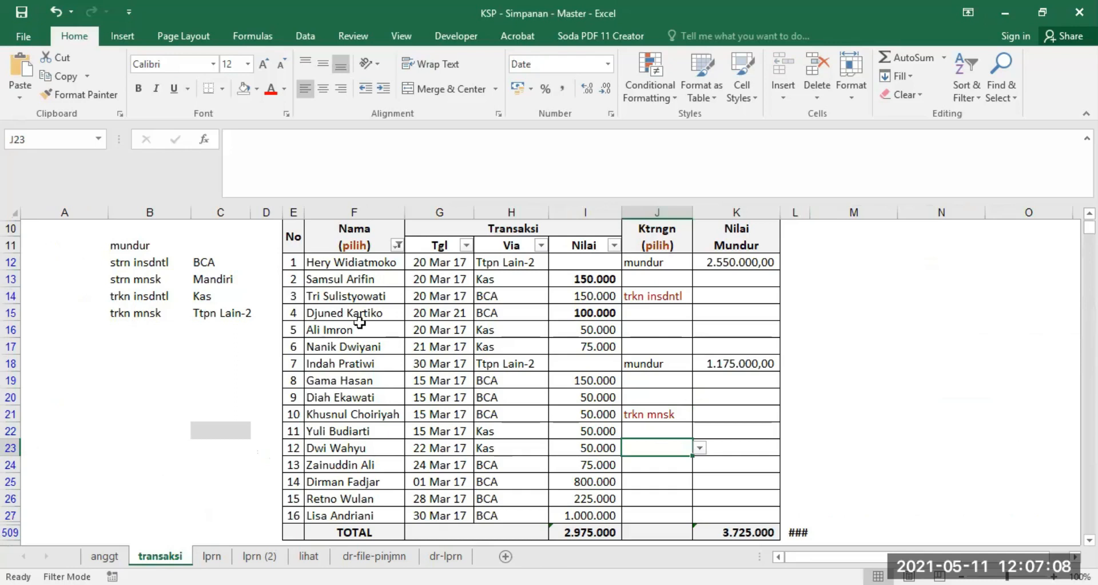
left_click(643, 329)
left_click(700, 330)
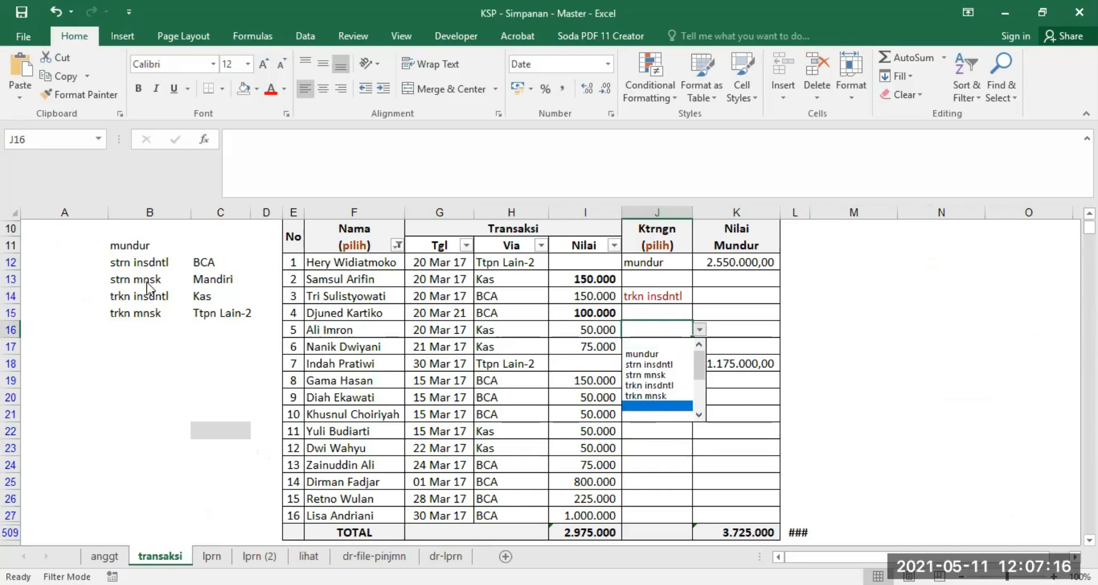
key("Escape")
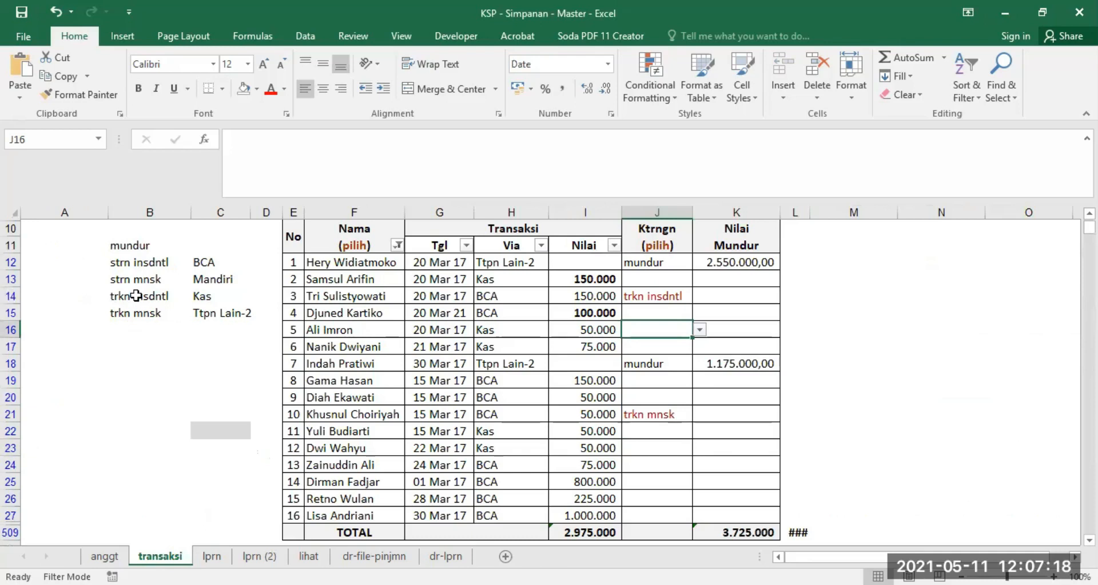
- Examine the Simp. Pokok +/+ formula in P10 on lprn and locate the +/+ columns P and R
left_click(212, 556)
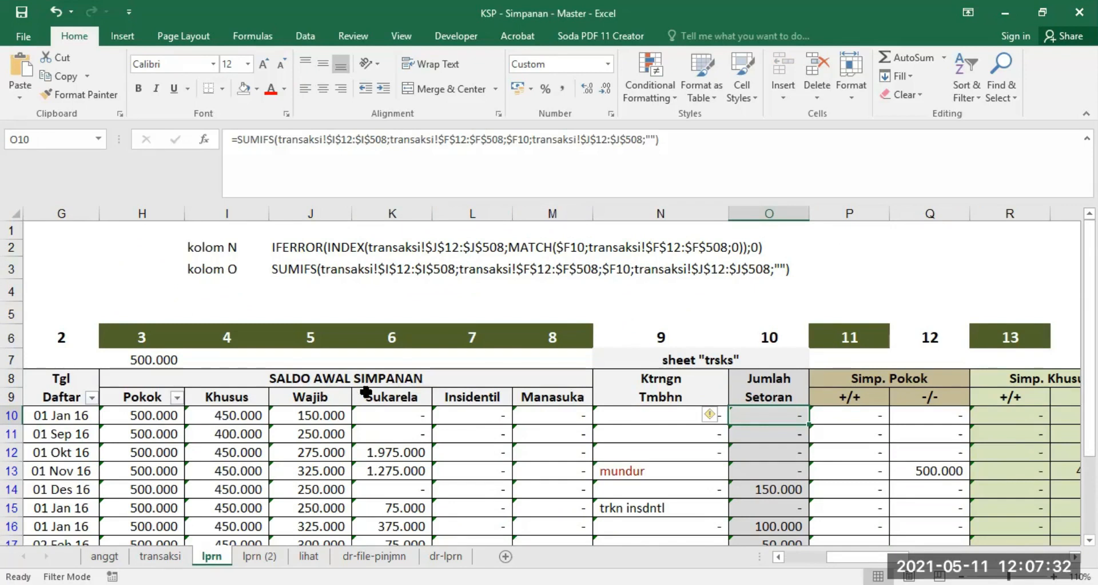
left_click(852, 412)
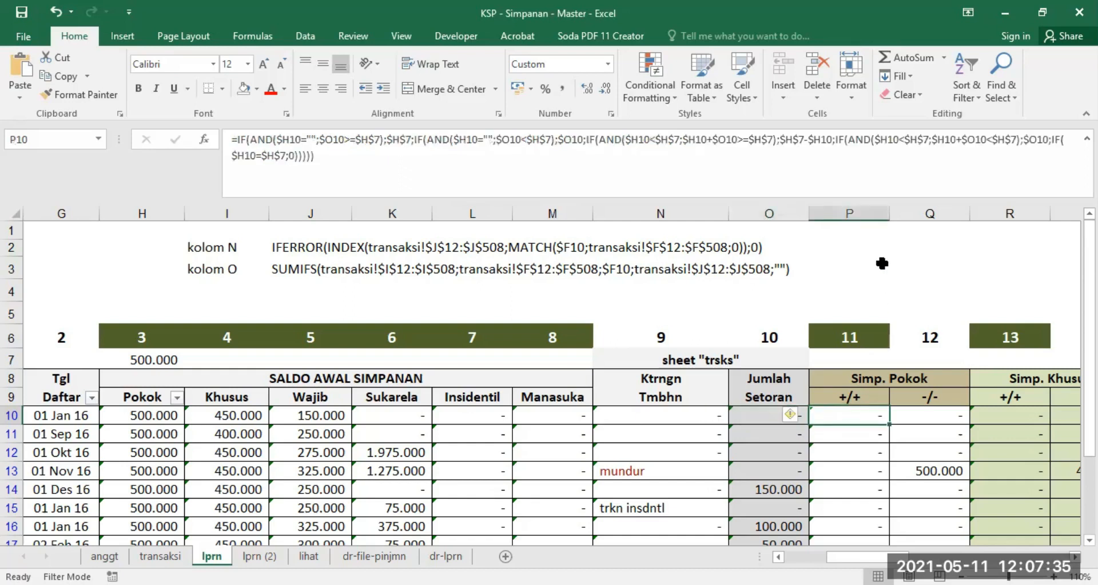
left_click(848, 215)
left_click(1010, 213)
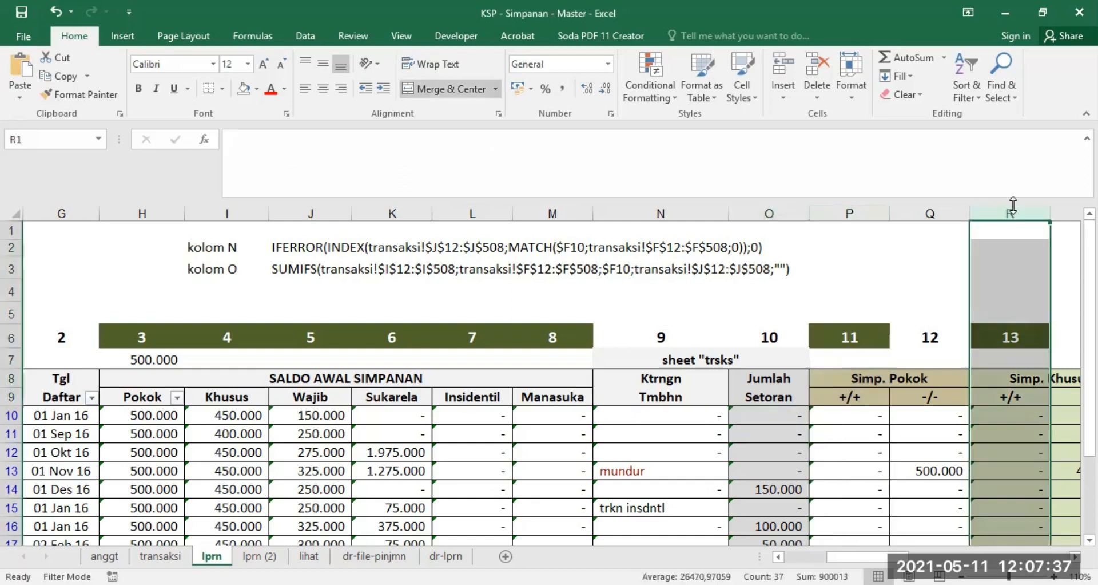
left_click(860, 419)
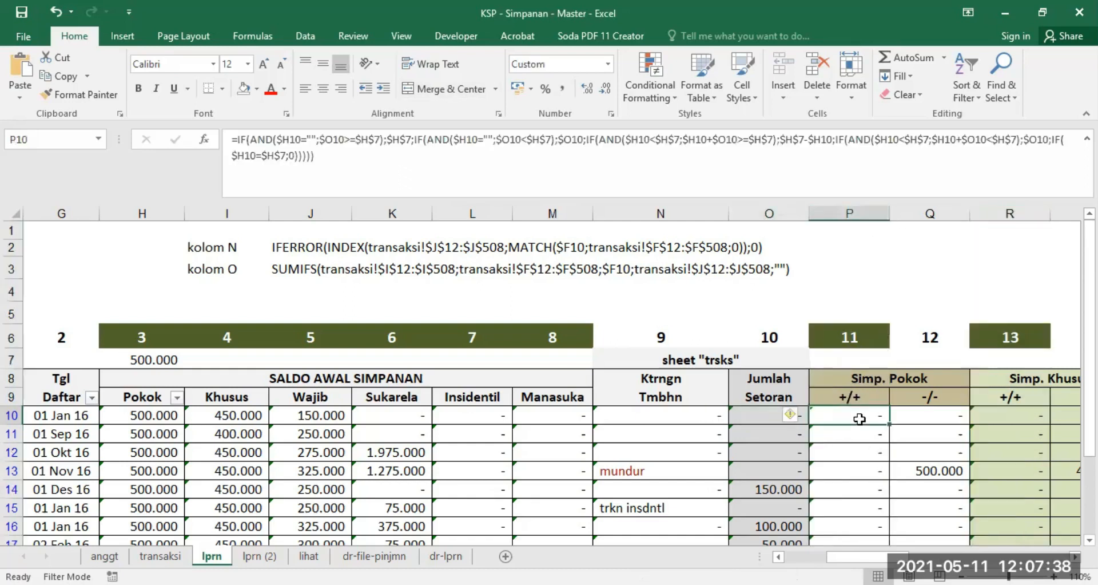
- Compare the Jumlah Setoran formula in O10 on lprn with the +/+ formulas for Simp. Khusus in R10 and Wajib in T10
left_click(763, 413)
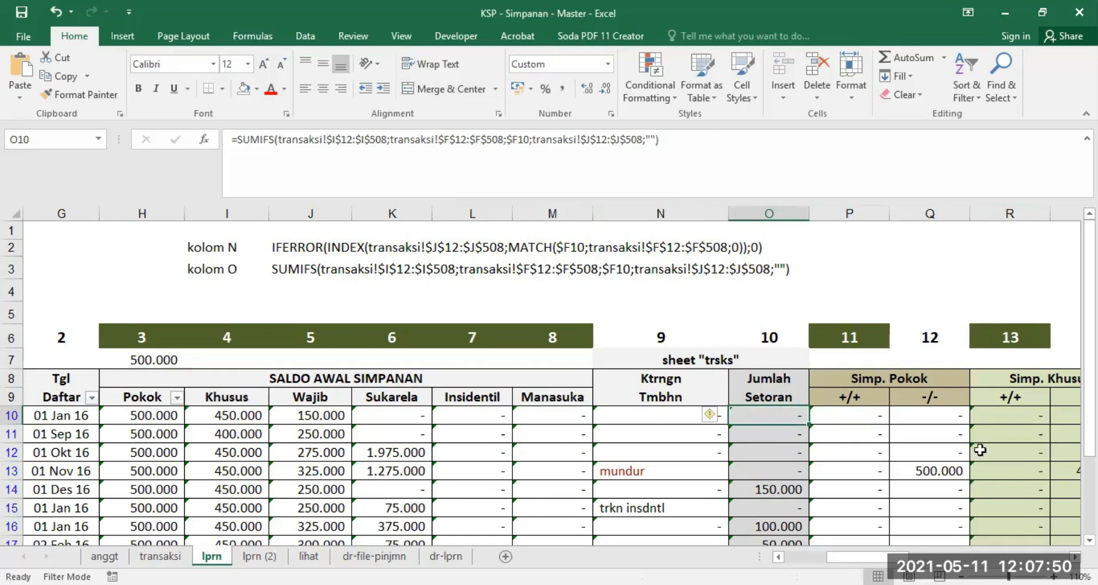
left_click(1013, 413)
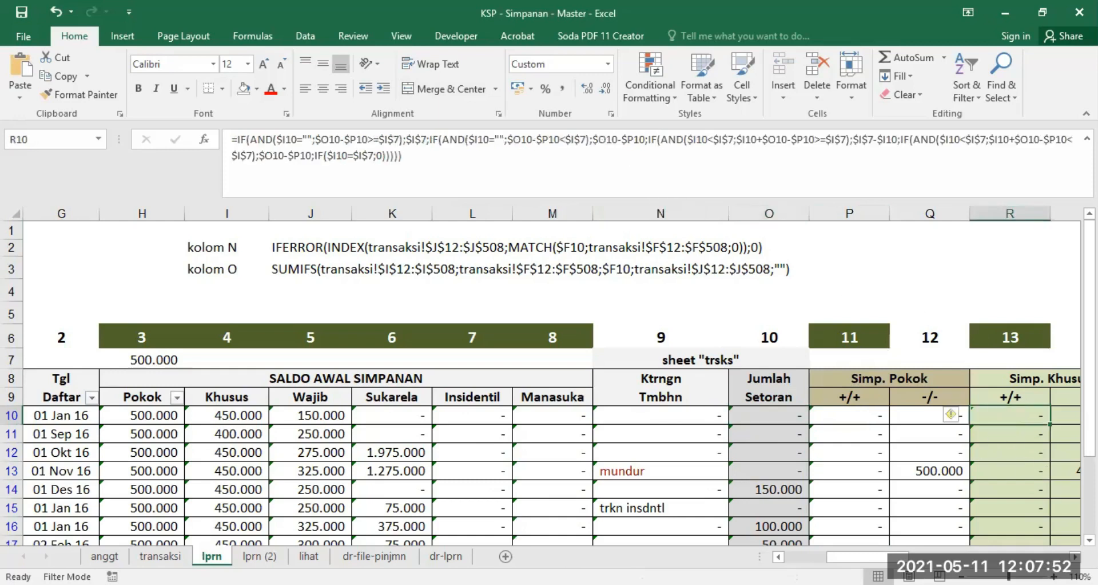
left_click(789, 416)
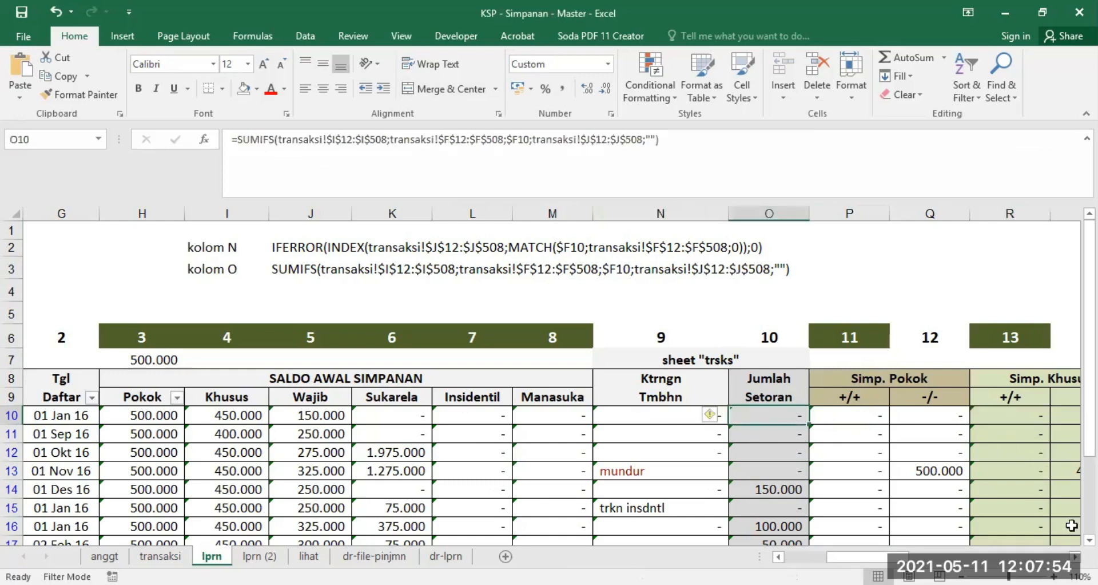
scroll(976, 450, "right", 3)
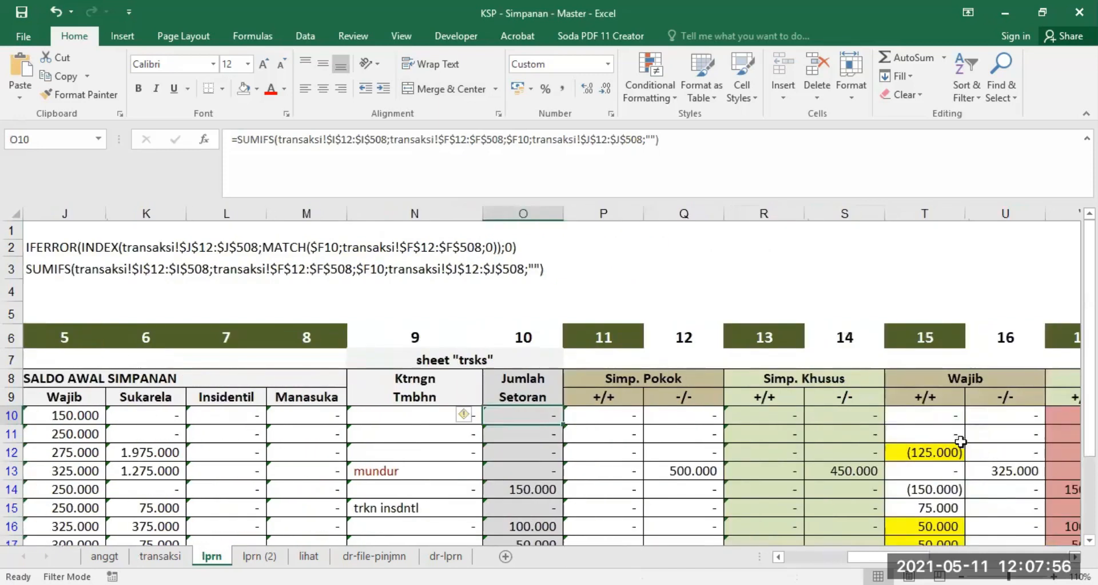
left_click(939, 418)
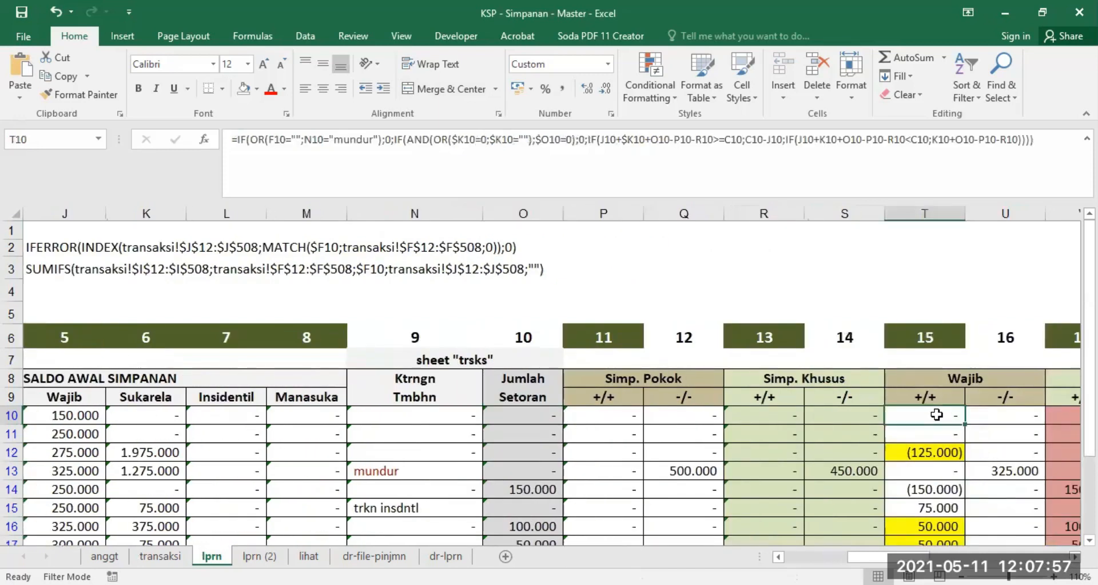
- Compare the blank-remark criterion of the O10 SUMIFS formula with the remark list in column B on transaksi
left_click(515, 415)
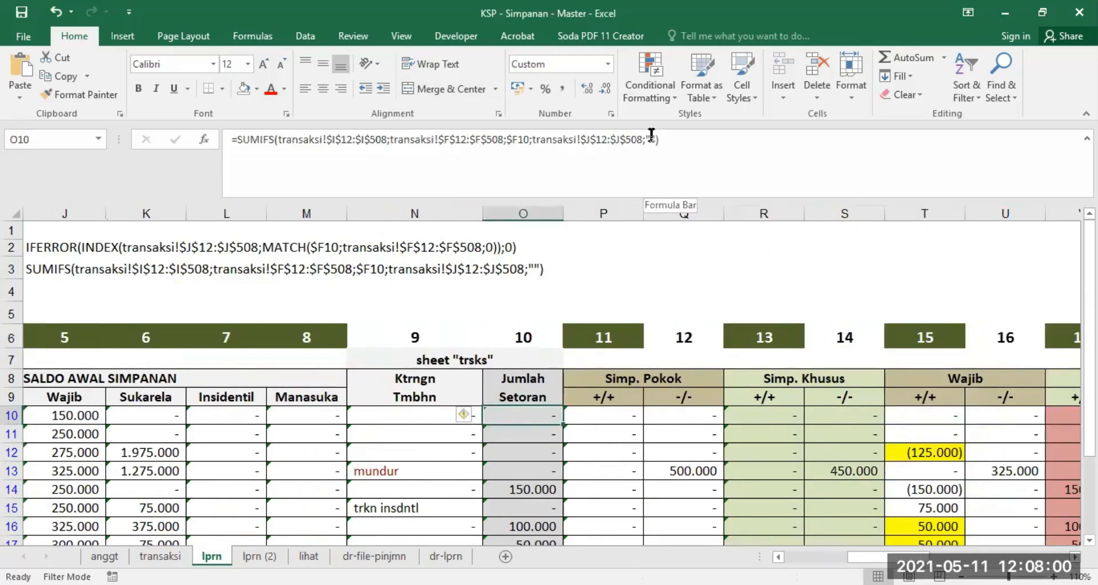
left_click(160, 556)
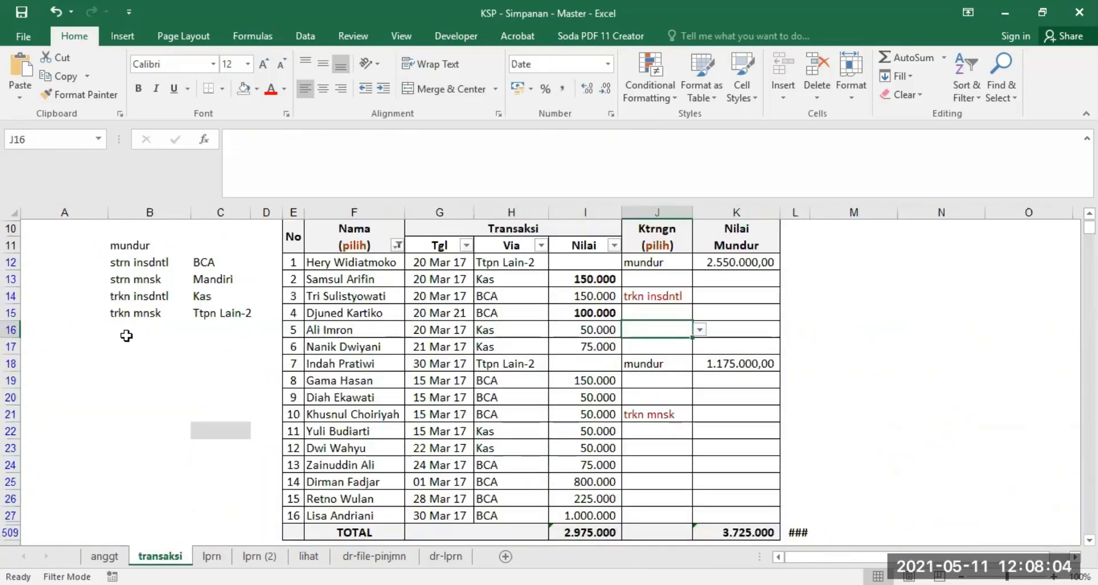
left_click(121, 324)
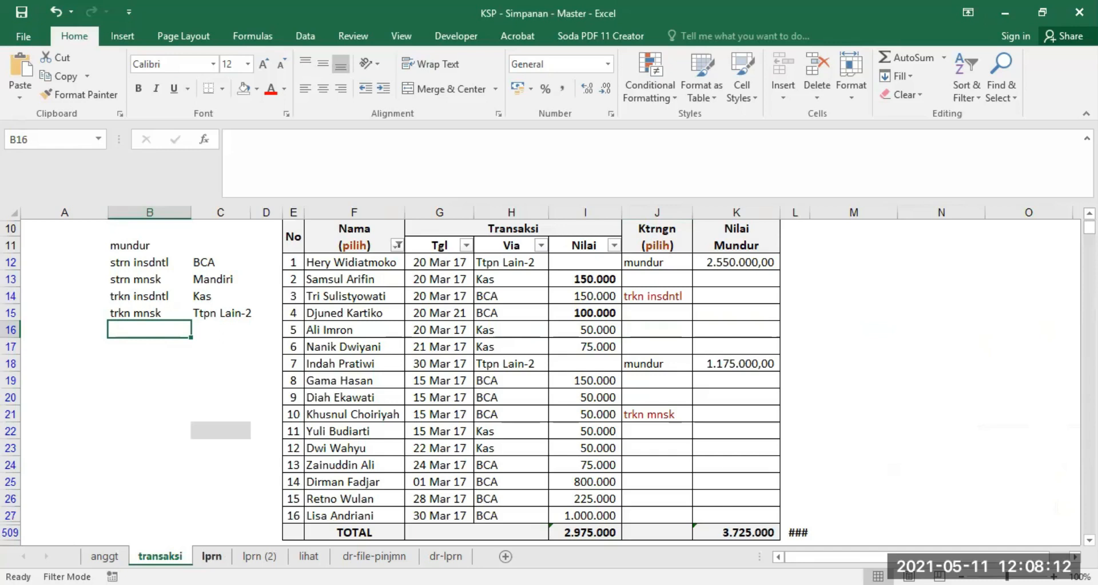
- Return to lprn and examine the P10 formula alongside the members' opening balances
left_click(212, 556)
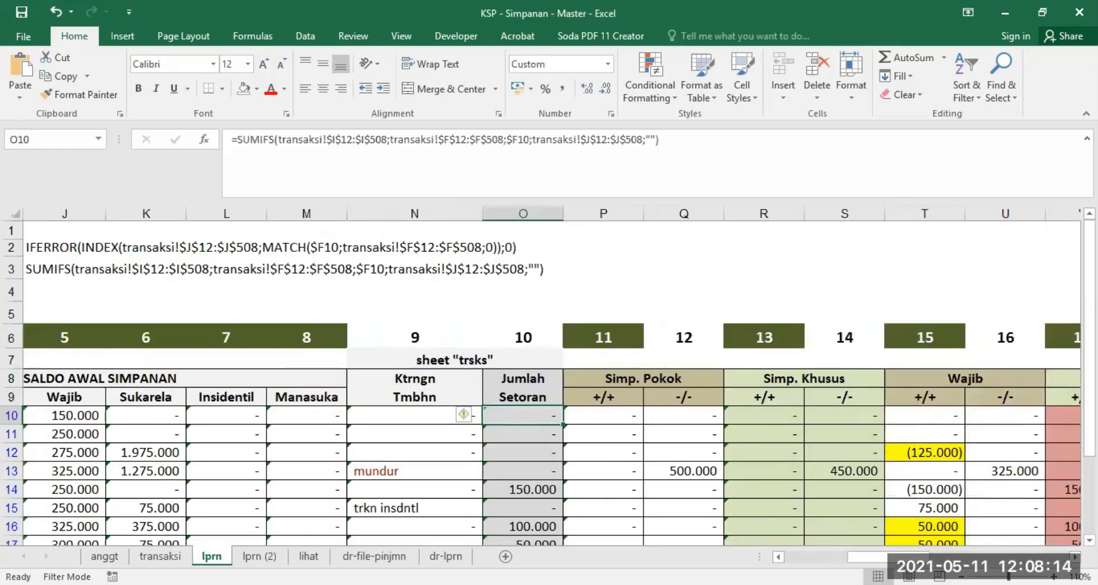
scroll(312, 416, "left", 5)
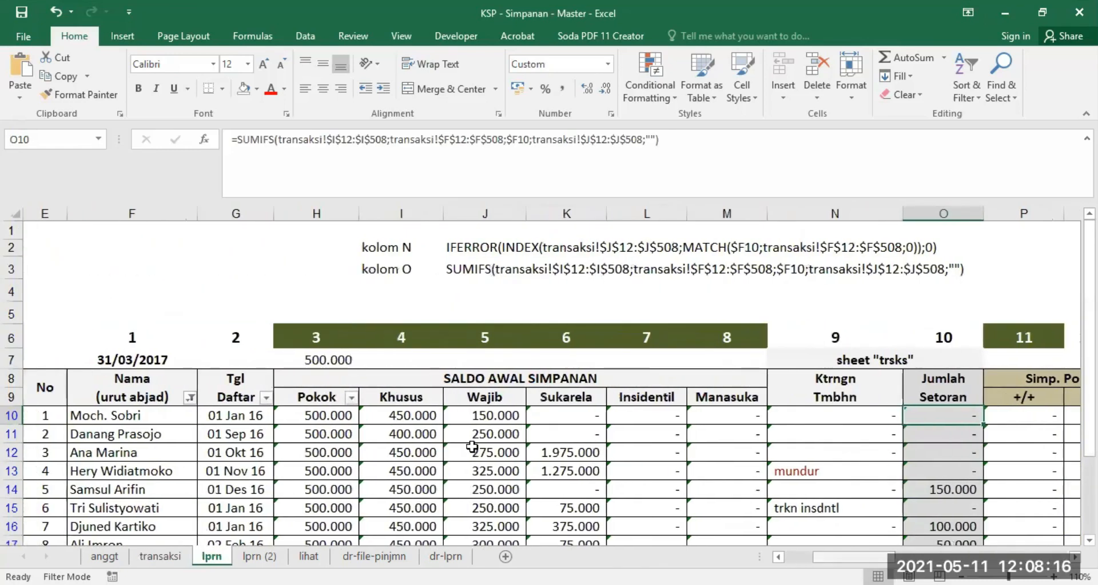
left_click(1021, 416)
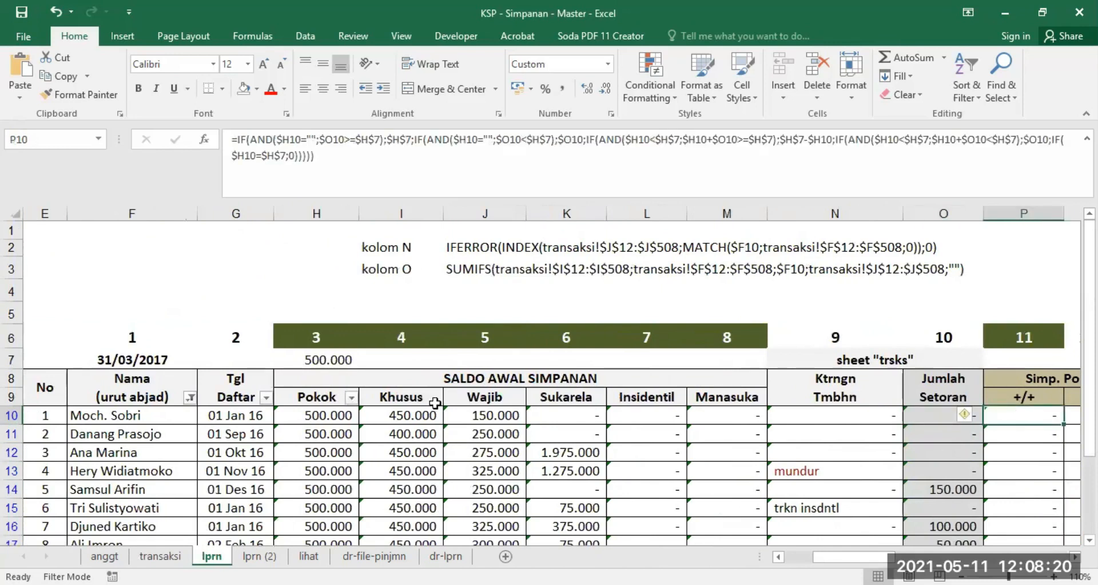
- Review the Pokok and Khusus reference amounts in H7 and I7 and the opening Pokok balance in H10 on lprn (2)
left_click(258, 555)
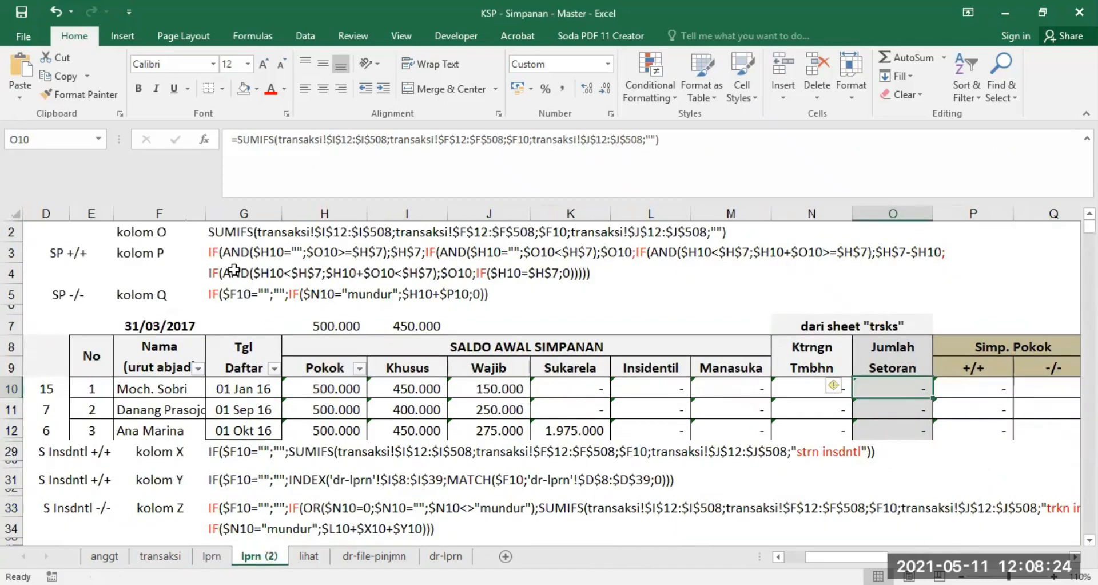
left_click(331, 325)
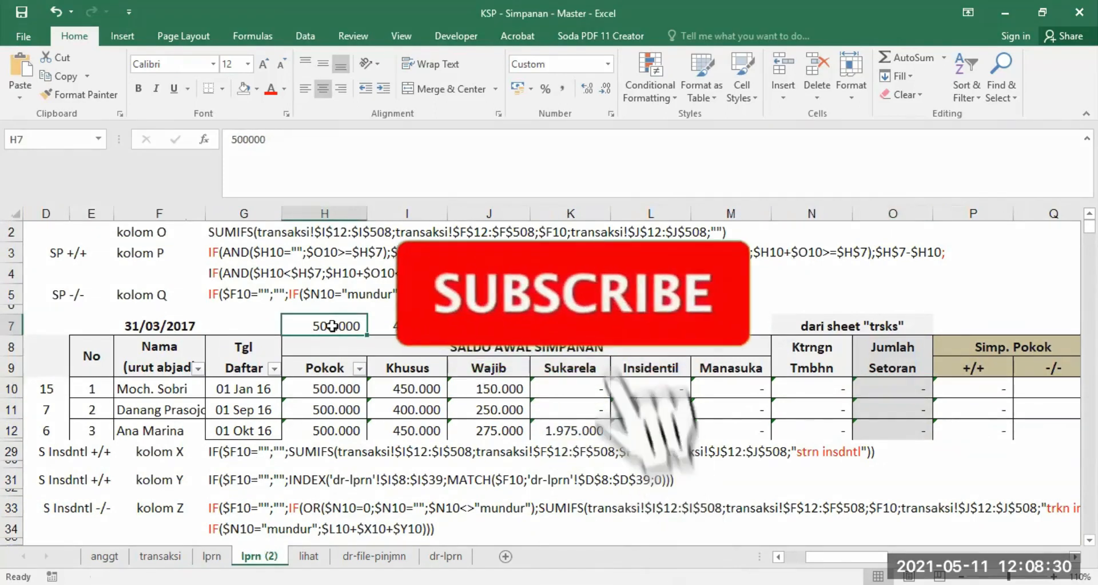
left_click(412, 328)
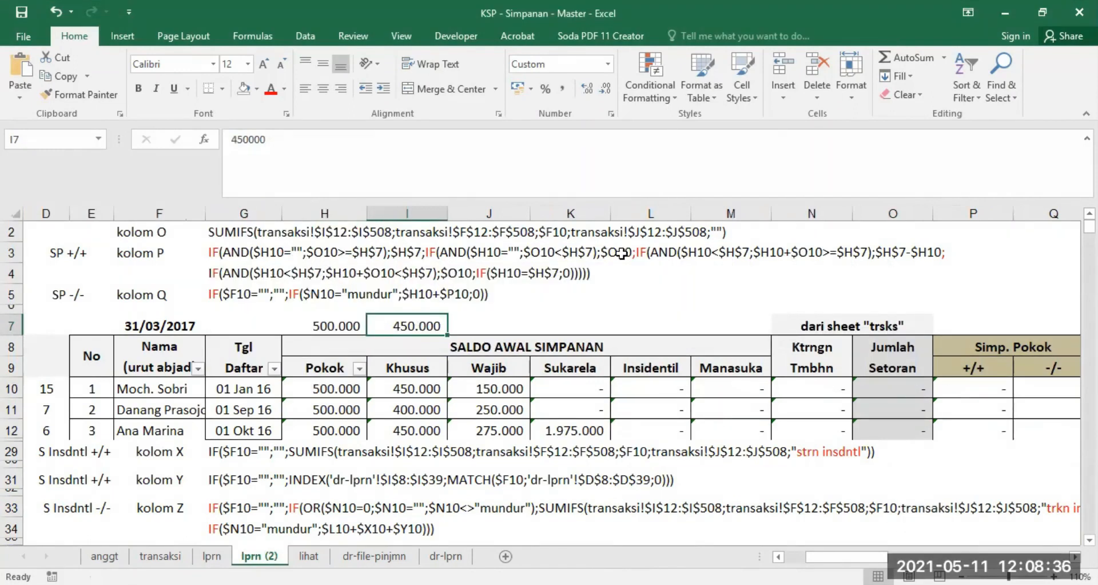
left_click(328, 391)
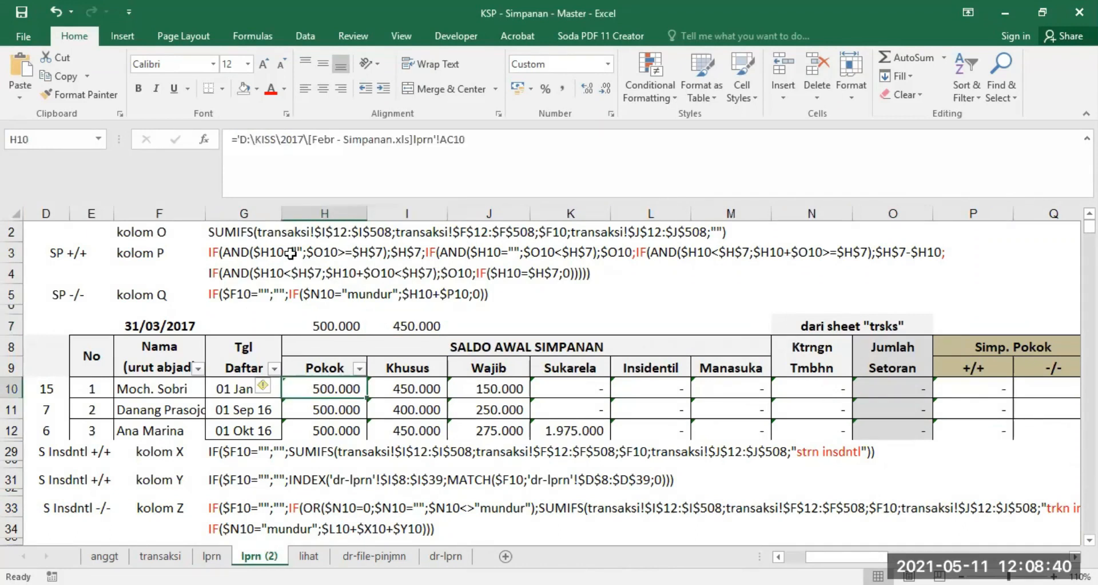
- Highlight the first clause of the P10 formula on lprn (2), IF(AND($H10="";$O10>=$H$7);$H$7, to examine its condition and result
left_click(975, 388)
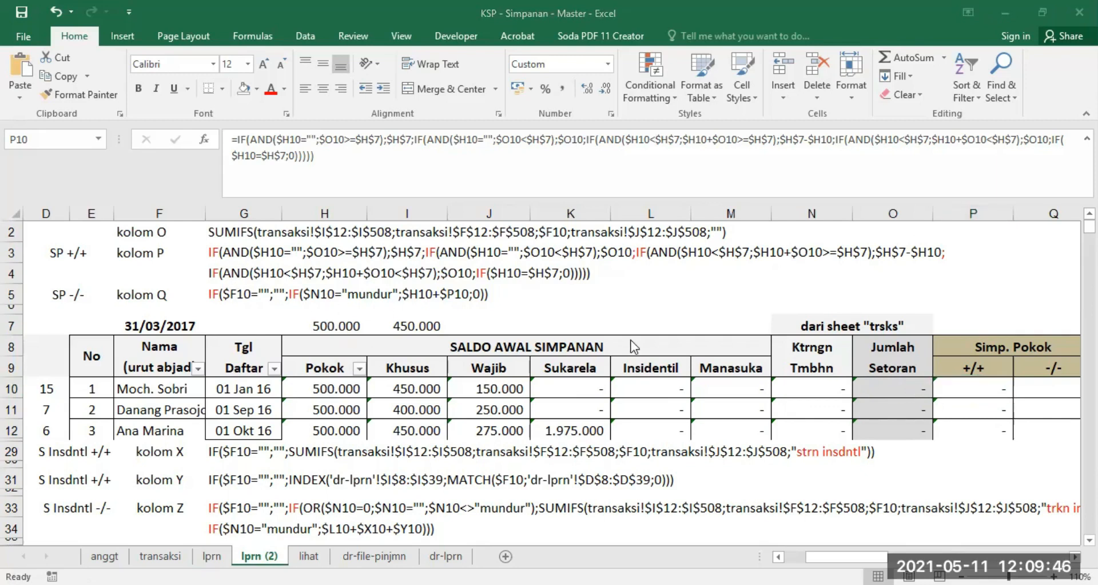
left_click(550, 309)
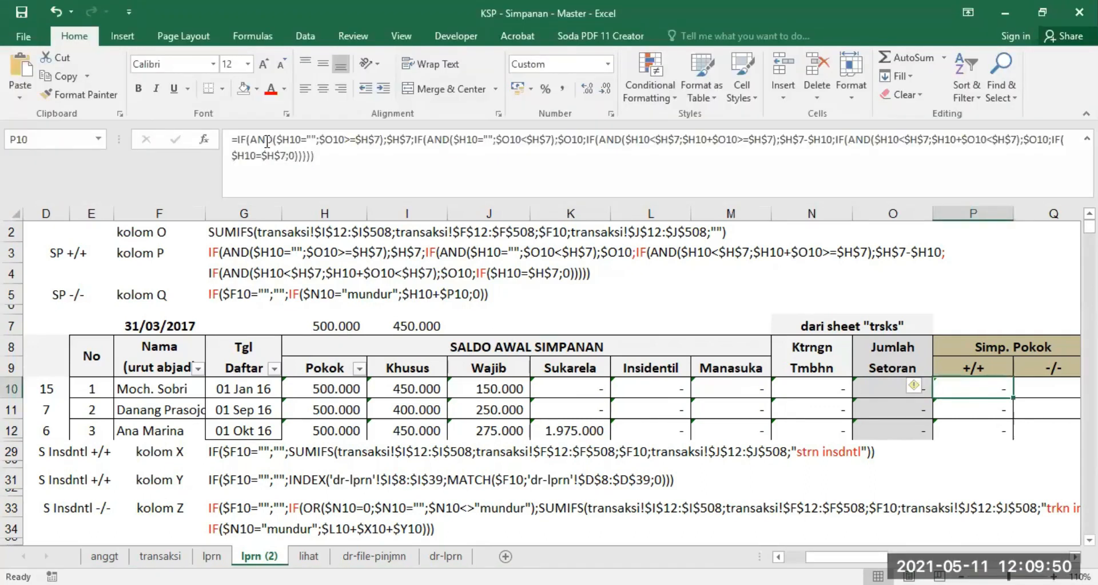
left_click_drag(236, 139, 383, 139)
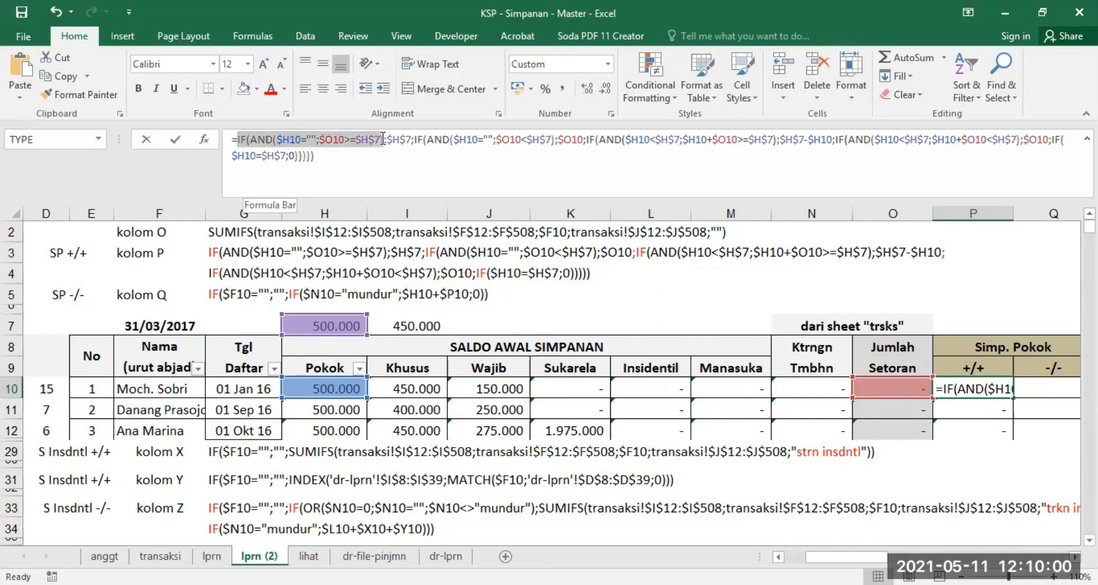
left_click_drag(383, 139, 410, 139)
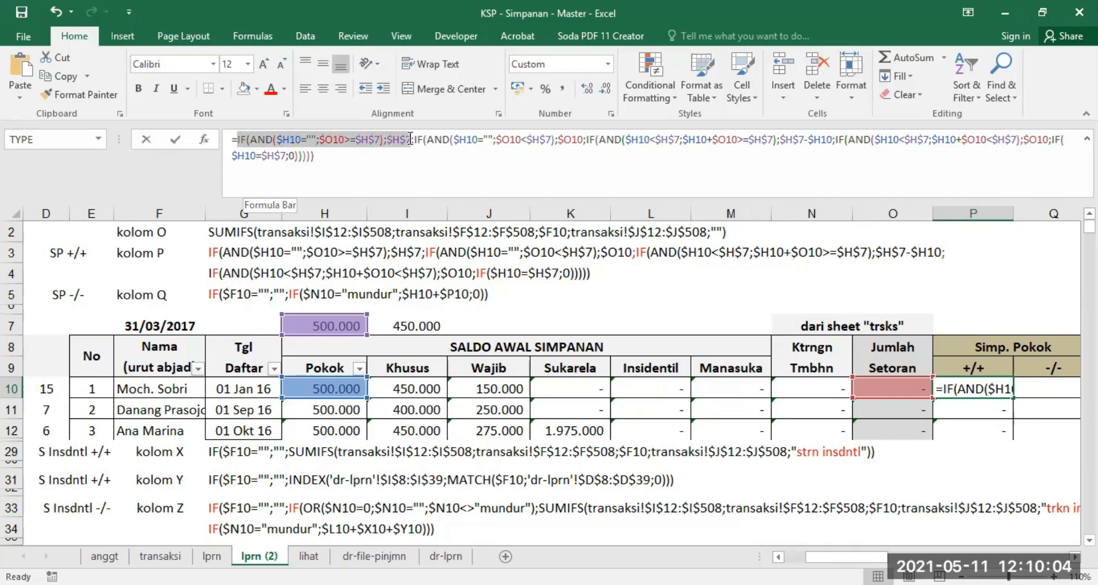
left_click_drag(410, 139, 410, 139)
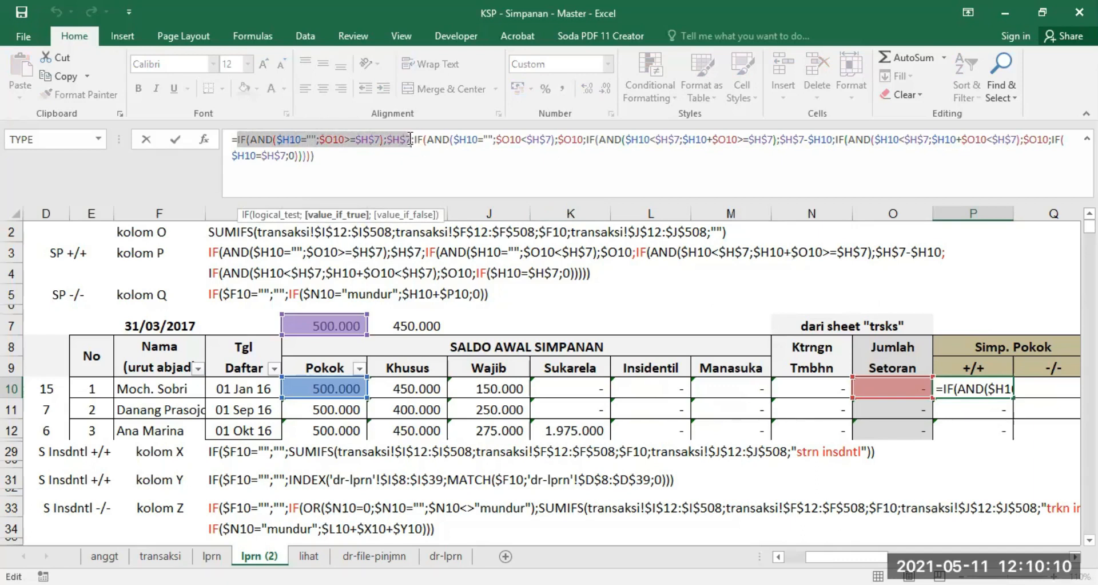
- Highlight the P10 formula's second clause, IF(AND($H10="";$O10<$H$7);$O10, and examine it together with the first clause
left_click(400, 139)
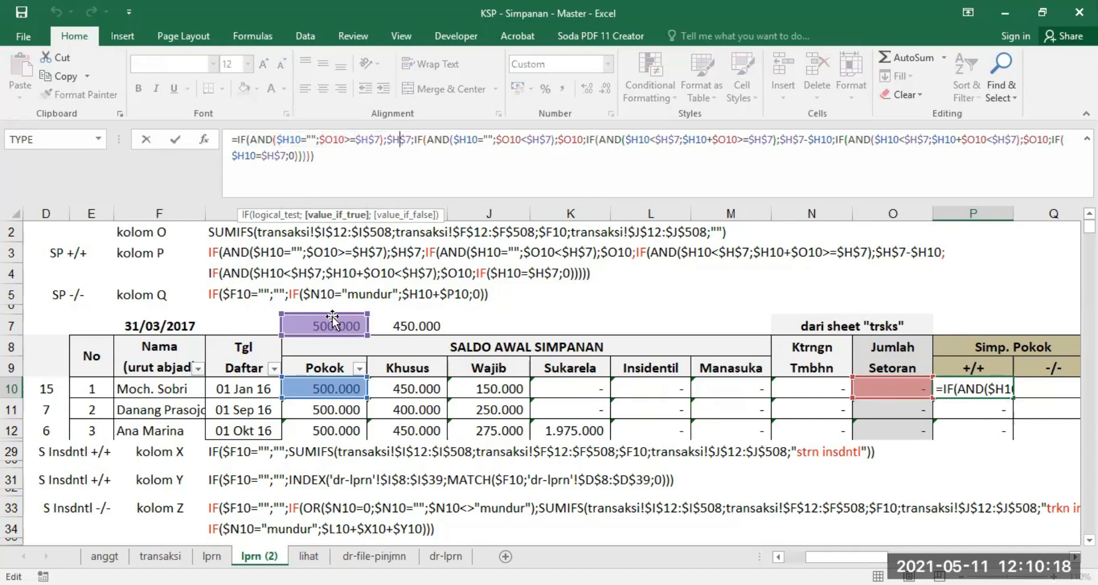
key("Escape")
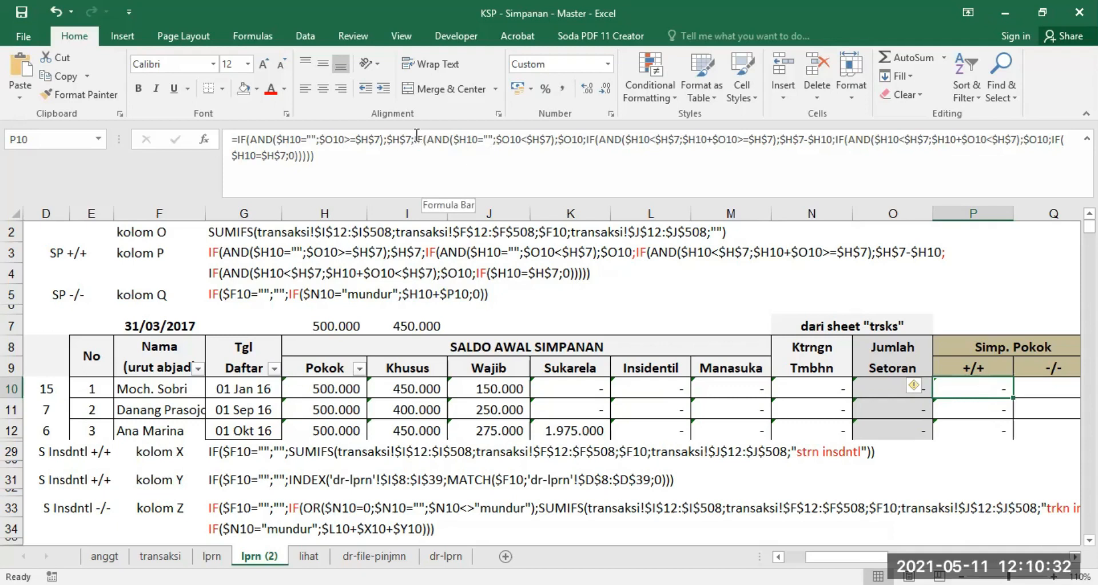
left_click_drag(415, 137, 555, 139)
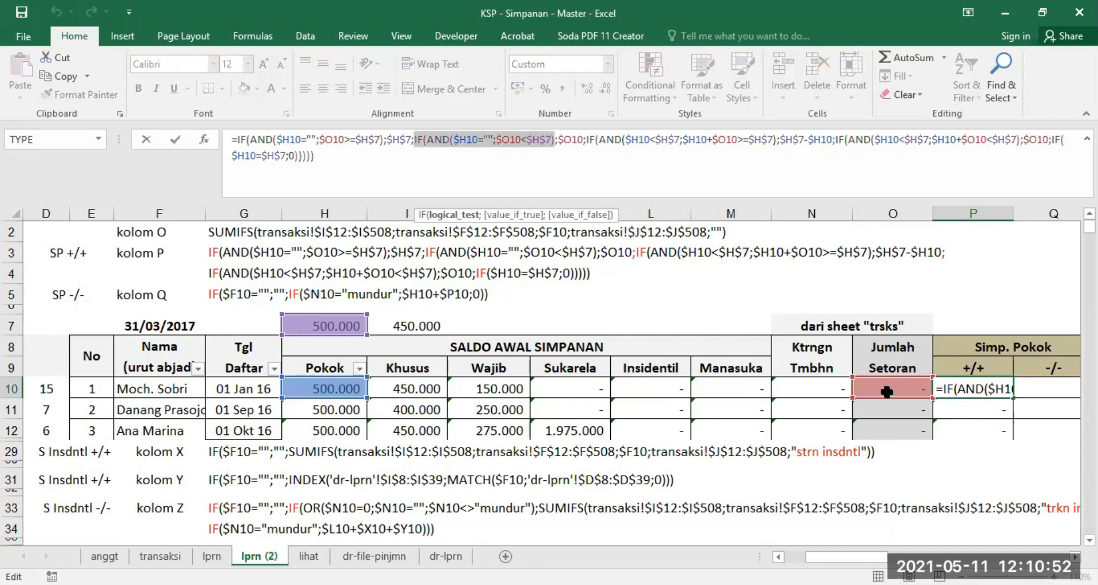
left_click(583, 159)
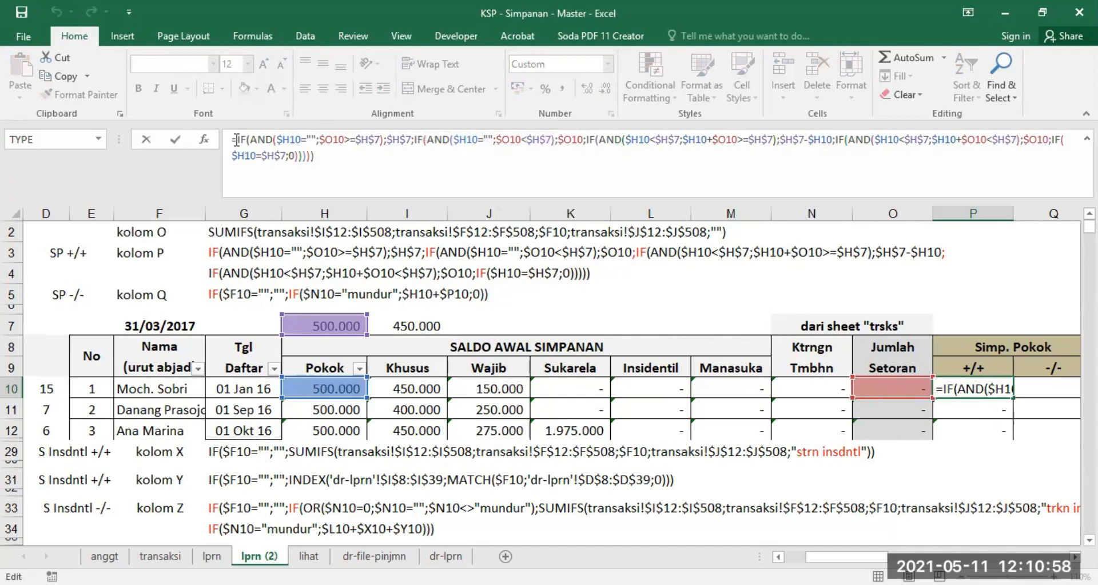
left_click_drag(236, 139, 586, 139)
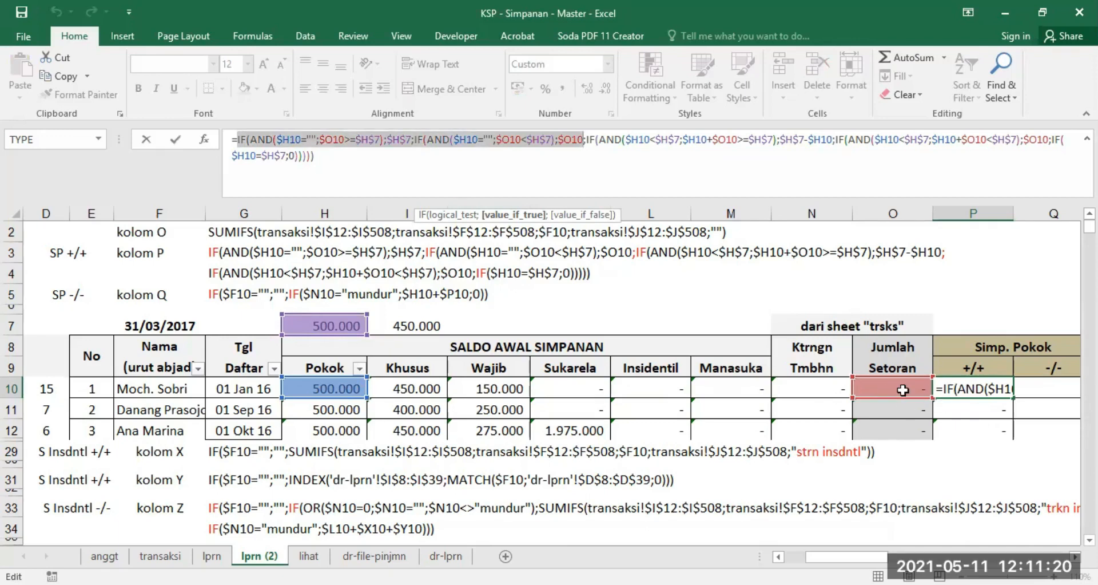
left_click(618, 162)
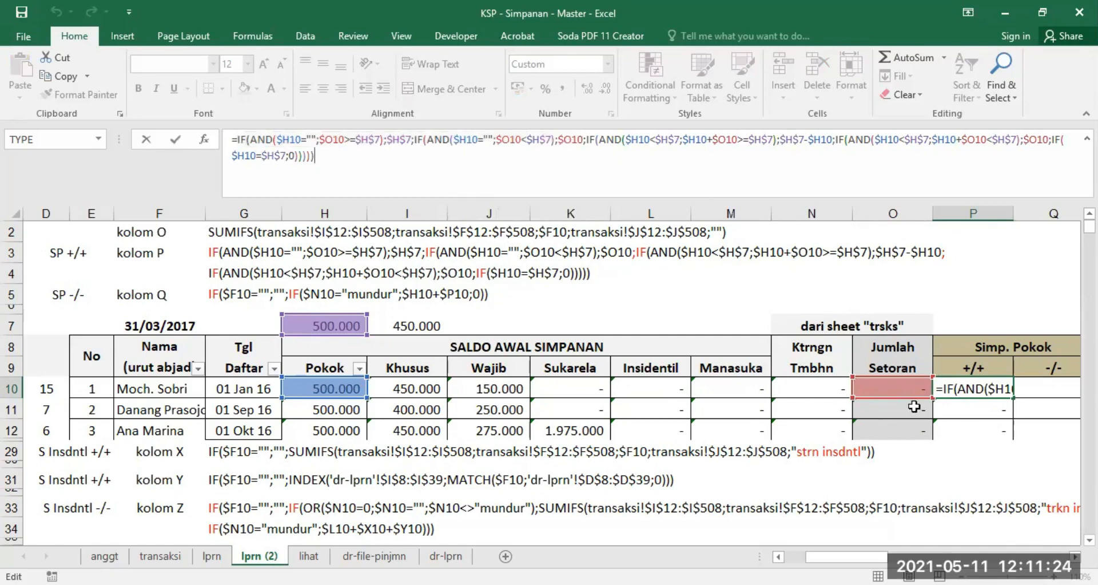
key("ctrl+Return")
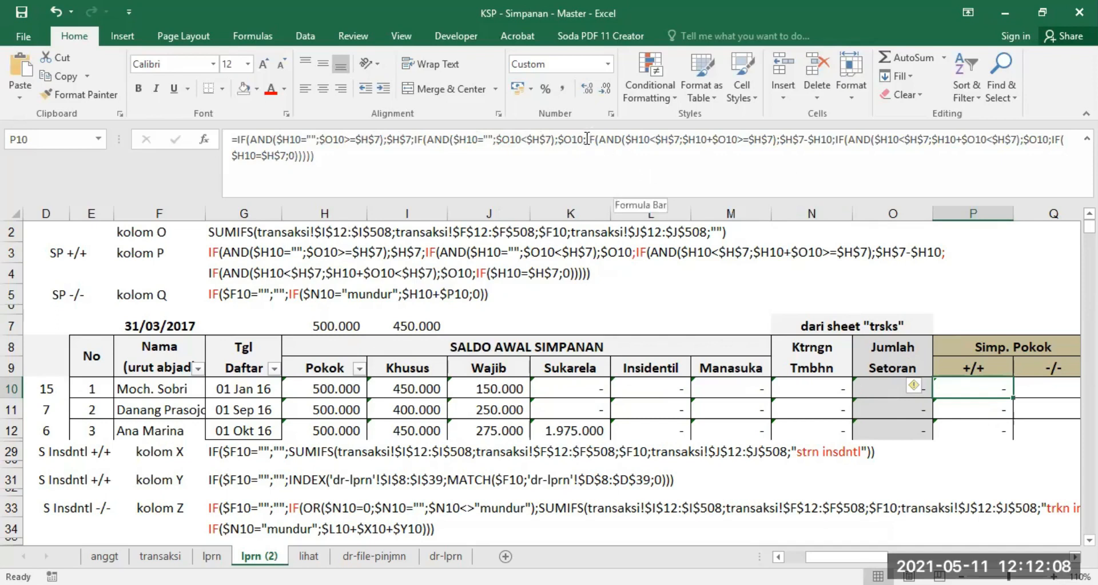
- Highlight the third clause of the P10 formula, IF(AND($H10<$H$7;$H10+$O10>=$H$7);$H$7-$H10, to examine its two conditions and result
left_click_drag(587, 139, 675, 139)
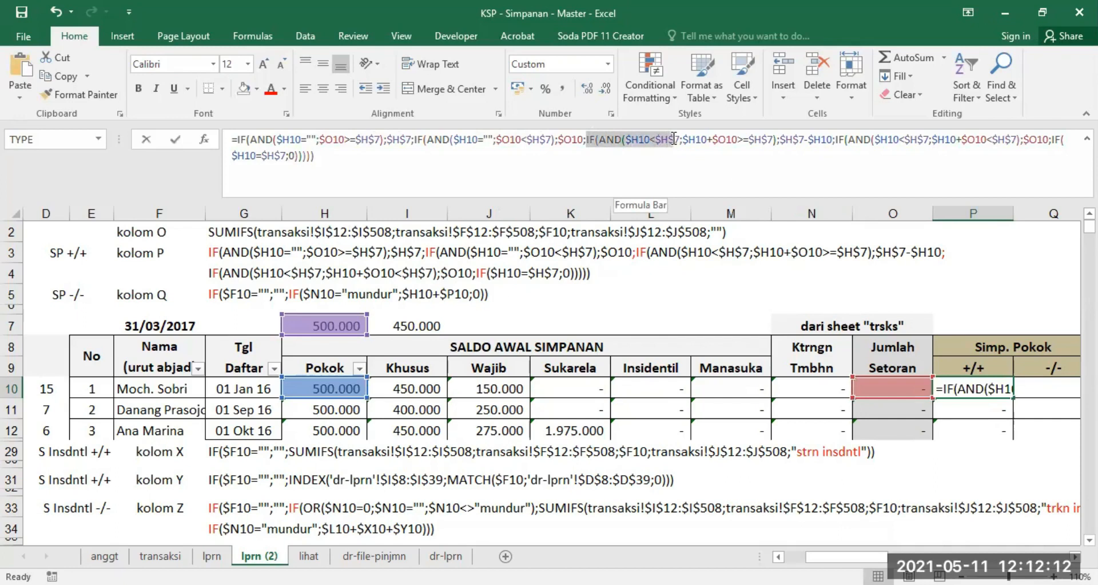
left_click_drag(675, 139, 706, 137)
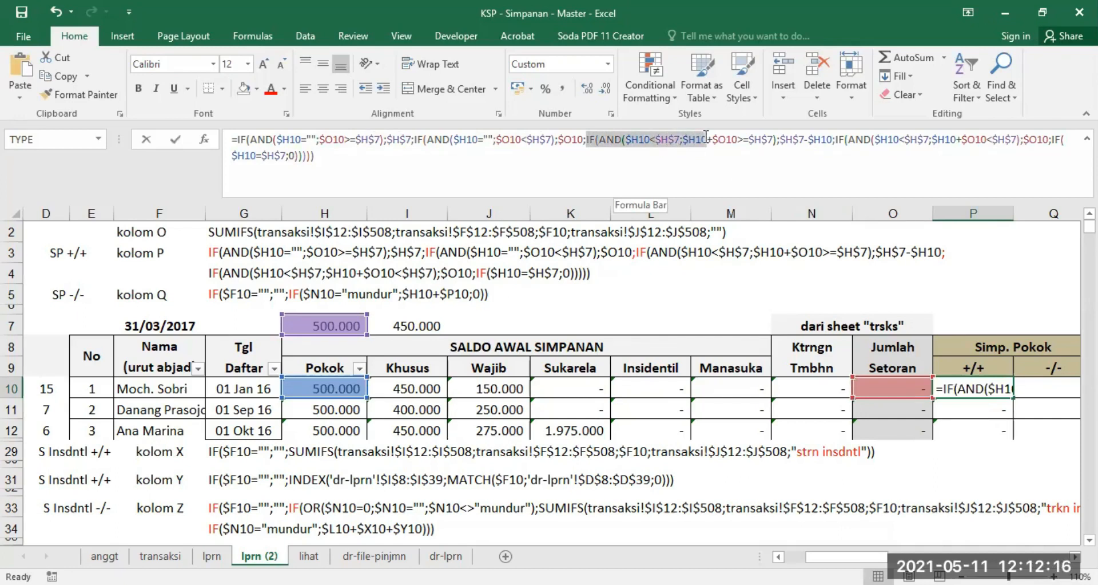
left_click_drag(707, 137, 747, 135)
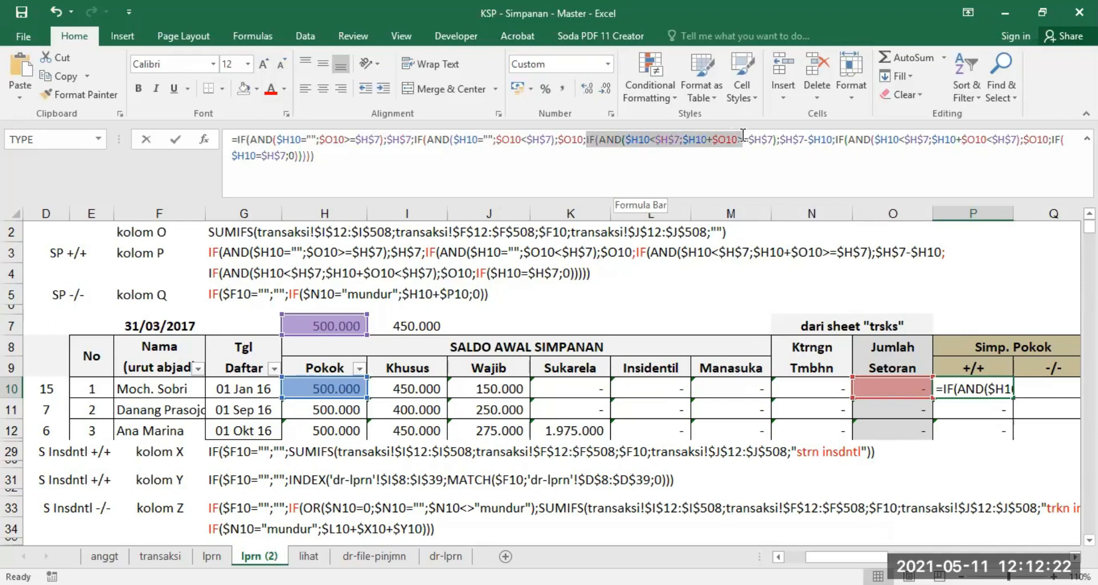
left_click_drag(743, 135, 744, 135)
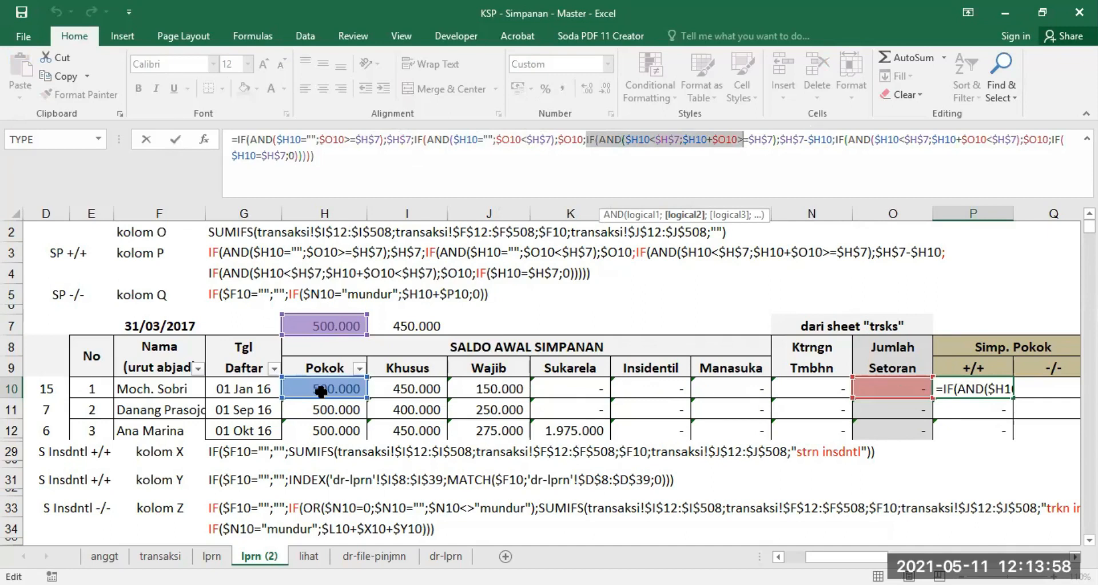
left_click(586, 139)
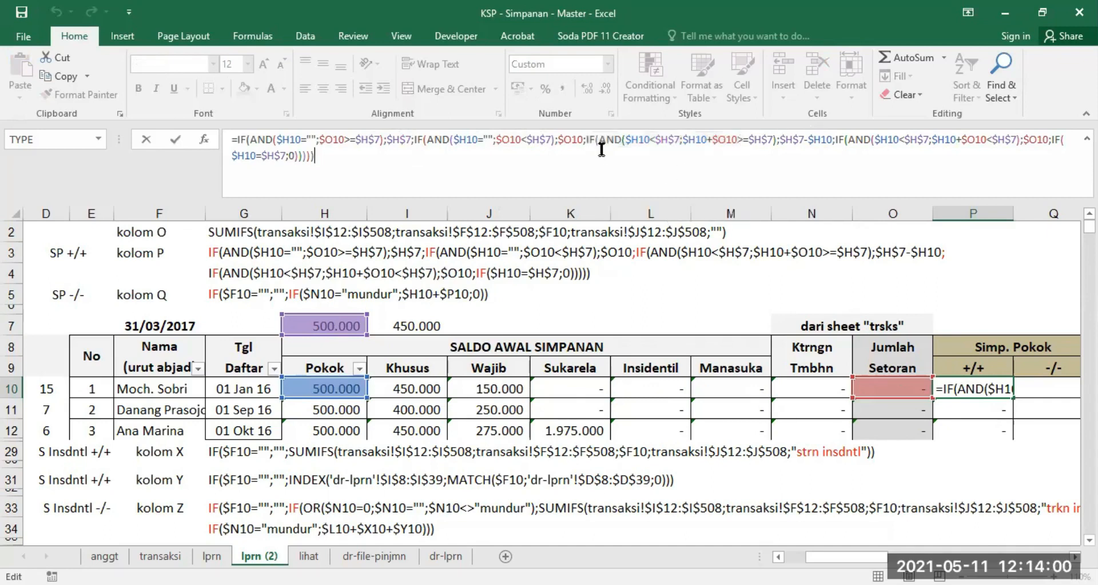
left_click_drag(587, 139, 835, 143)
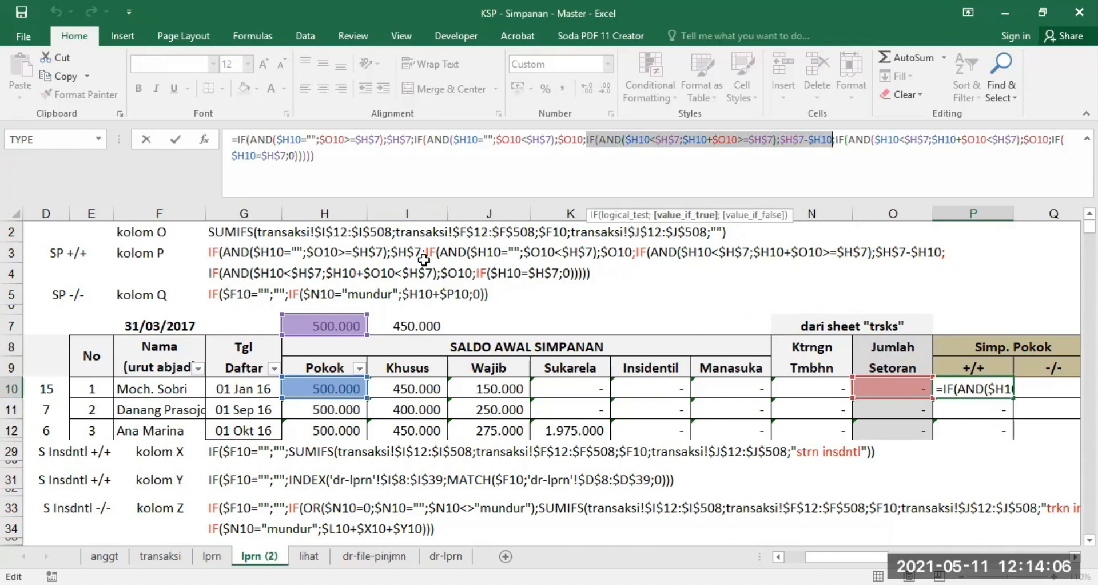
- Highlight the fourth clause of the P10 formula, IF(AND($H10<$H$7;$H10+$O10<$H$7);$O10, and check it against the deposit total formula in O10
left_click(214, 250)
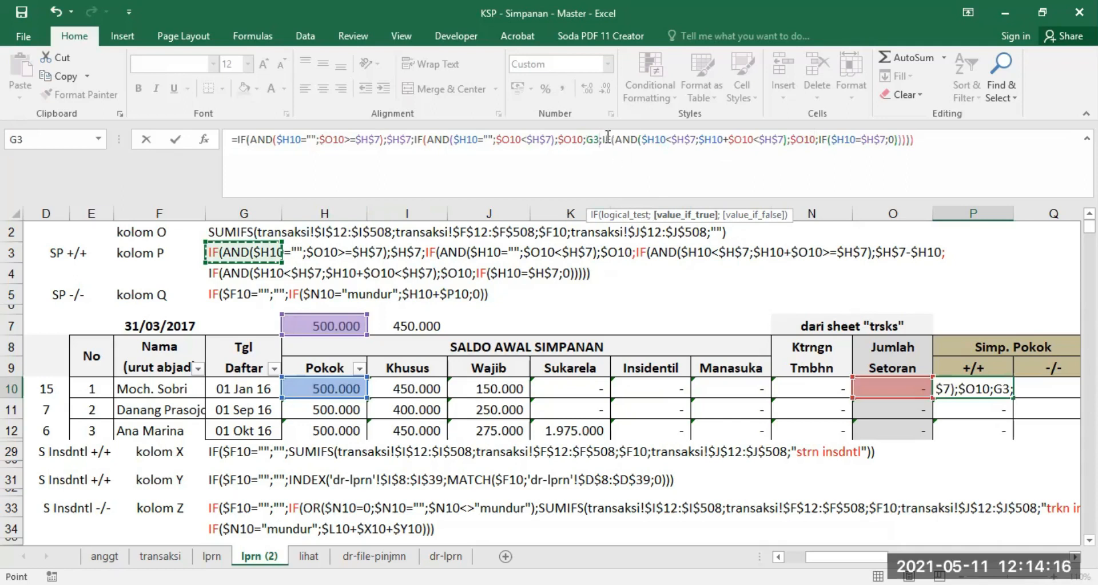
left_click_drag(603, 139, 817, 145)
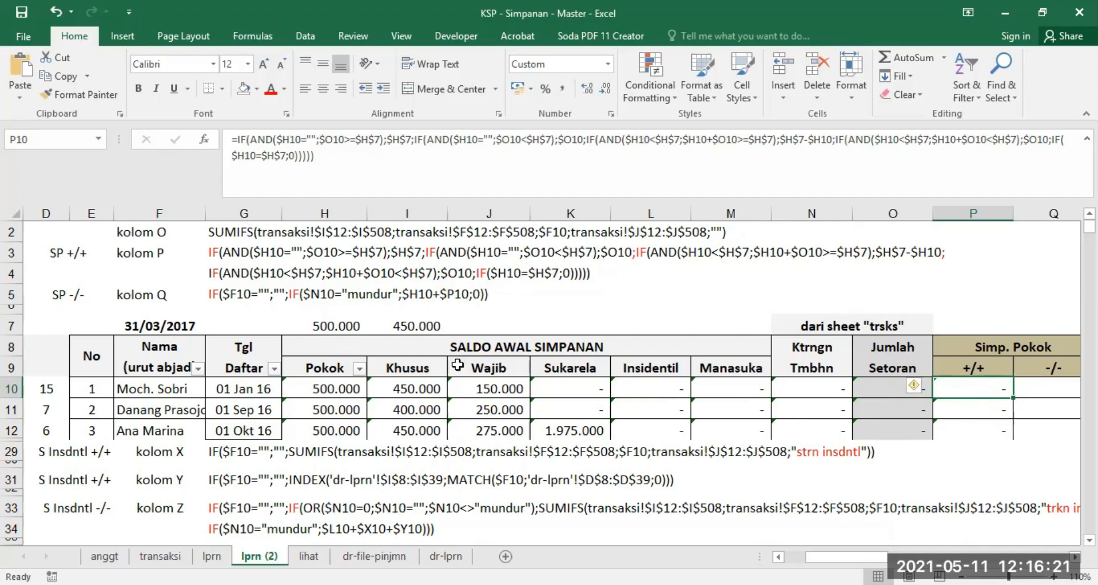
left_click(888, 387)
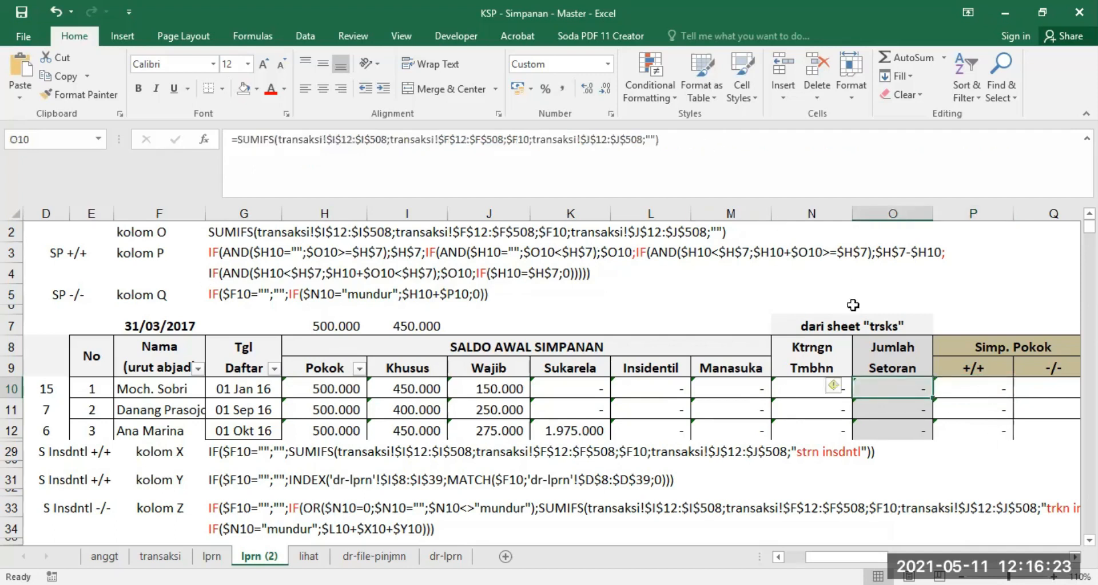
- Delete the five closing parentheses of the P10 formula and commit it, accepting the proposed correction
left_click(972, 384)
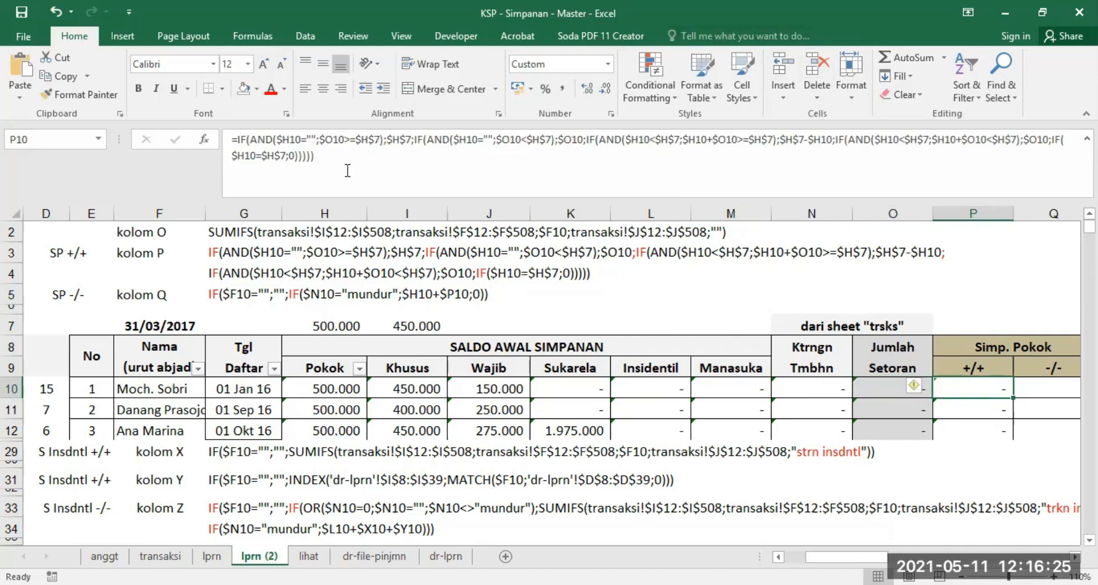
left_click(331, 155)
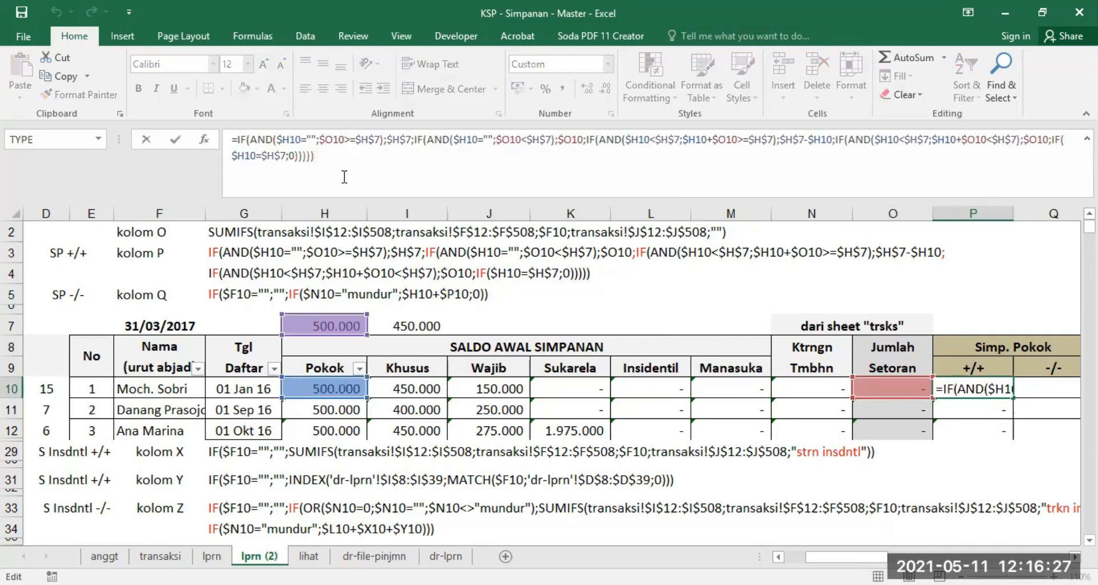
key("BackSpace")
key("BackSpace")
key("BackSpace")
key("BackSpace")
key("BackSpace")
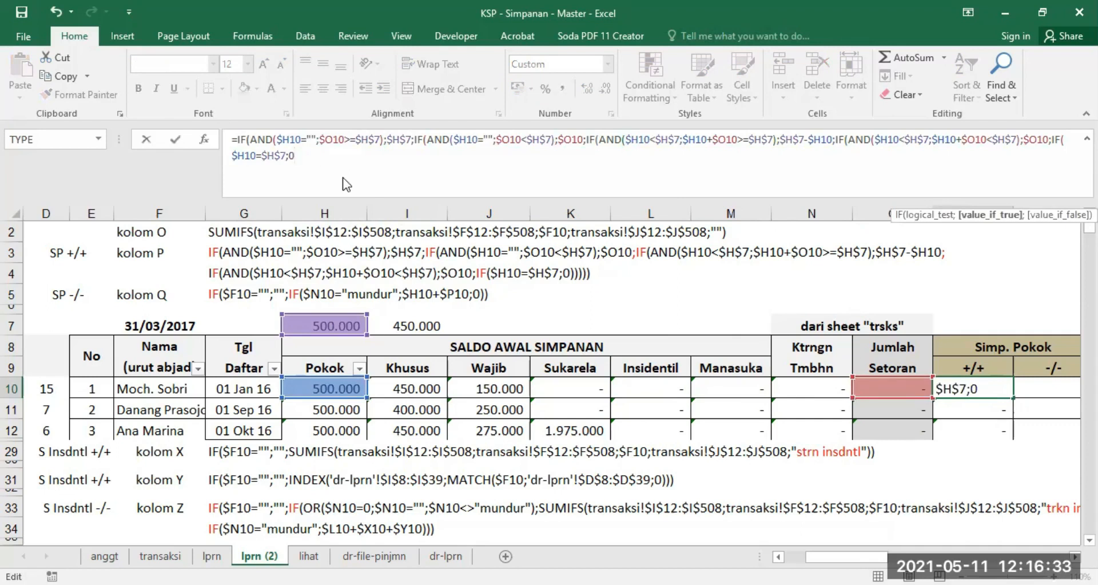
key("Return")
key("Return")
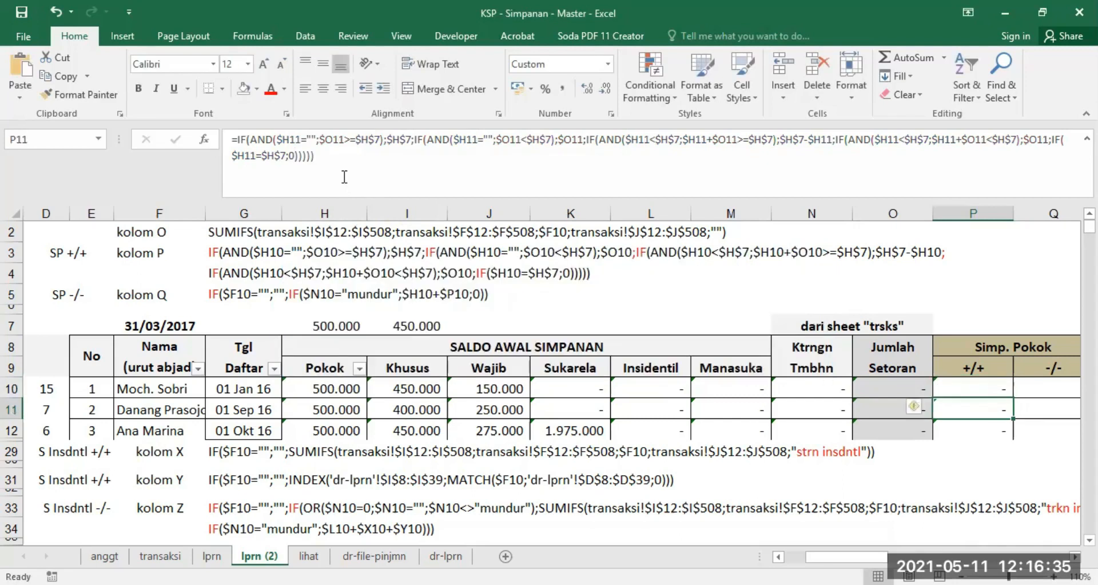
- Examine the Simp. Pokok withdrawal formula in Q10 alongside the formulas in P10 and O10
left_click(989, 384)
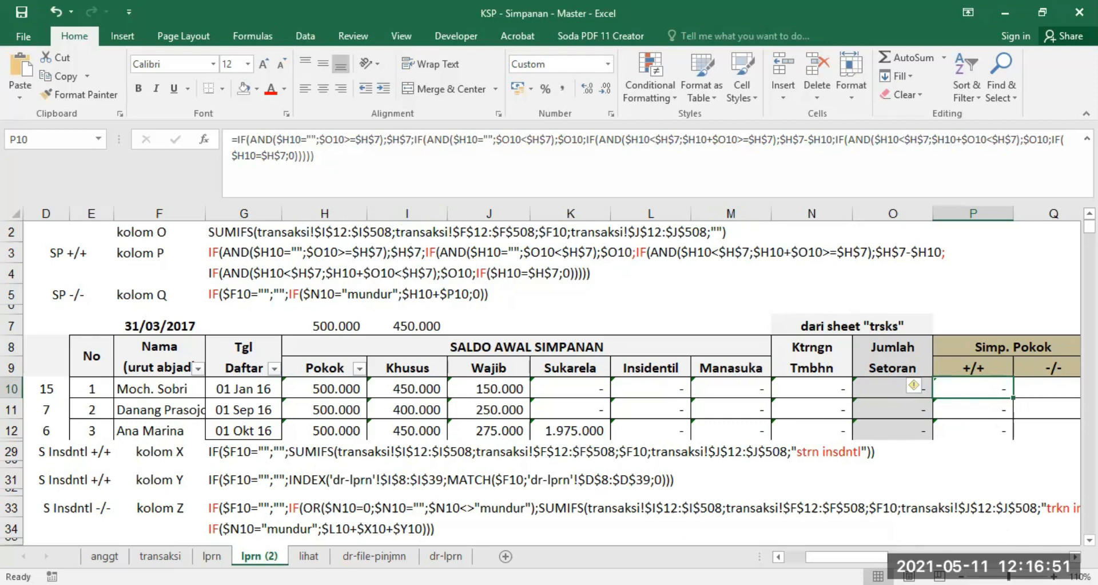
left_click(1075, 557)
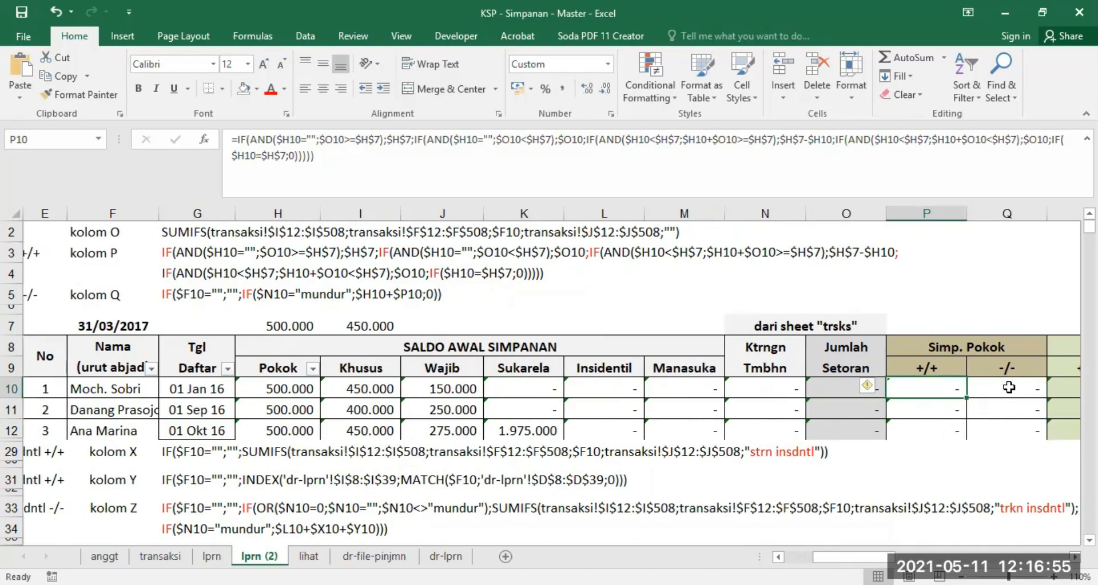
left_click(1009, 388)
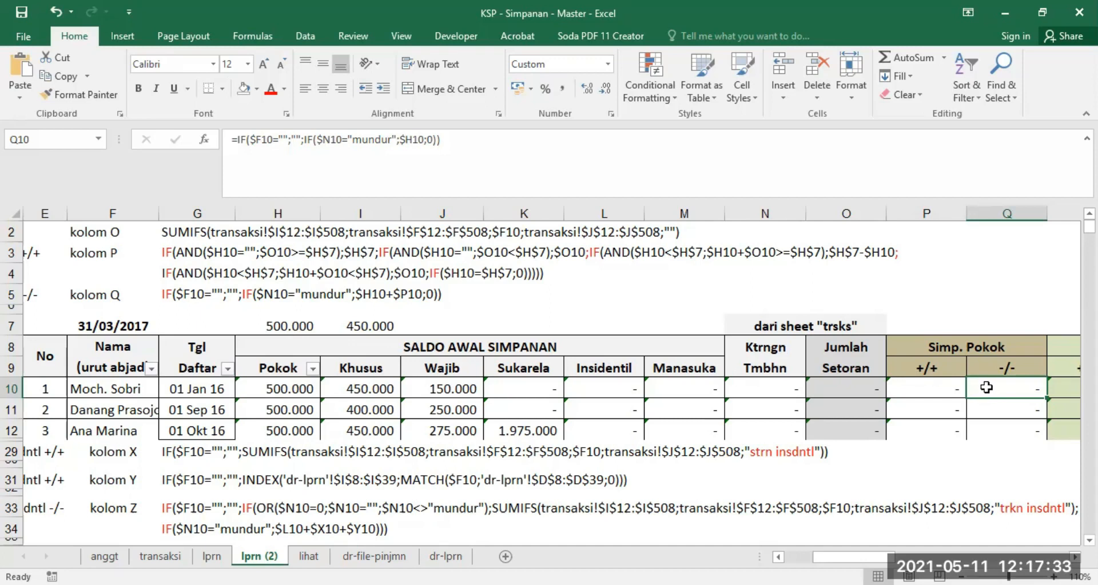
left_click(844, 393)
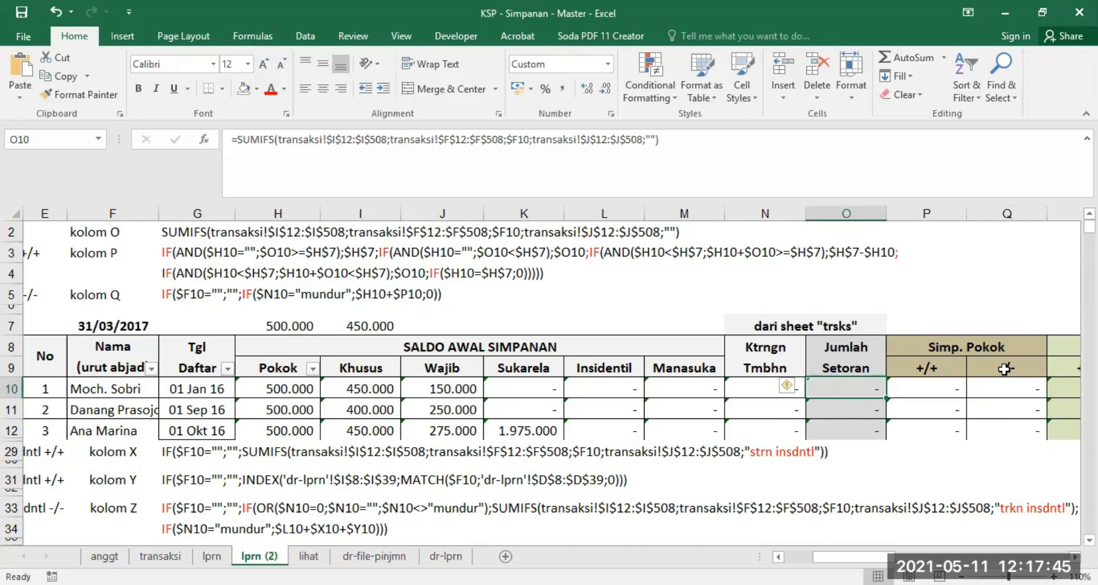
- Compare the remarks on transaksi with the blank-remark criterion in O10 and the "mundur" condition in Q10 on lprn (2)
left_click(161, 556)
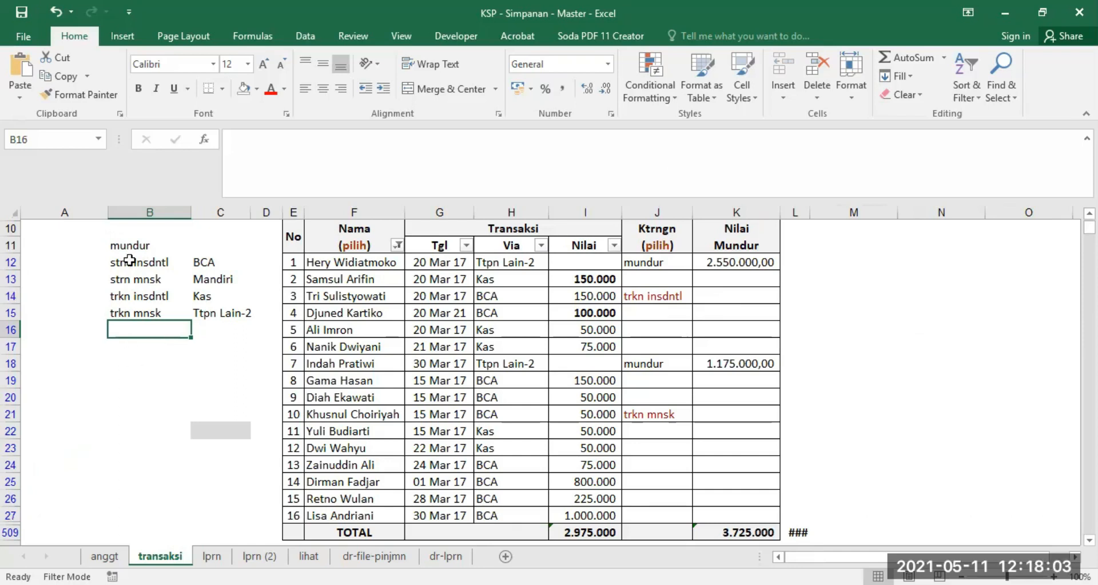
left_click(645, 328)
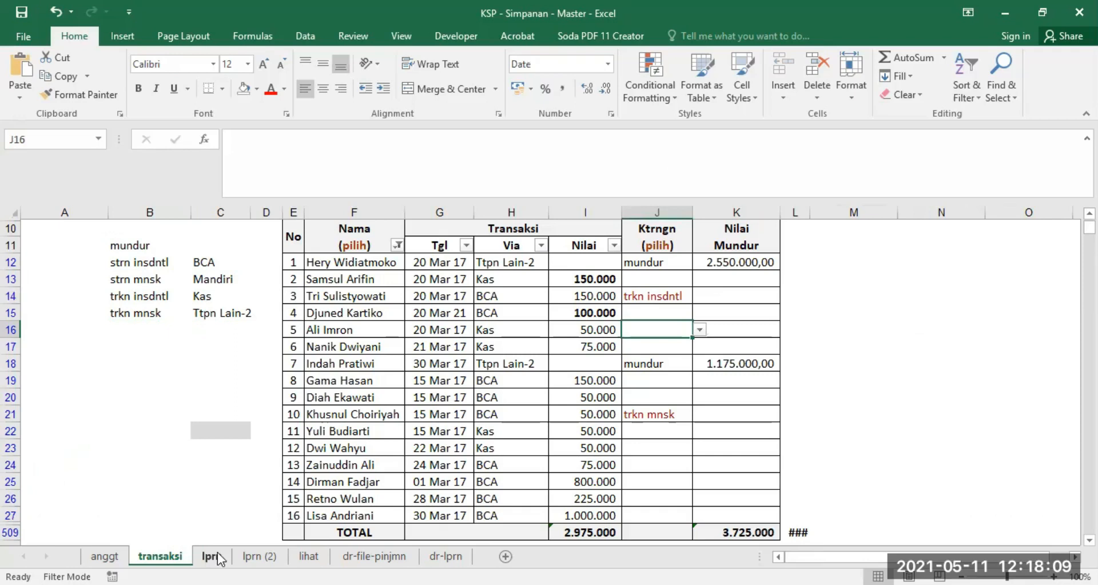
left_click(259, 555)
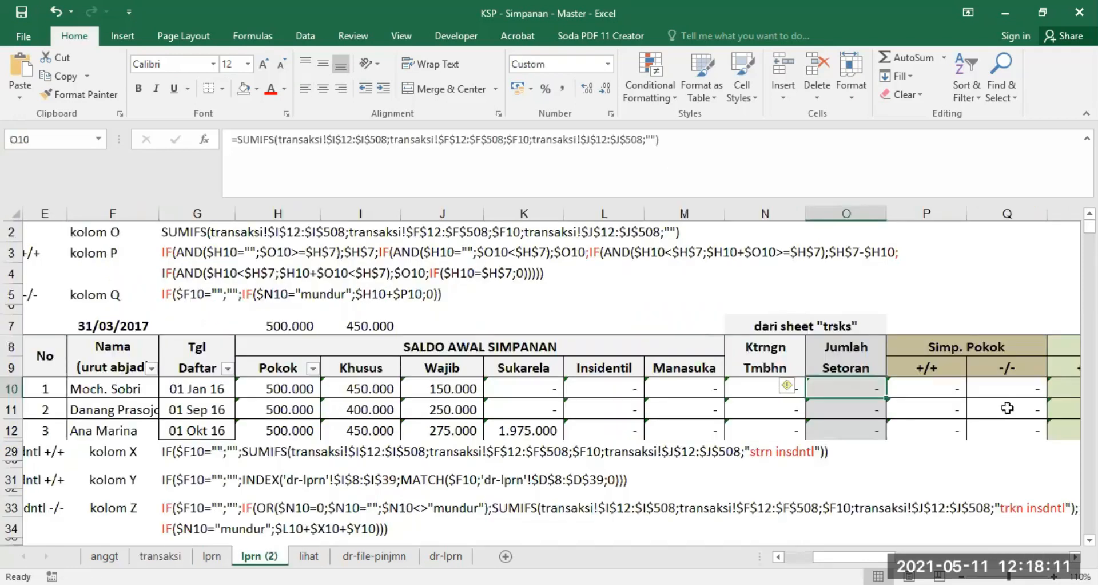
left_click(1008, 390)
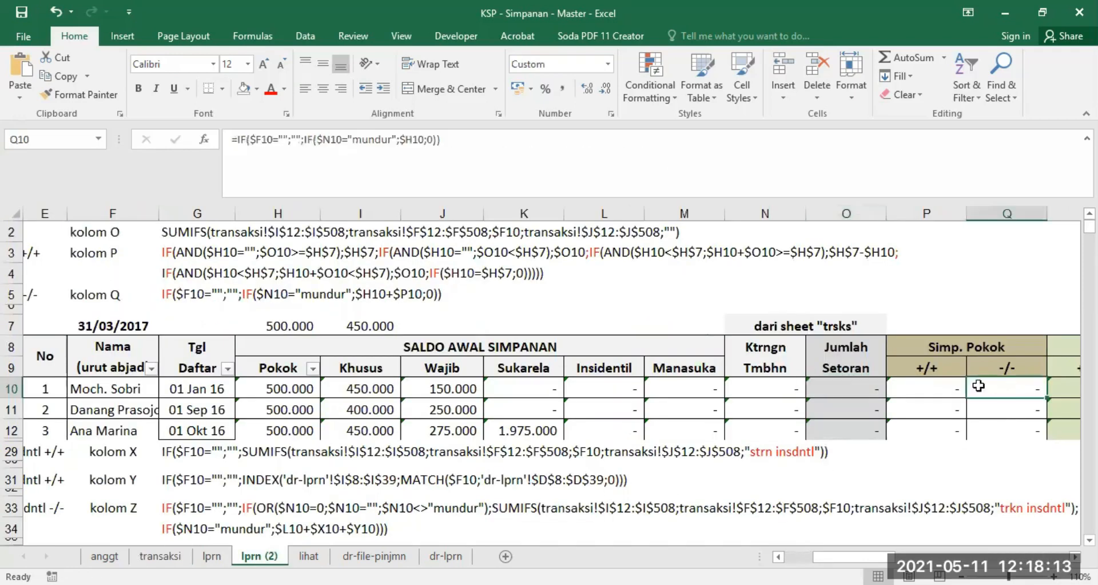
left_click(840, 392)
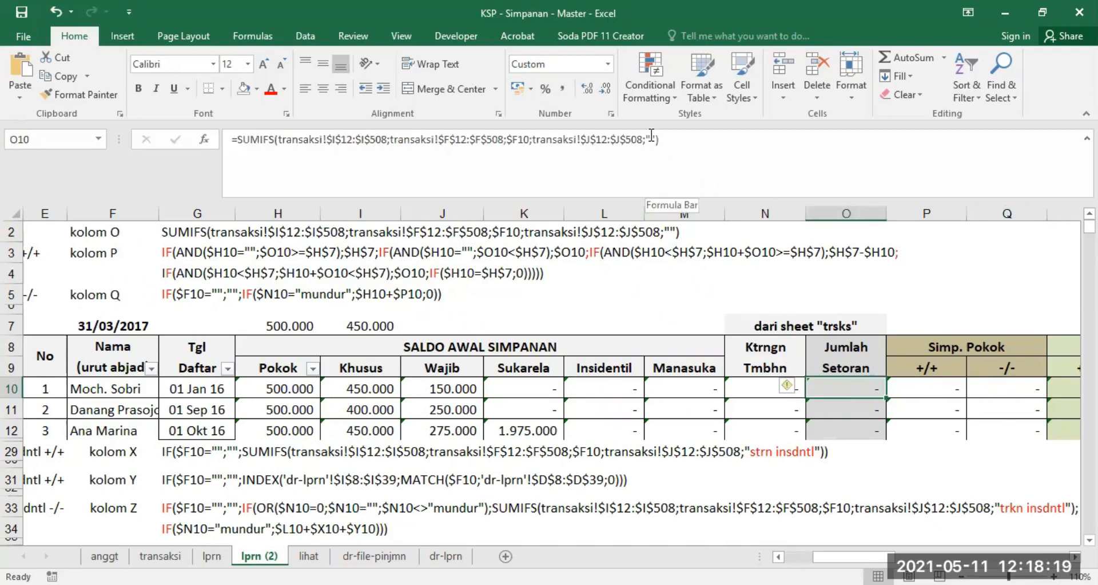
left_click(161, 556)
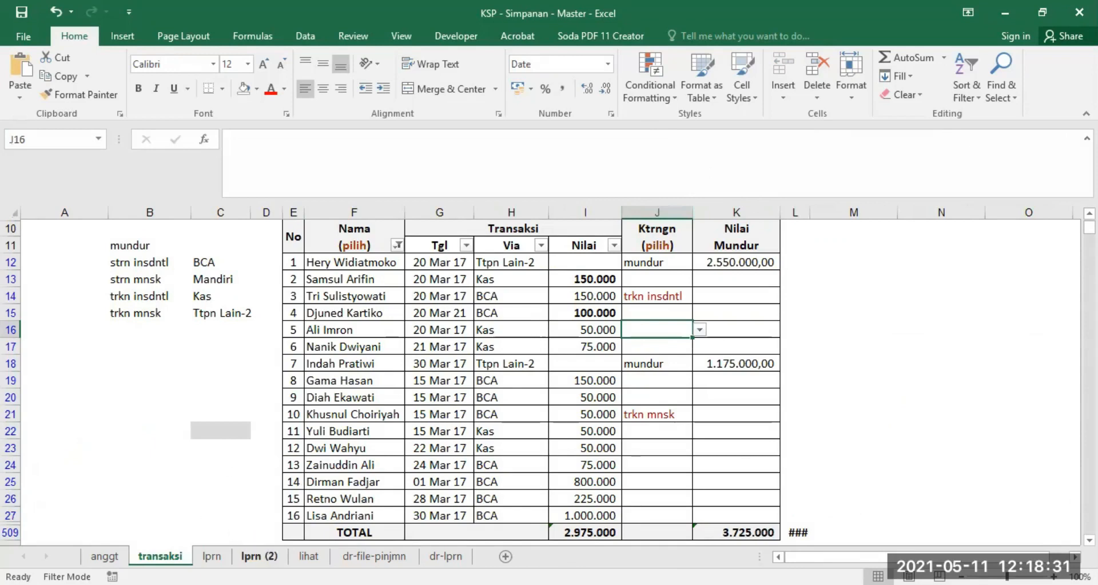
left_click(259, 556)
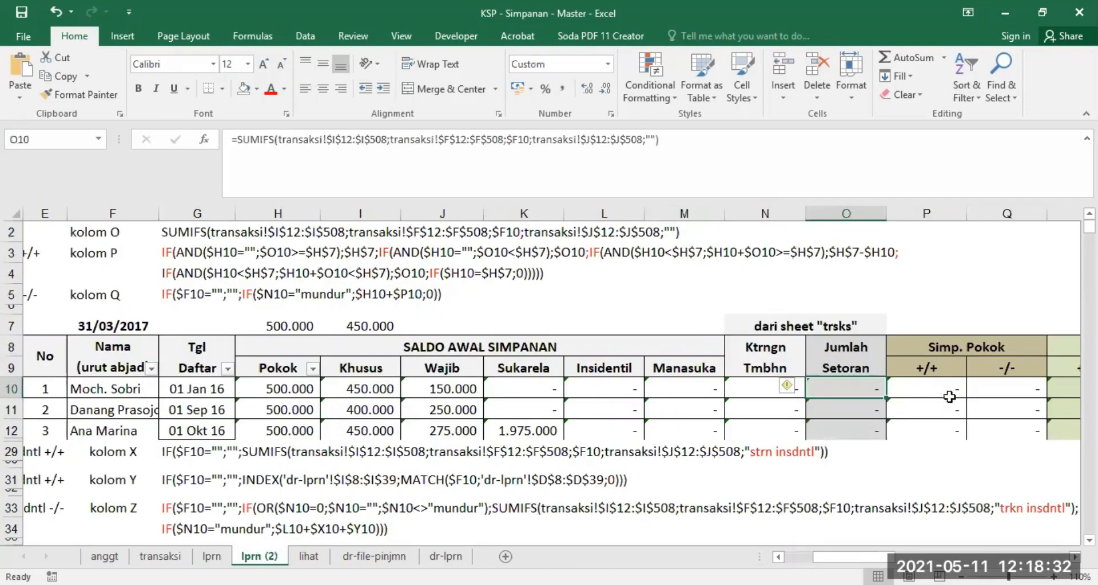
left_click(1011, 385)
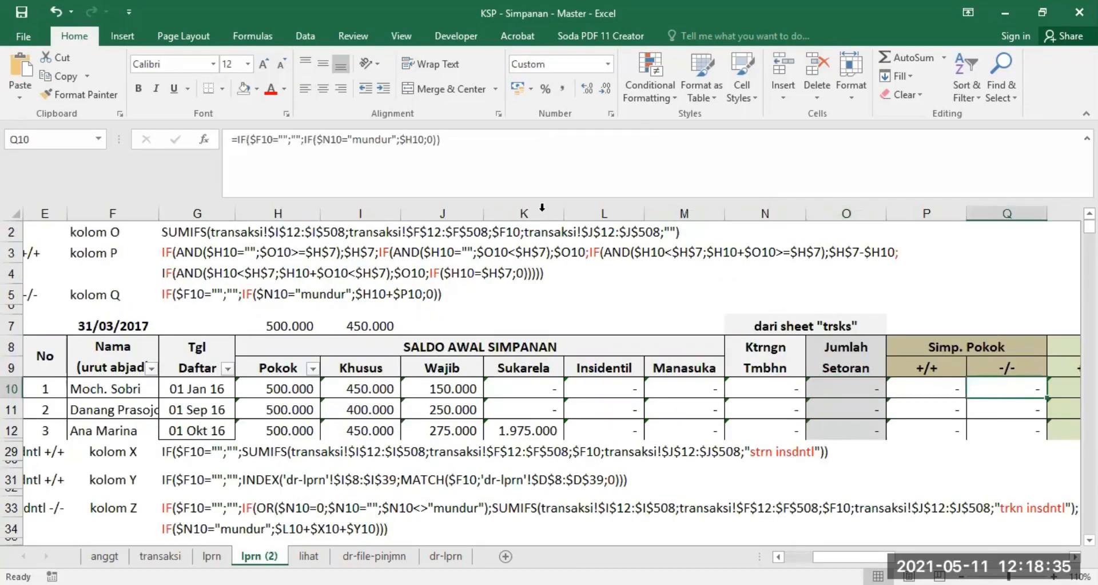
left_click(826, 388)
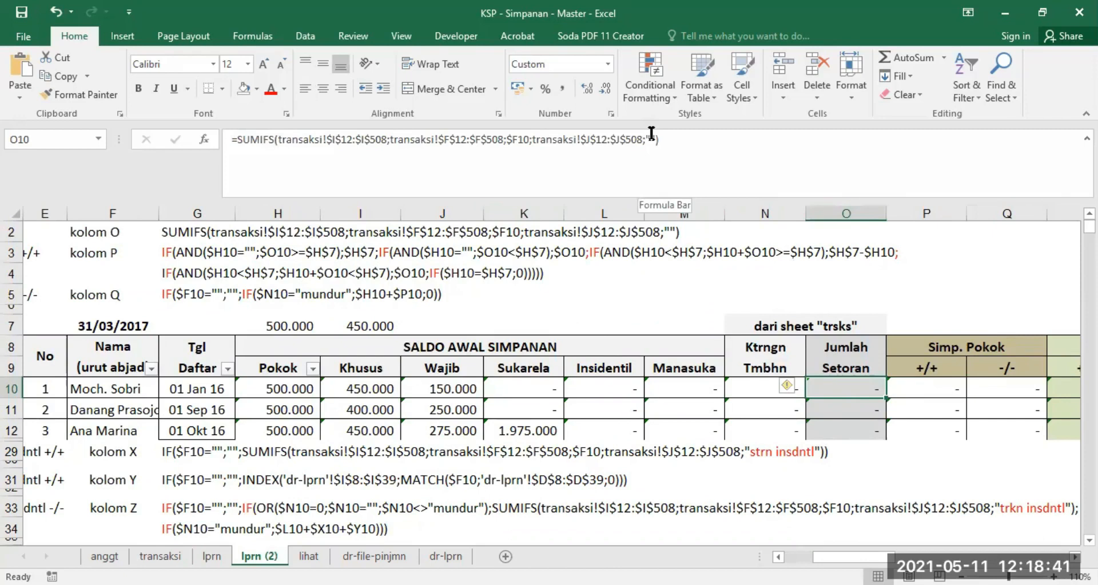
- Add +$P10 after $H10 in the Simp. Pokok withdrawal formula in Q10
left_click(1009, 389)
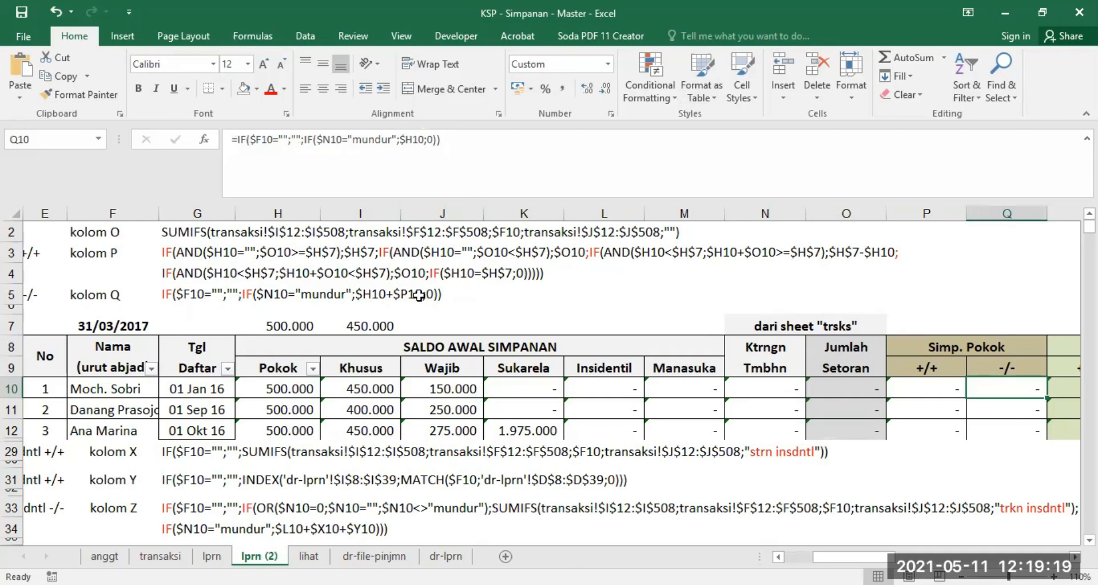
left_click(426, 138)
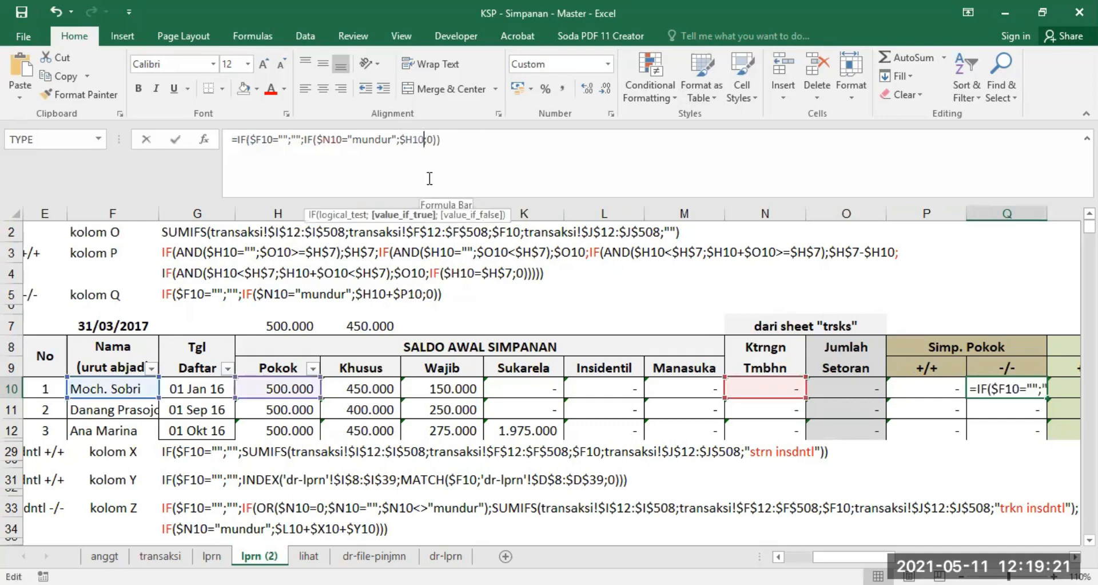
type("+$P10")
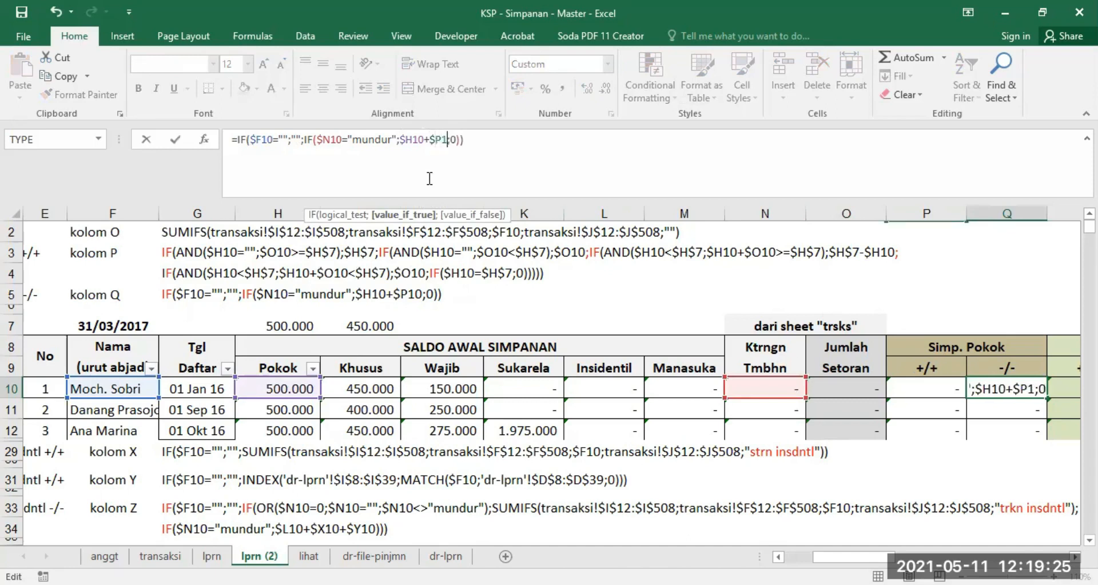
key("Return")
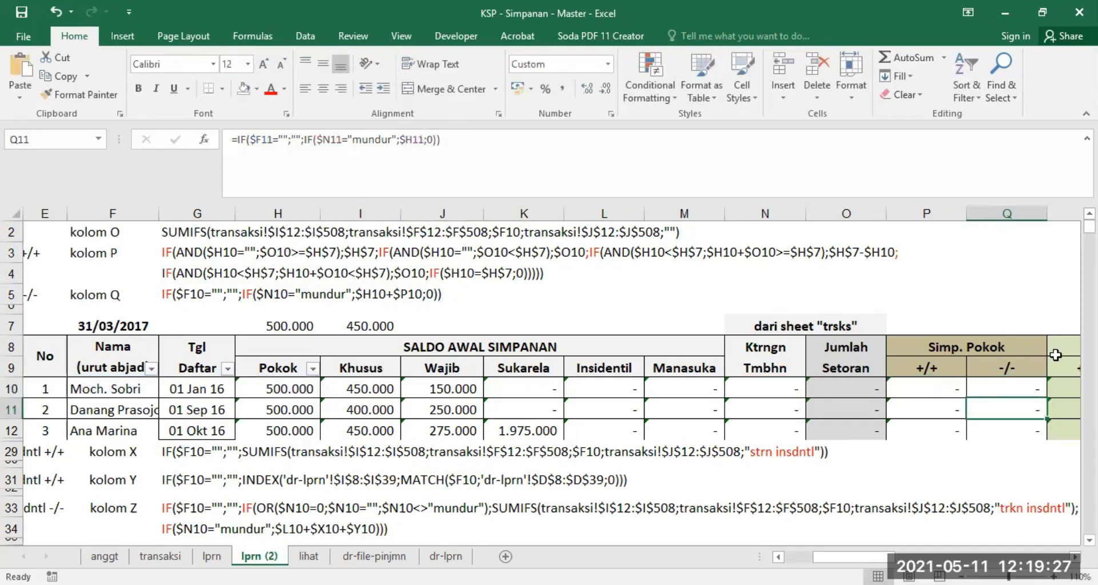
left_click(1009, 383)
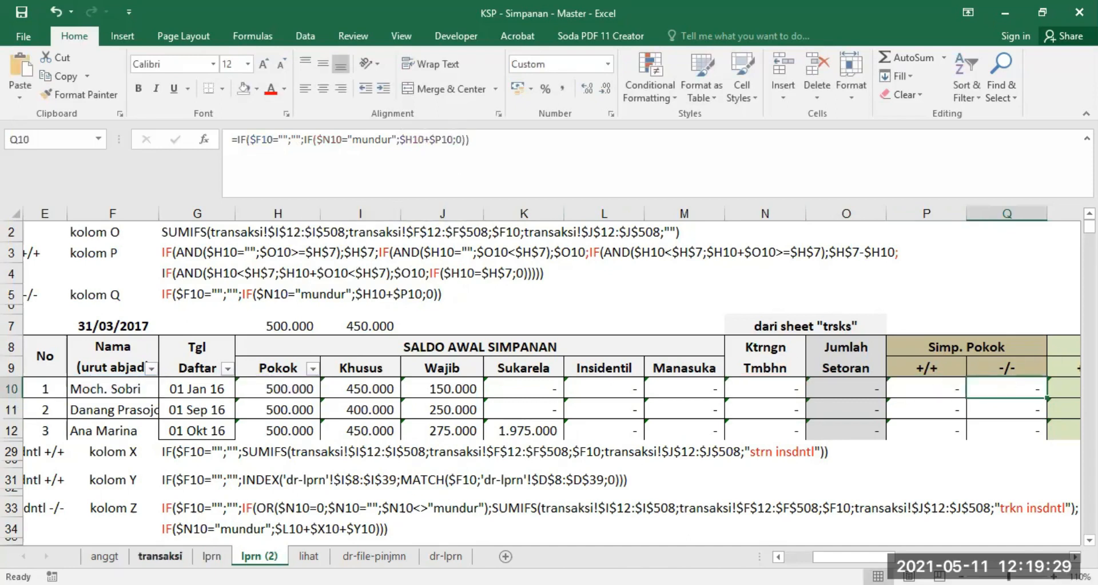
- Compare the remarks on the transaksi sheet with the lookup formula in N10 and the "mundur" condition in Q10 on lprn (2)
left_click(161, 555)
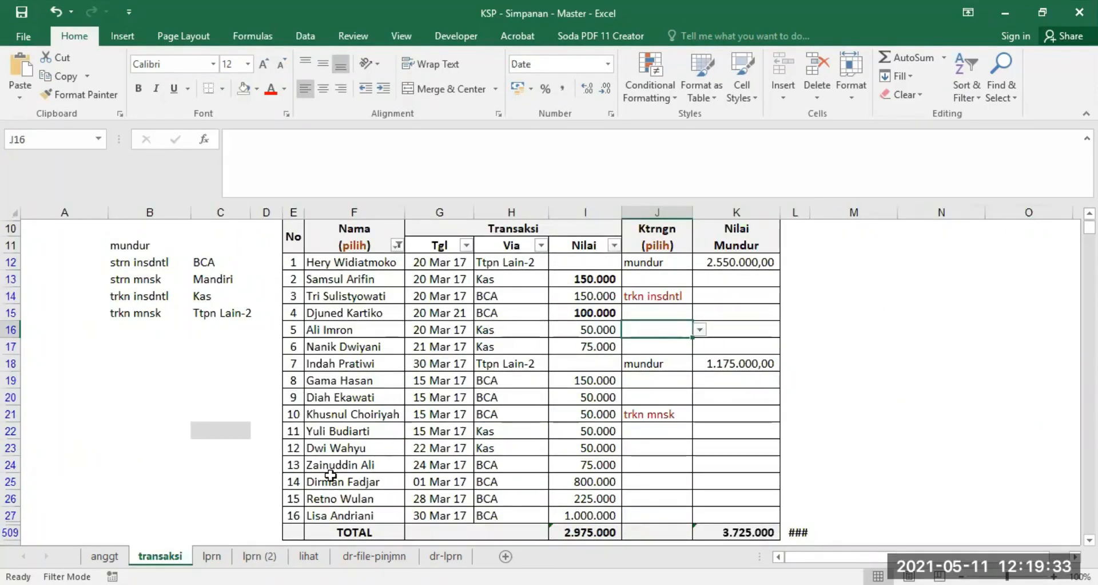
left_click(252, 557)
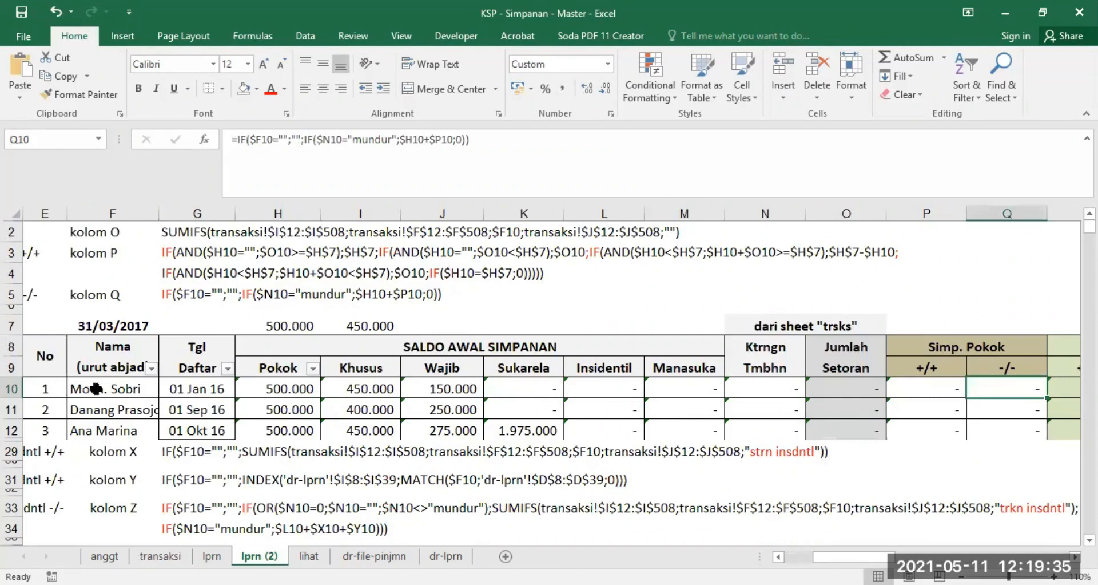
left_click(765, 389)
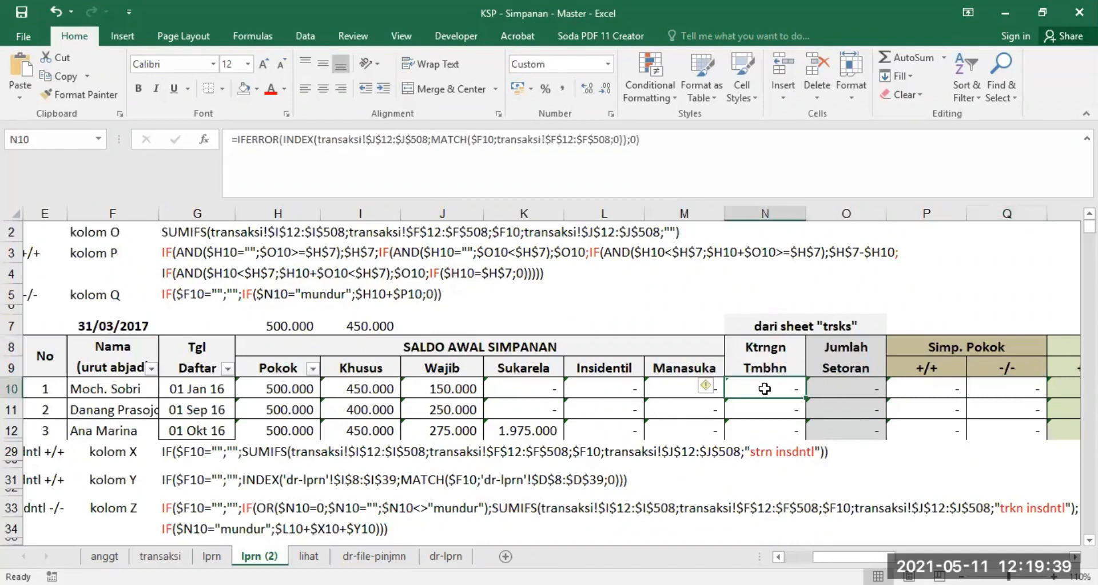
left_click(1008, 388)
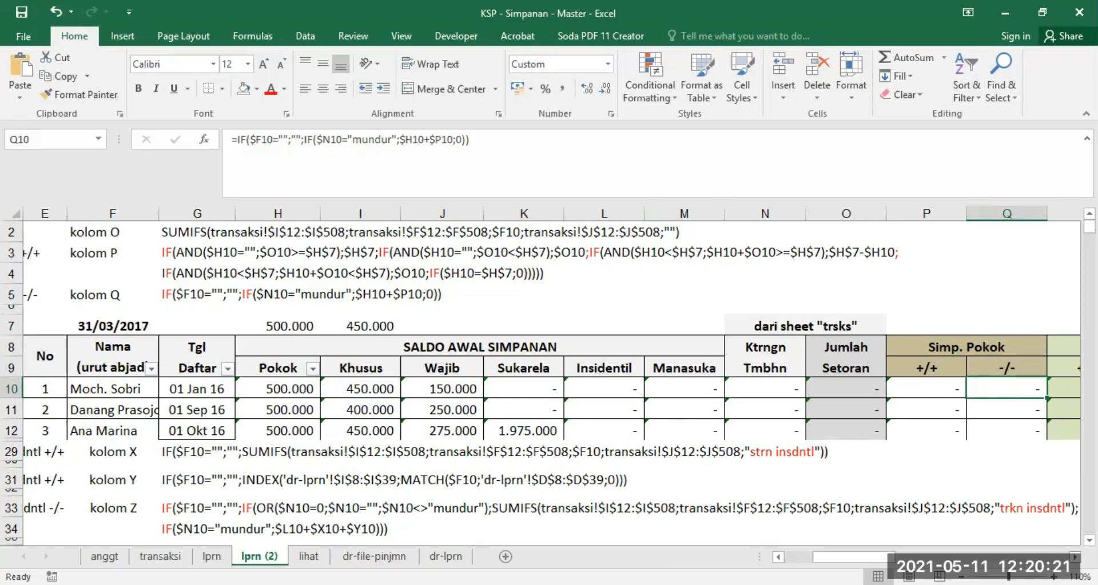
- Hide the Simp. Pokok columns P and Q
scroll(551, 377, "right", 1)
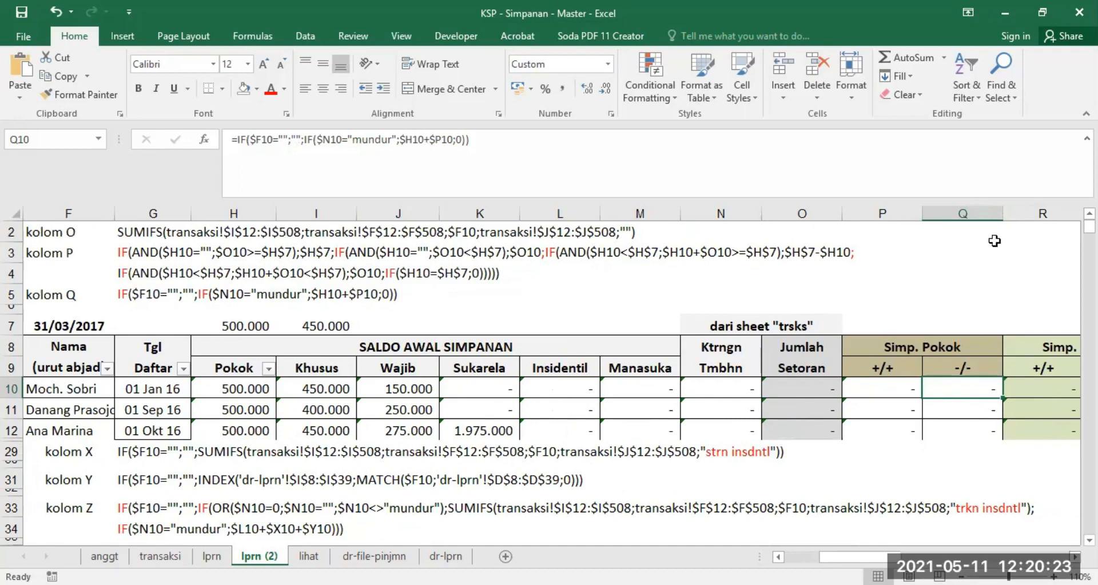
left_click_drag(870, 212, 945, 207)
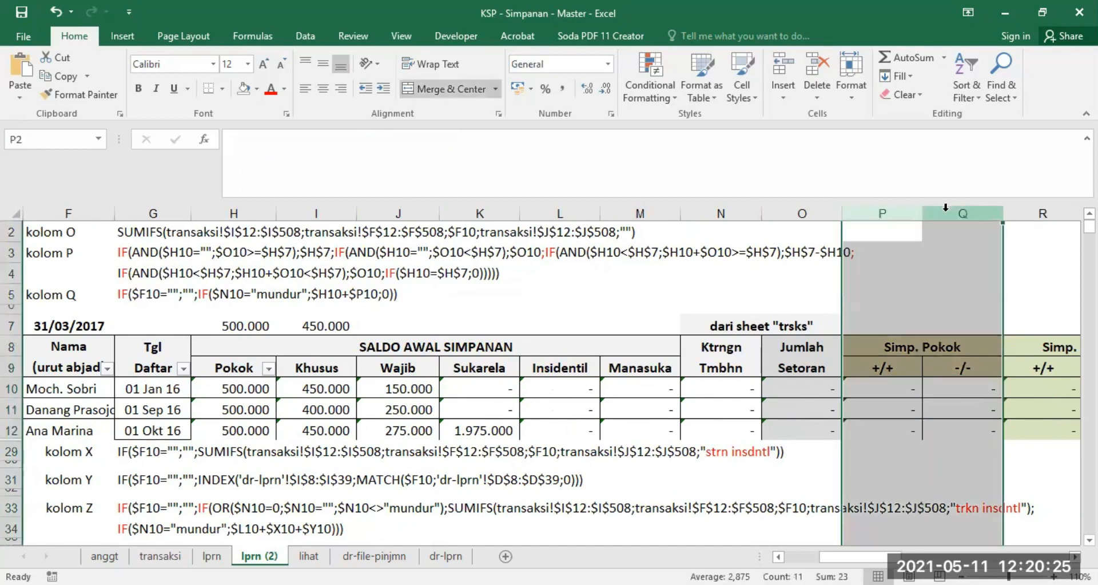
right_click(901, 210)
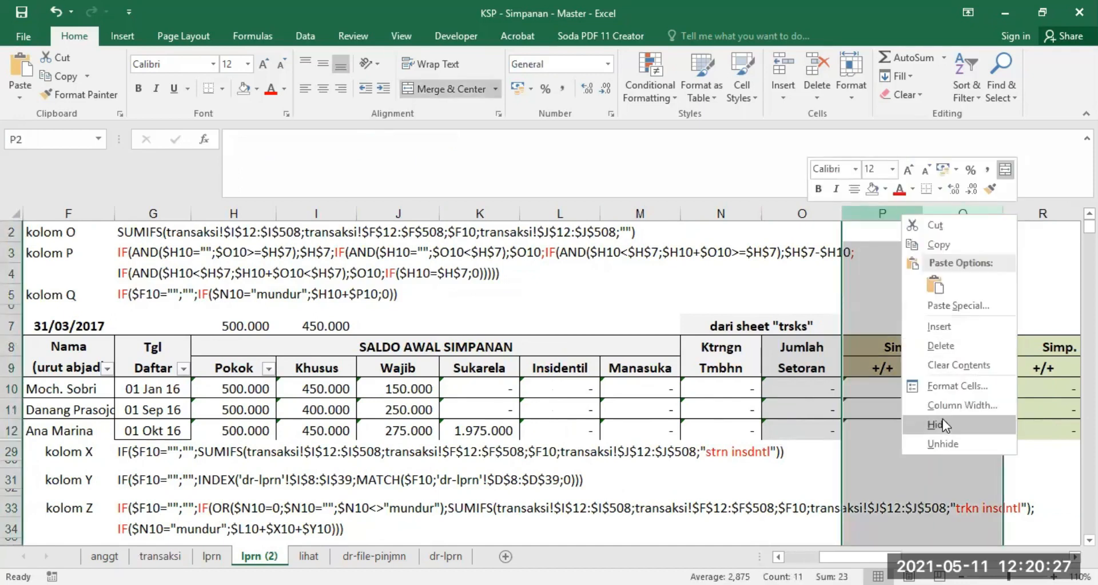
left_click(943, 417)
left_click(909, 256)
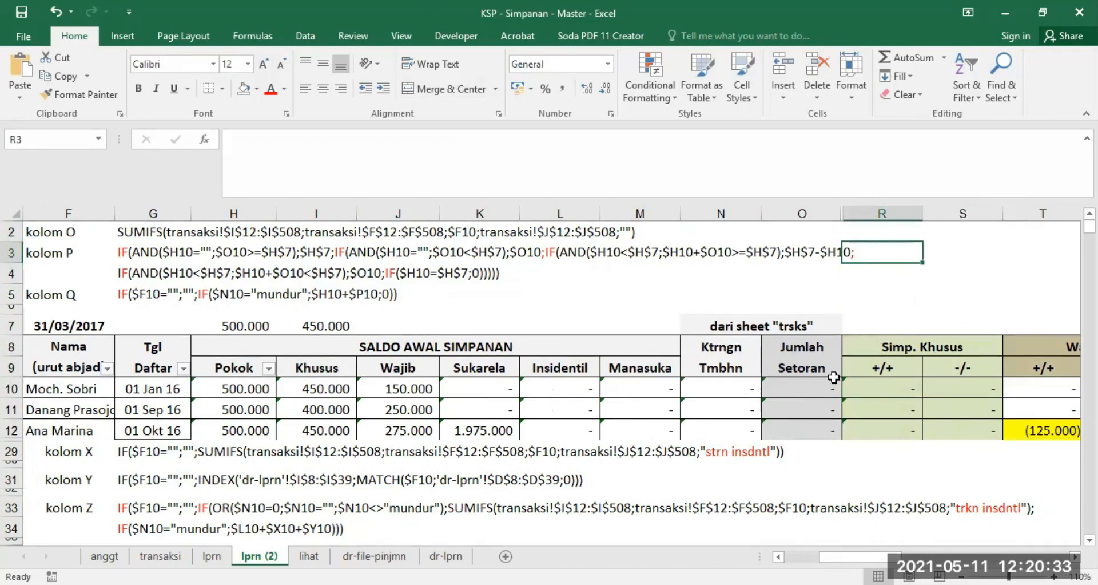
- Unhide the rows between 12 and 29 to expose the reference formulas for kolom R, S and T
left_click(779, 557)
left_click_drag(11, 432, 11, 451)
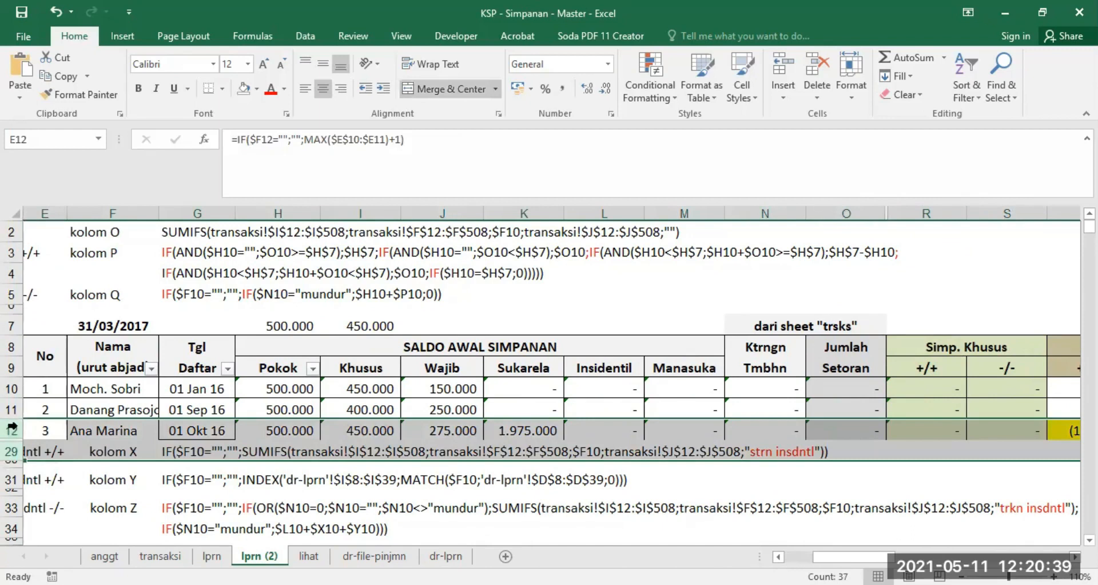
right_click(12, 430)
left_click(61, 414)
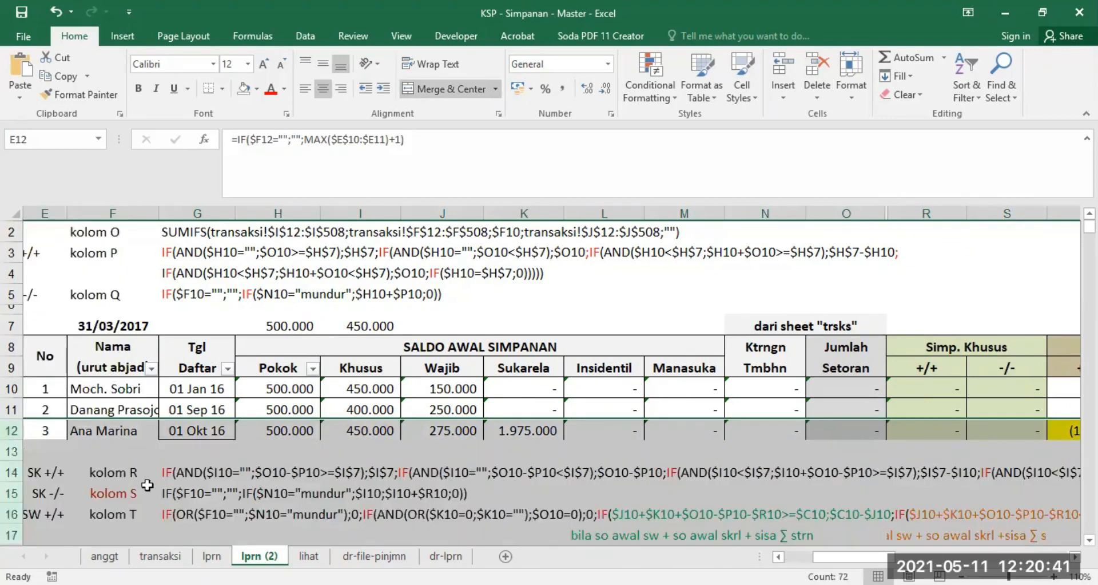
left_click(150, 491)
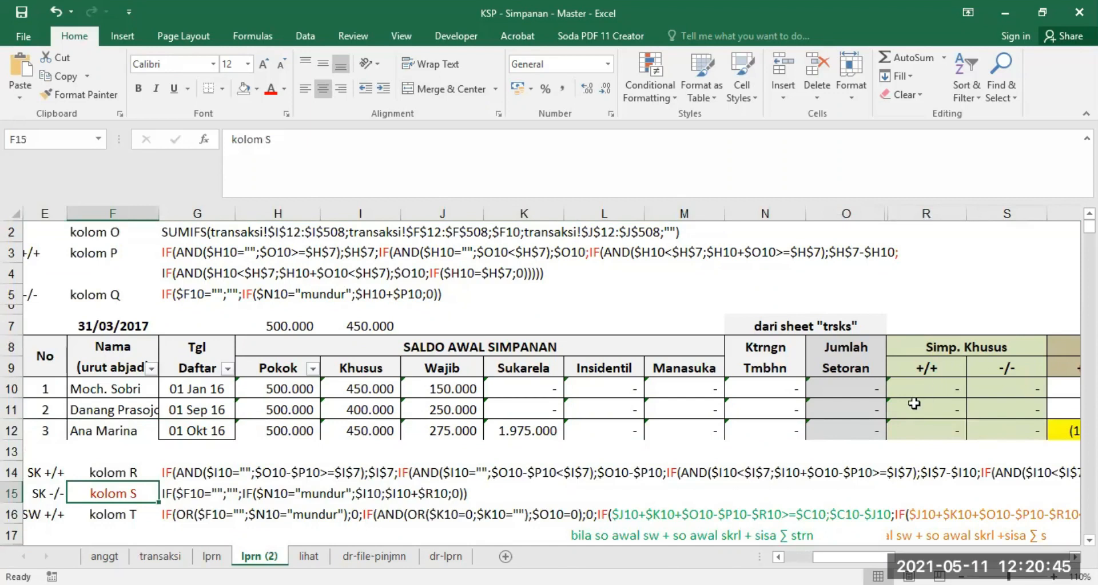
- Examine the Simpanan Khusus limit in I7 and the Pokok and Khusus opening balance headings
left_click(370, 323)
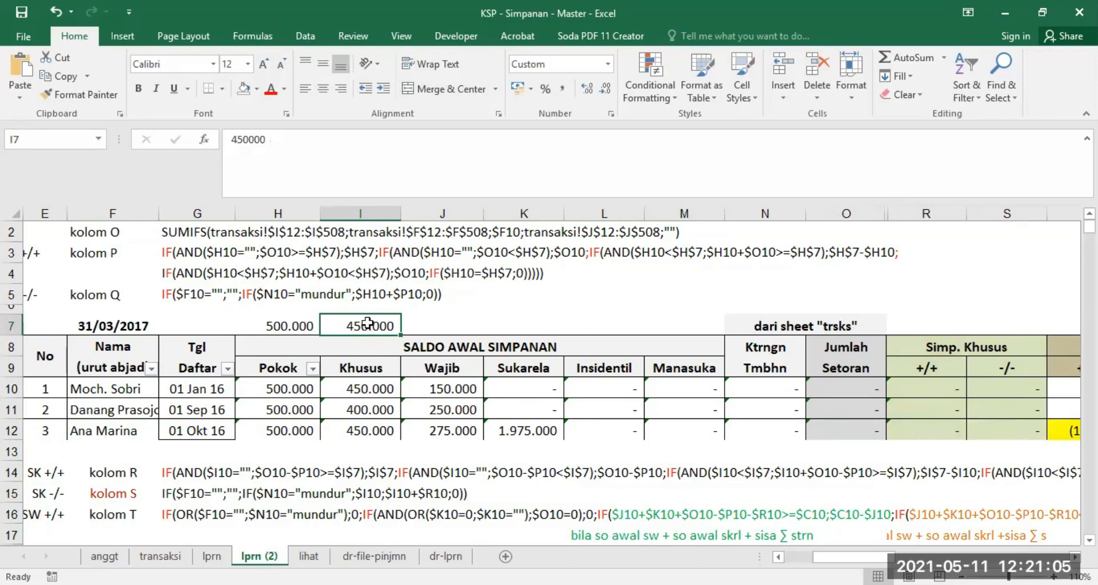
left_click(276, 366)
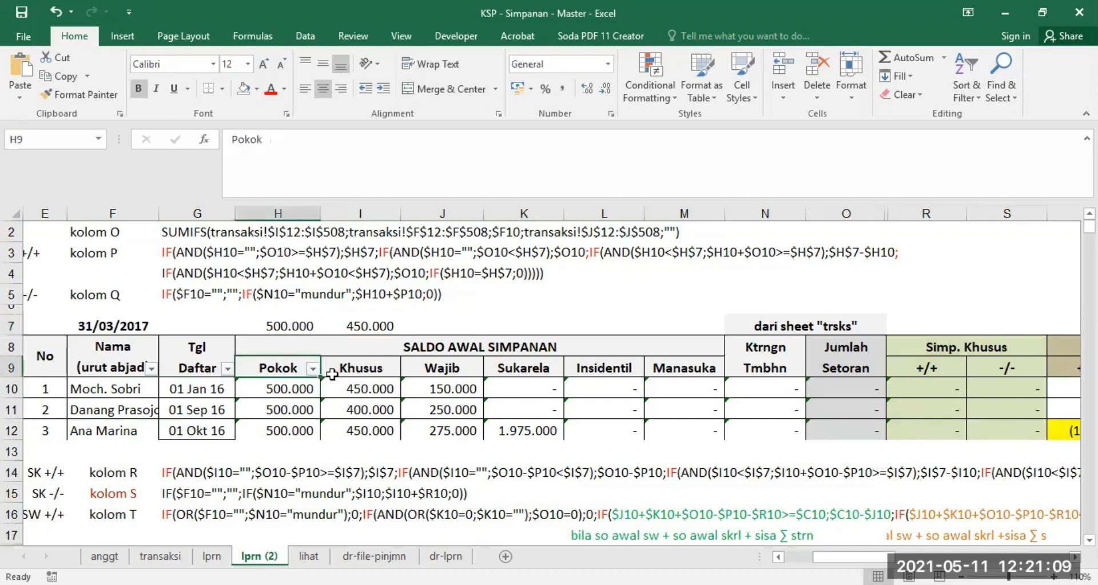
left_click(358, 367)
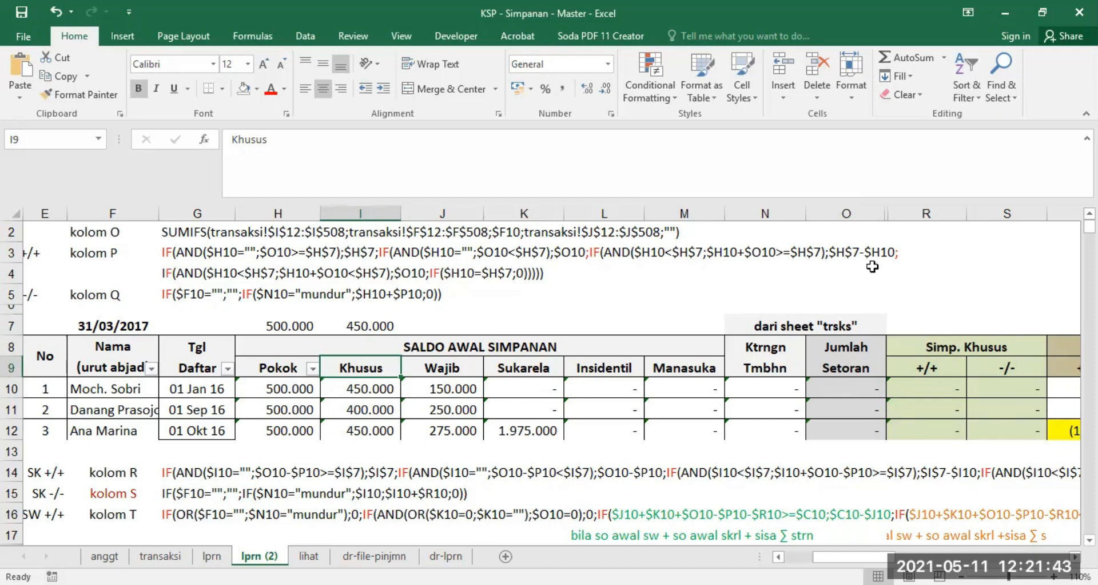
- Unhide columns P and Q and check the deposit total formula in O10 against the Simp. Pokok deposit formula in P10
left_click_drag(873, 209, 917, 213)
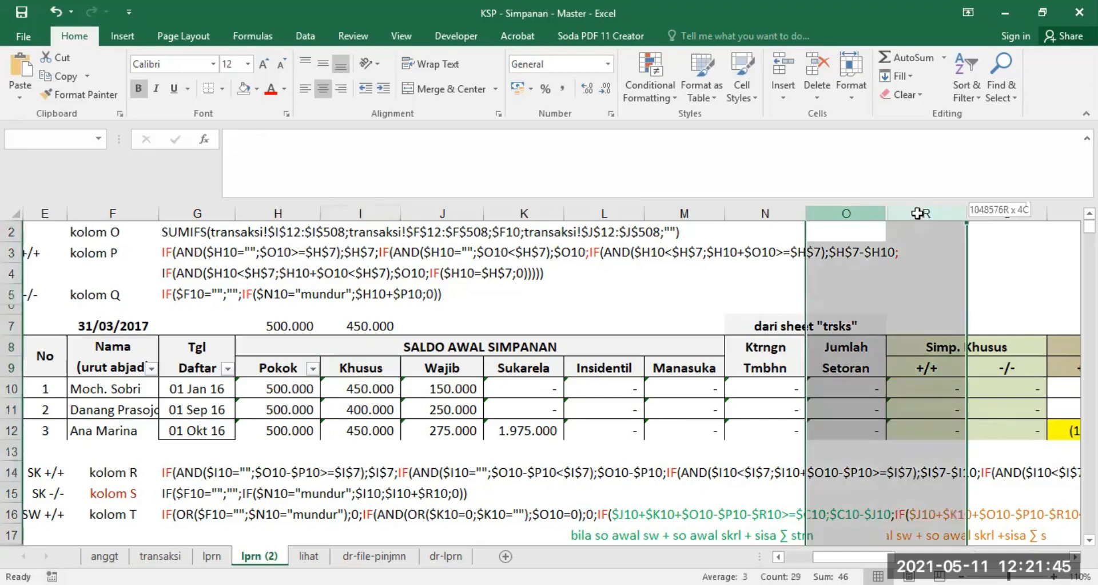
right_click(917, 213)
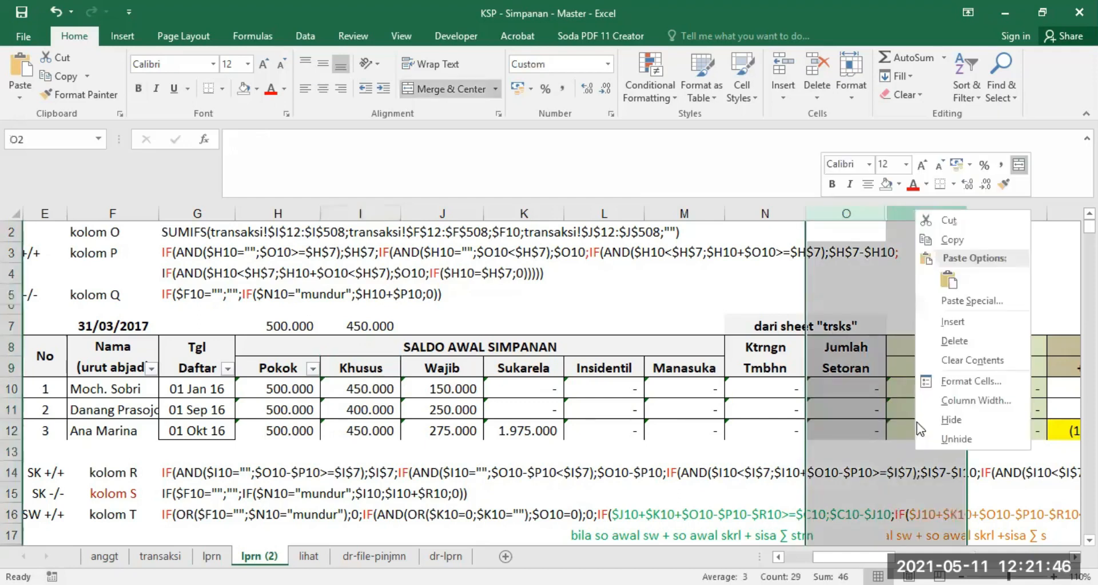
left_click(947, 439)
left_click(838, 384)
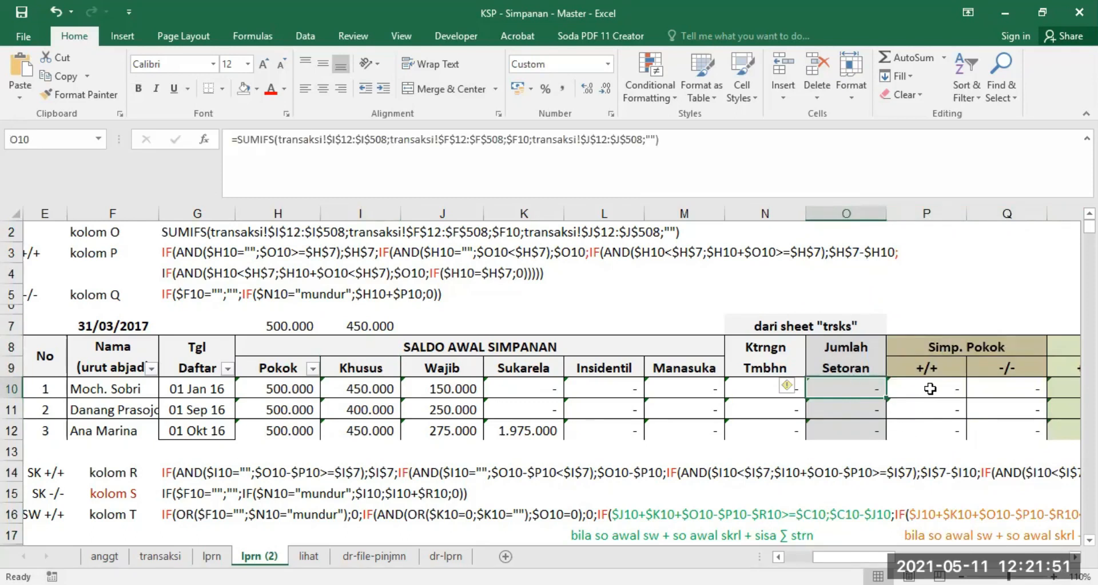
left_click(912, 382)
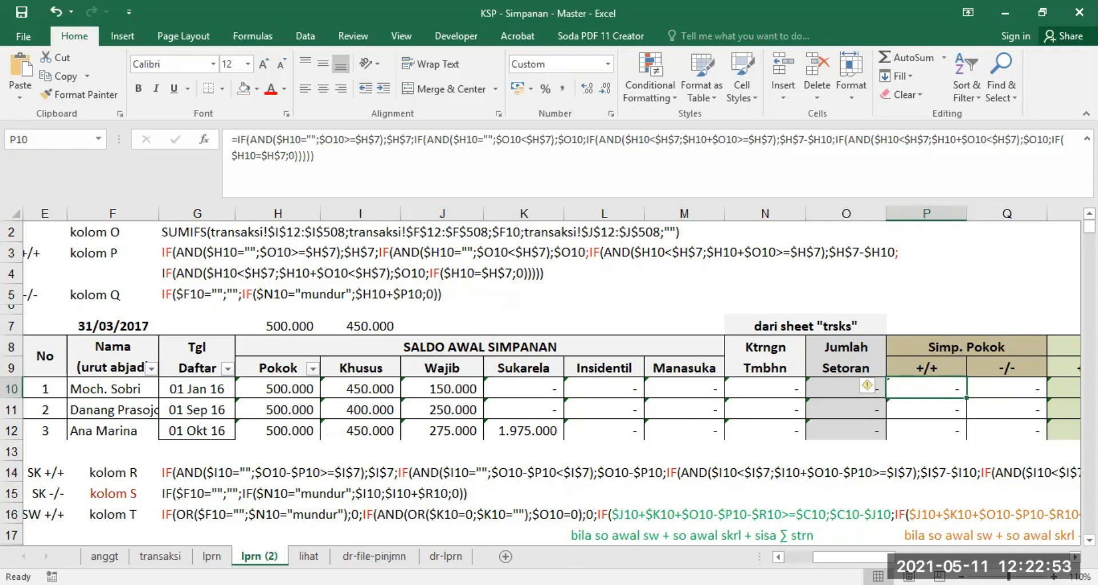
- Highlight the clause IF(AND($I10="";$O10-$P10<$I$7);$O10-$P10 in the R10 formula, leave it unedited, and compare it with P10
scroll(1053, 395, "right", 1)
left_click(1049, 390)
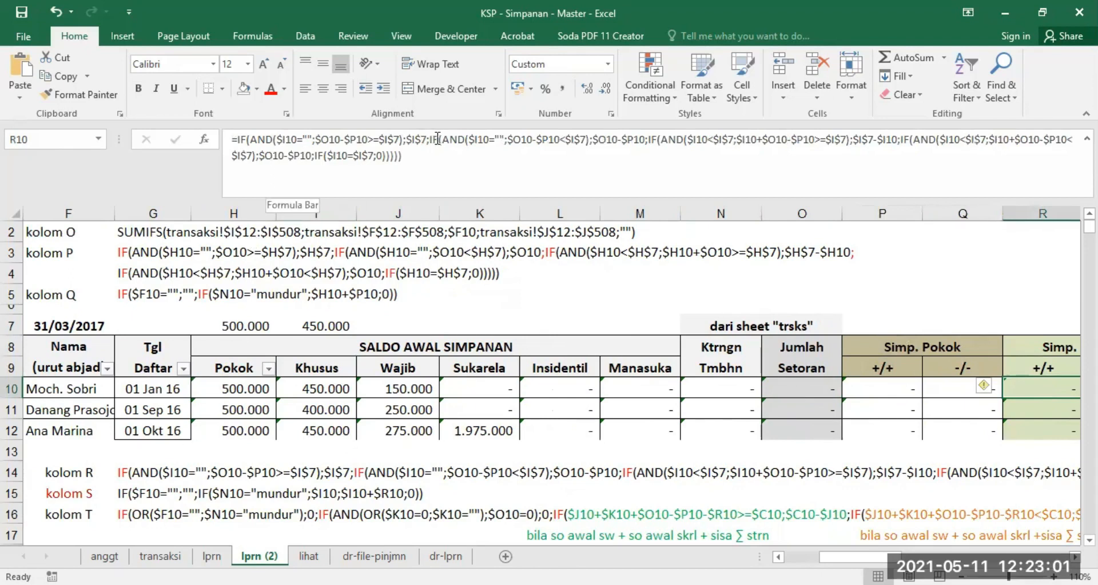
left_click_drag(430, 139, 560, 138)
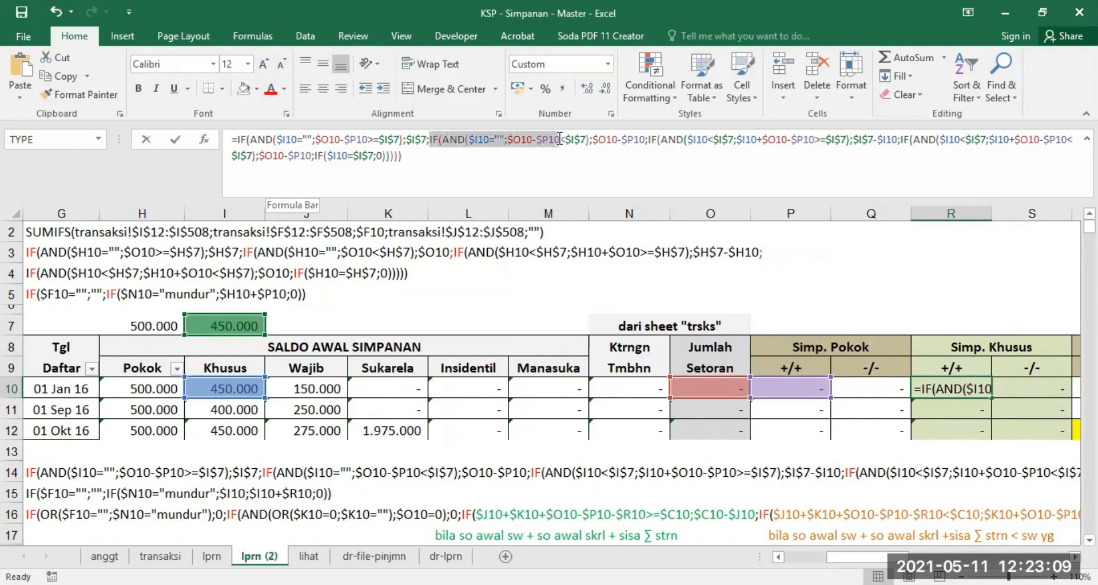
left_click_drag(560, 138, 579, 138)
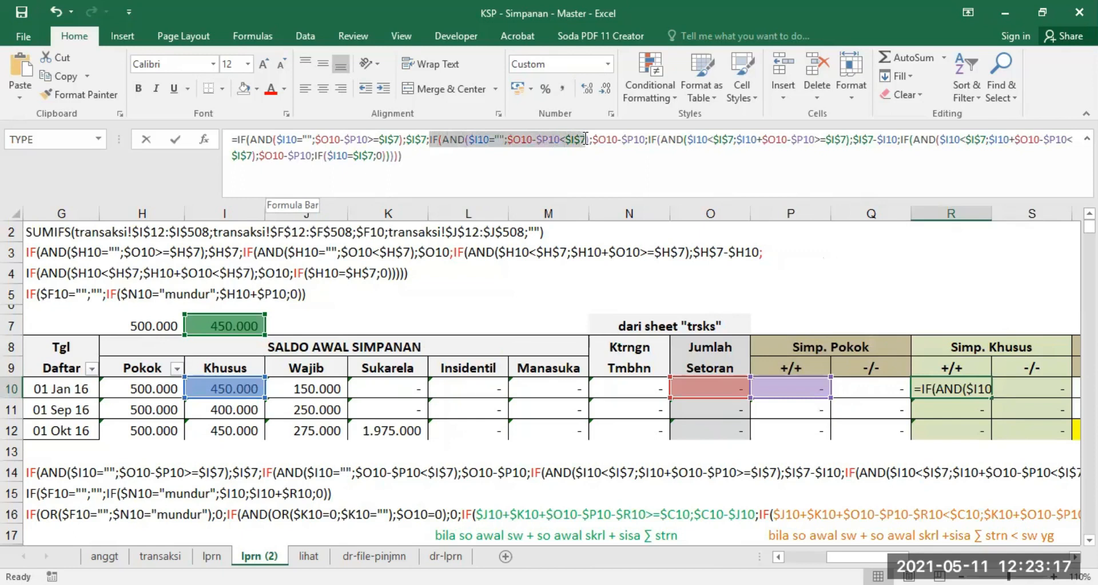
left_click_drag(585, 138, 644, 136)
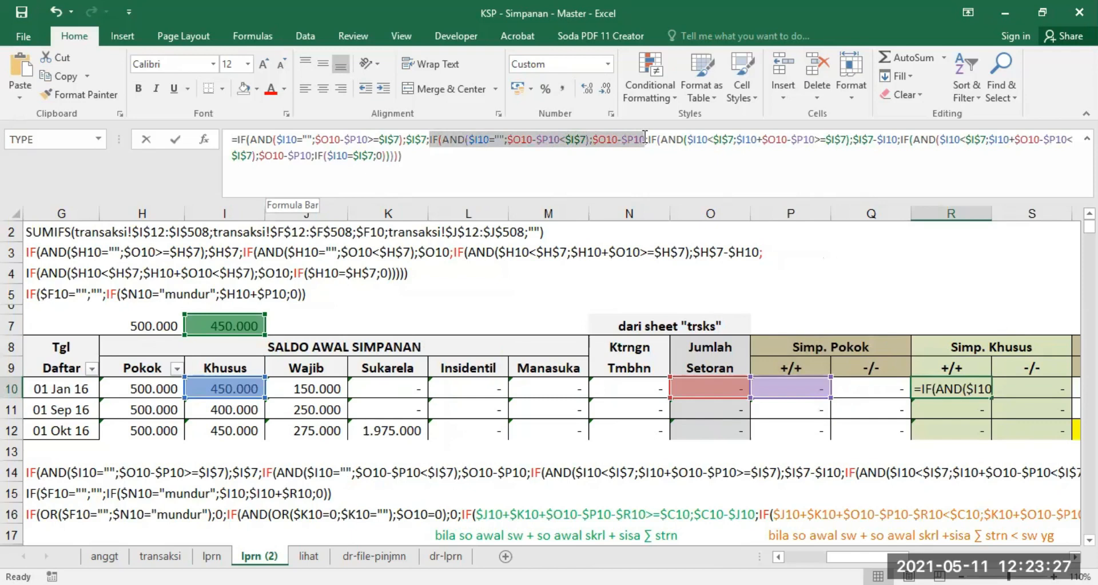
left_click_drag(644, 136, 645, 136)
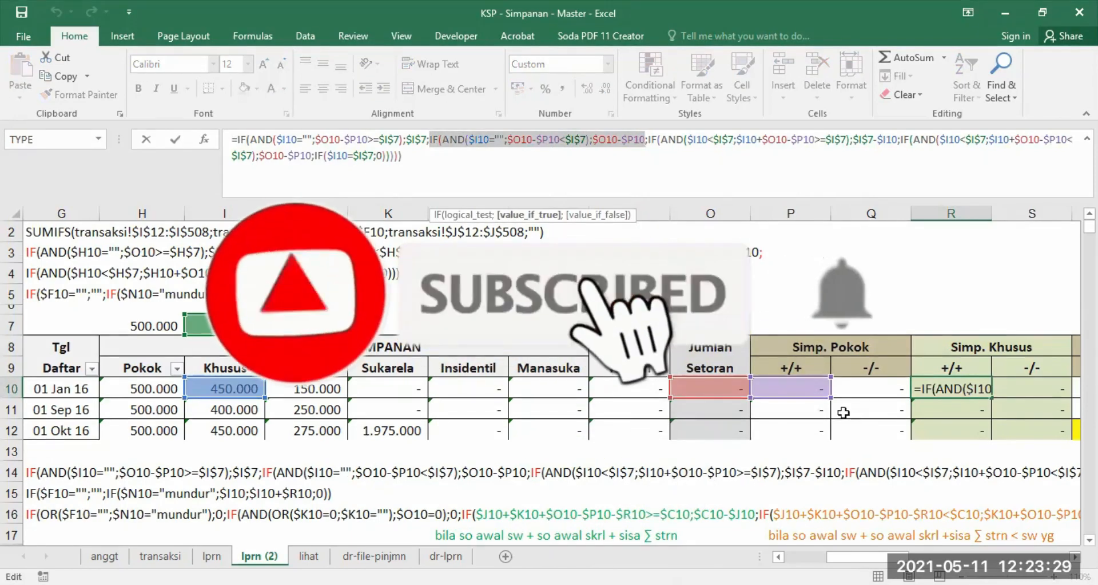
key("Escape")
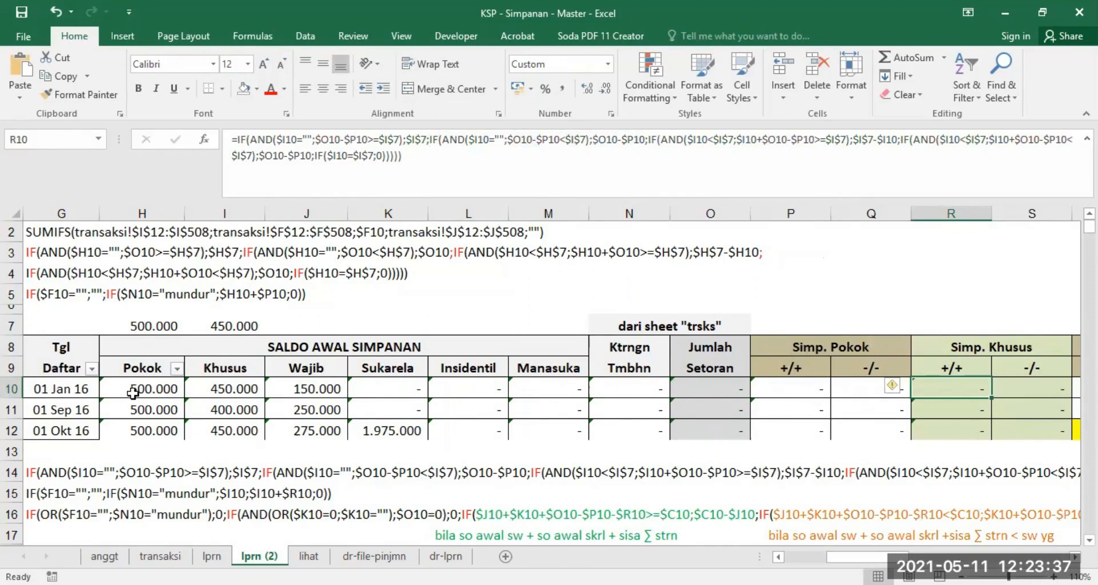
left_click(792, 386)
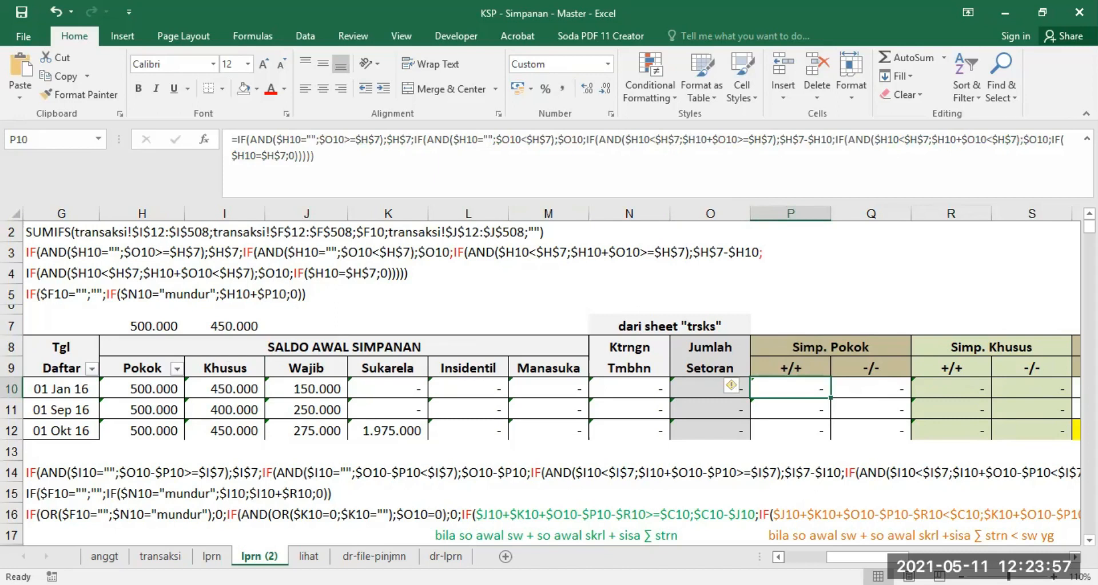
- Hide columns P and Q again and select the Simp. Khusus deposit formula in R10
left_click(778, 556)
left_click_drag(911, 213, 948, 217)
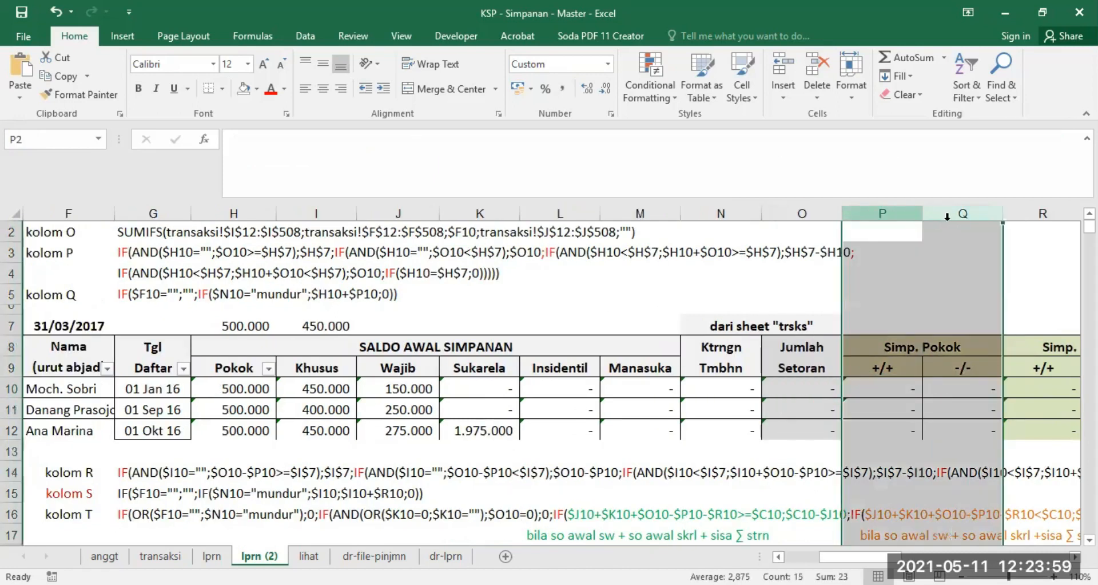
right_click(958, 217)
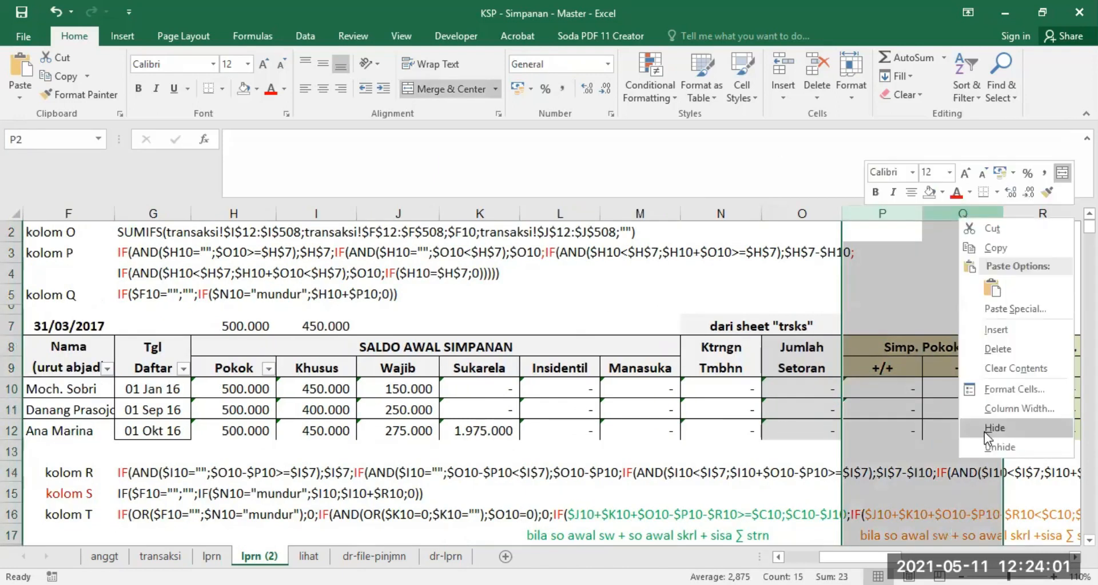
left_click(984, 432)
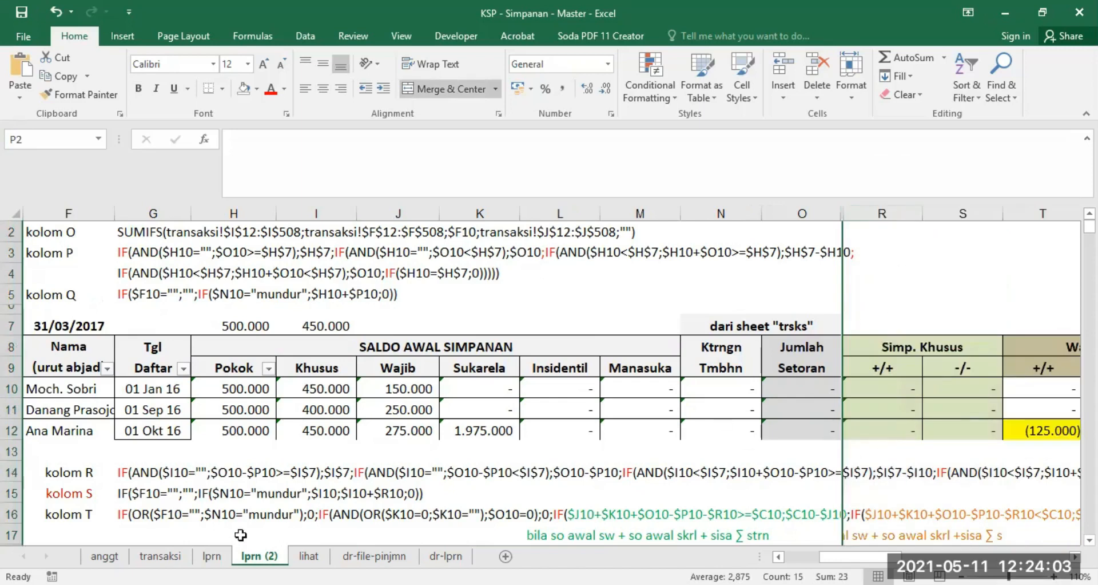
left_click(898, 388)
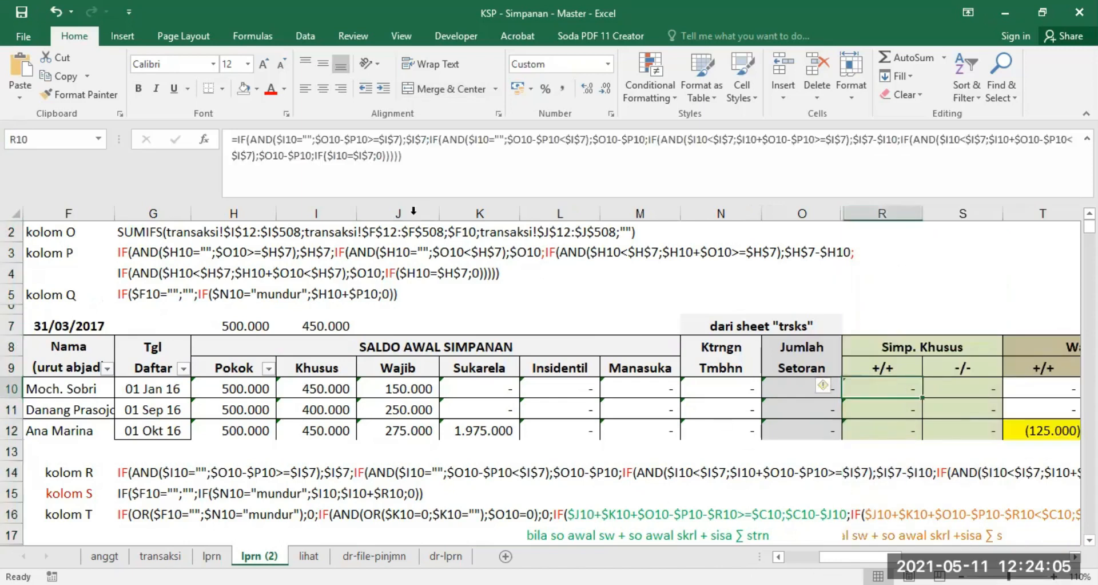
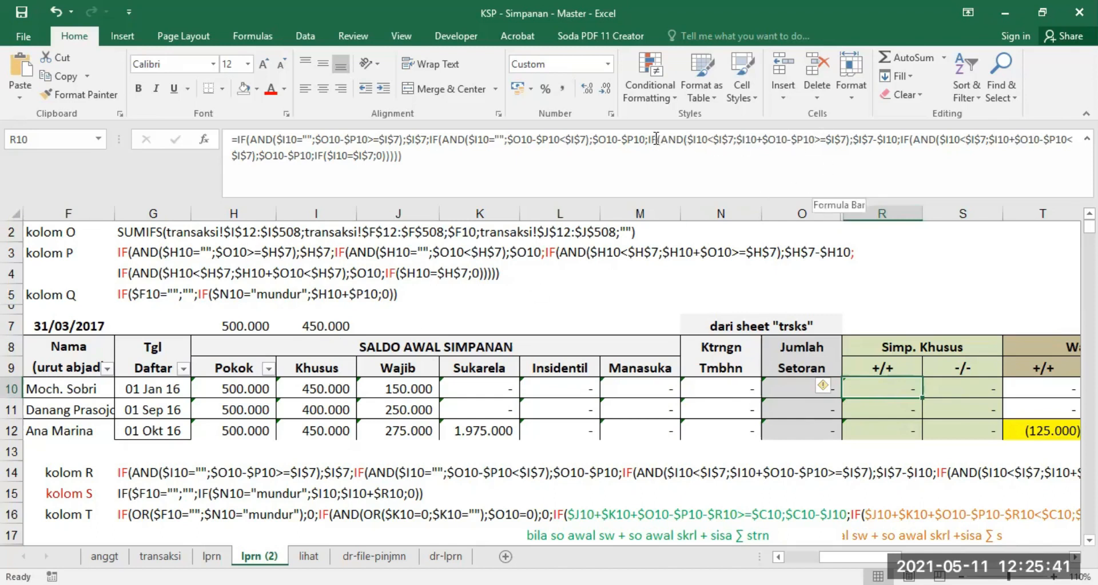
- Highlight the clause IF(AND($I10<$I$7;$I10+$O10-$P10>=$I$7);$I$7-$I10 in the R10 formula, leave it unedited, and read the kolom R note in row 14
left_click_drag(648, 139, 897, 139)
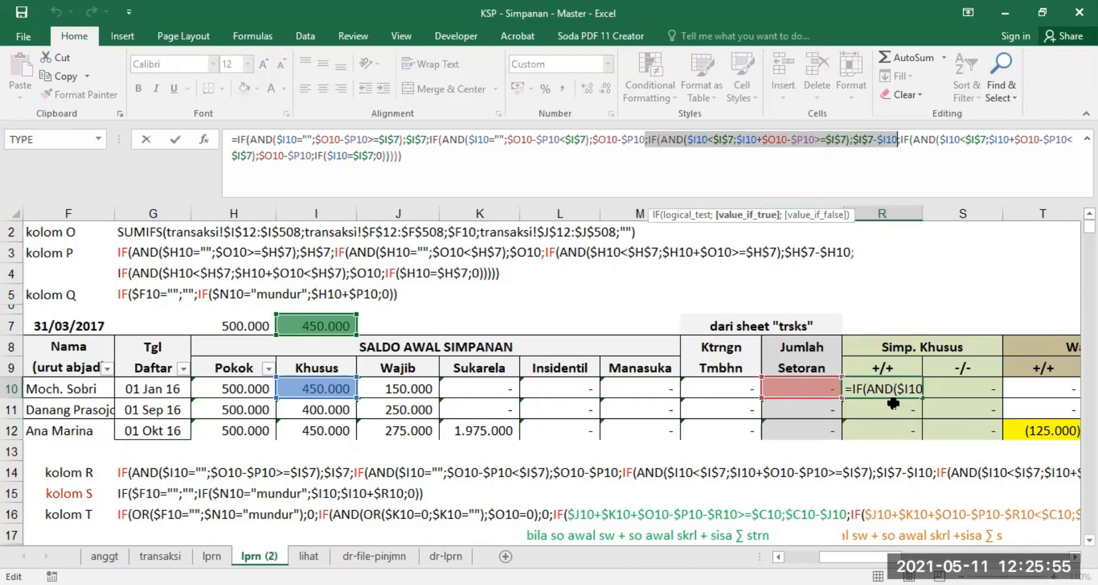
key("Escape")
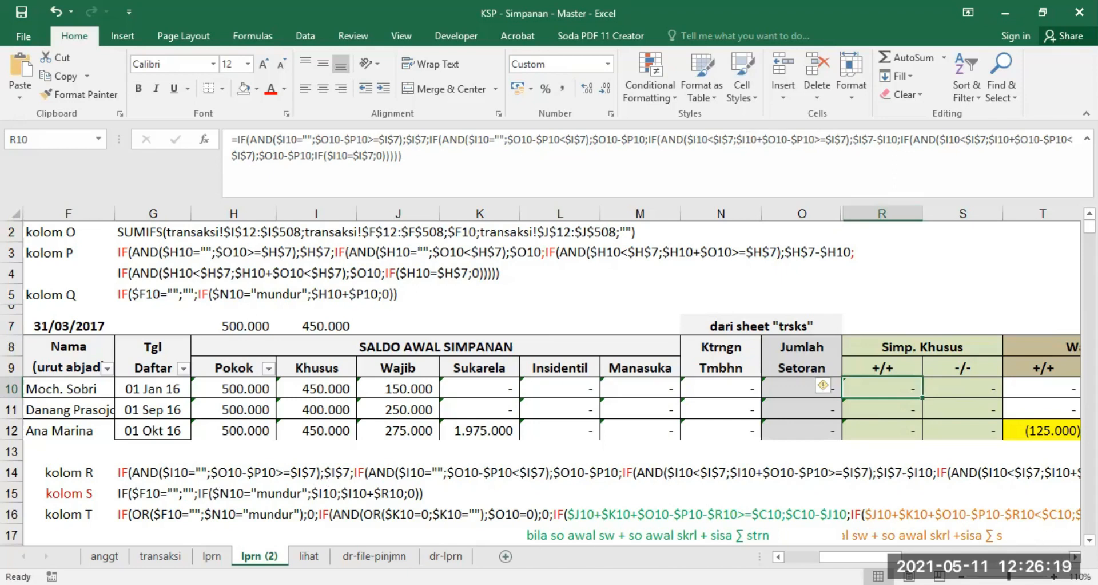
scroll(549, 372, "right", 4)
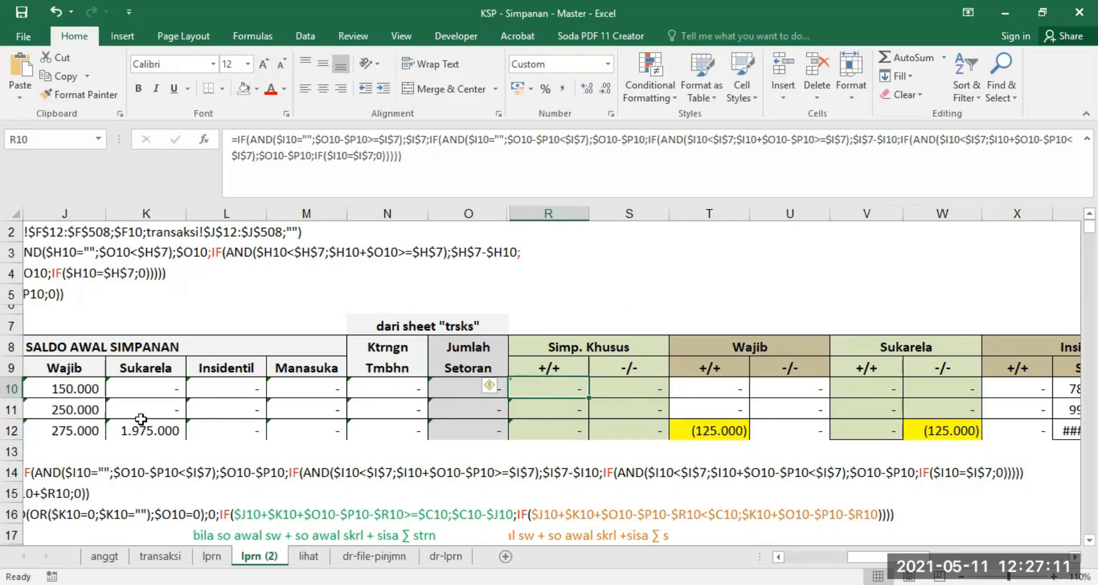
scroll(550, 377, "left", 1)
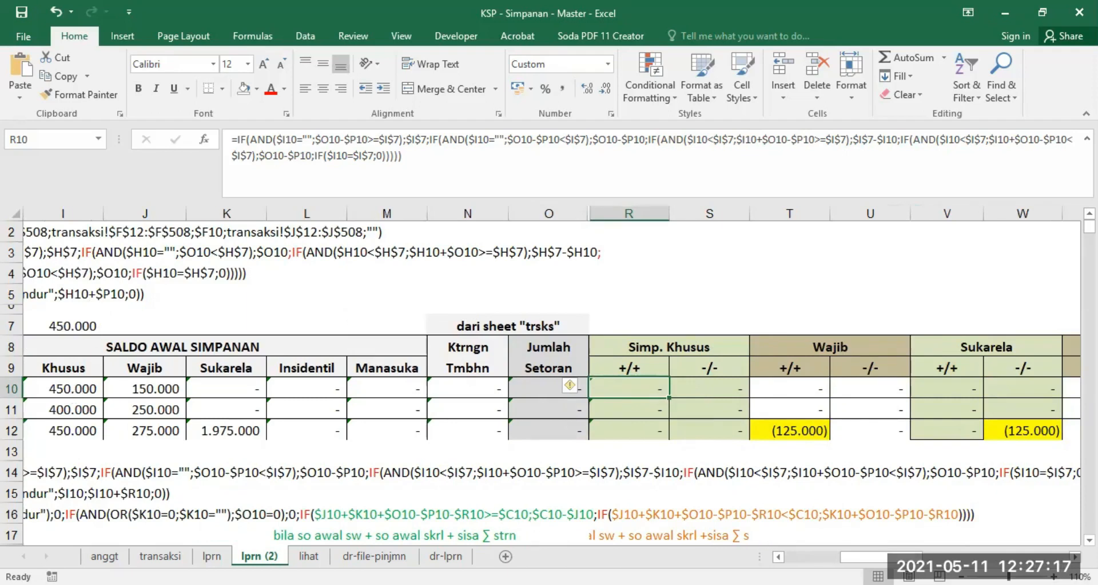
scroll(973, 412, "right", 2)
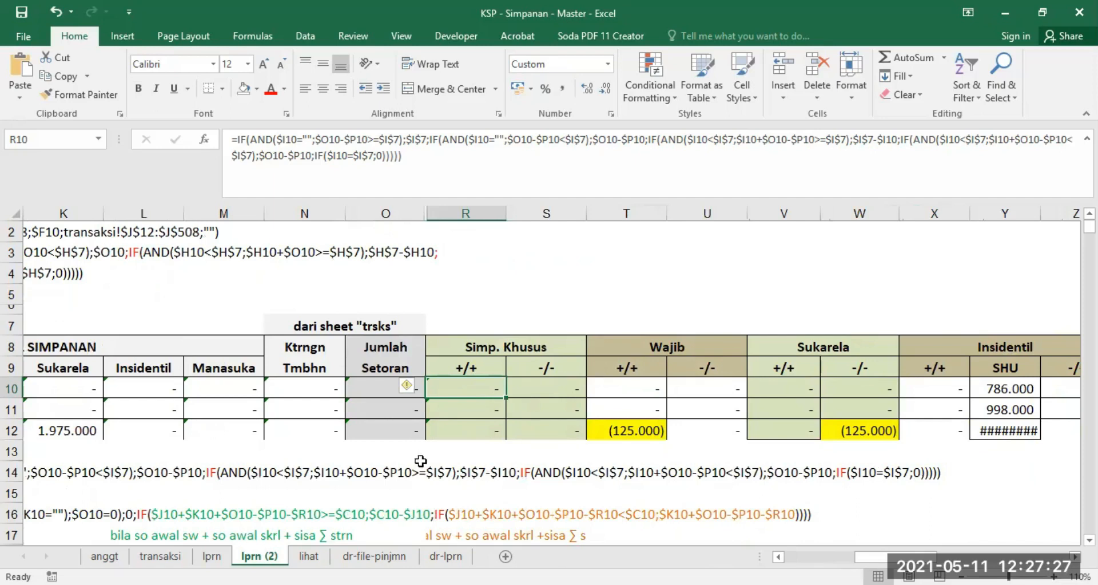
left_click_drag(875, 558, 826, 558)
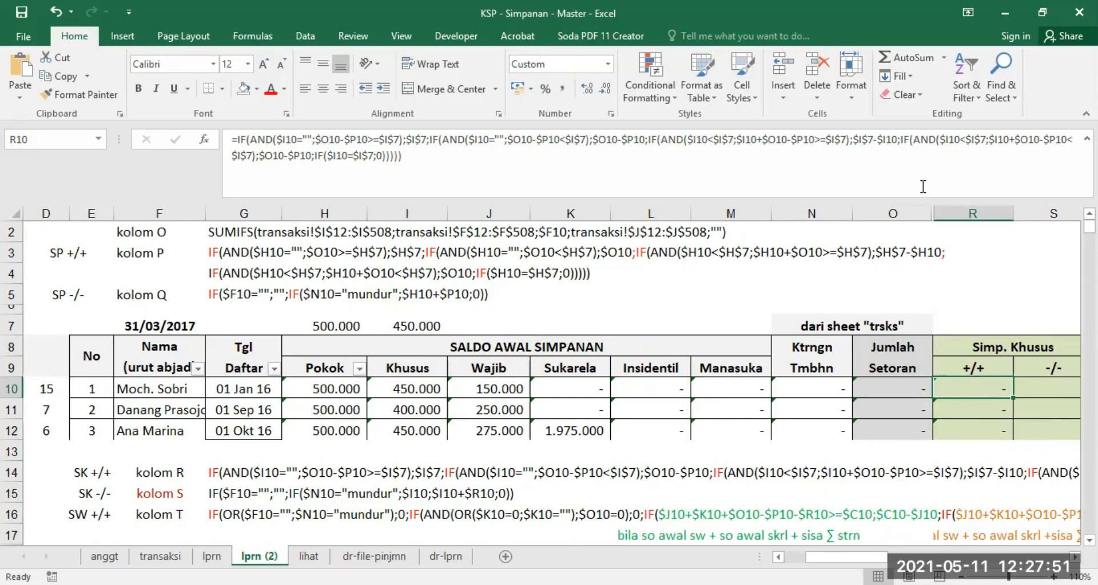
- Check the empty-remark criterion of the SUMIFS in O10 against the values and remarks on the transaksi sheet, and return to lprn (2)
left_click(894, 382)
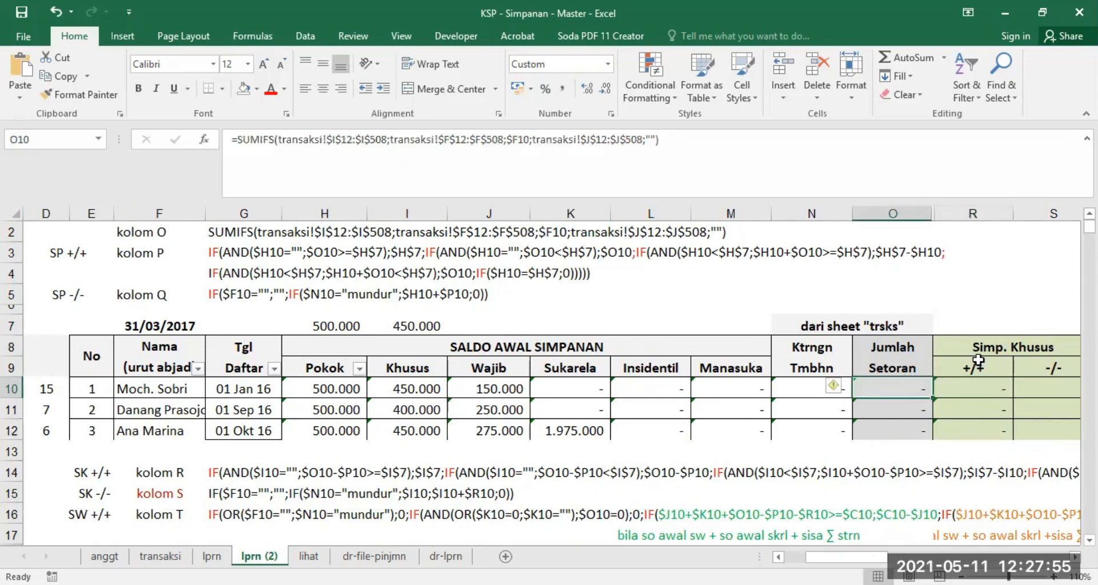
left_click(969, 386)
left_click(900, 390)
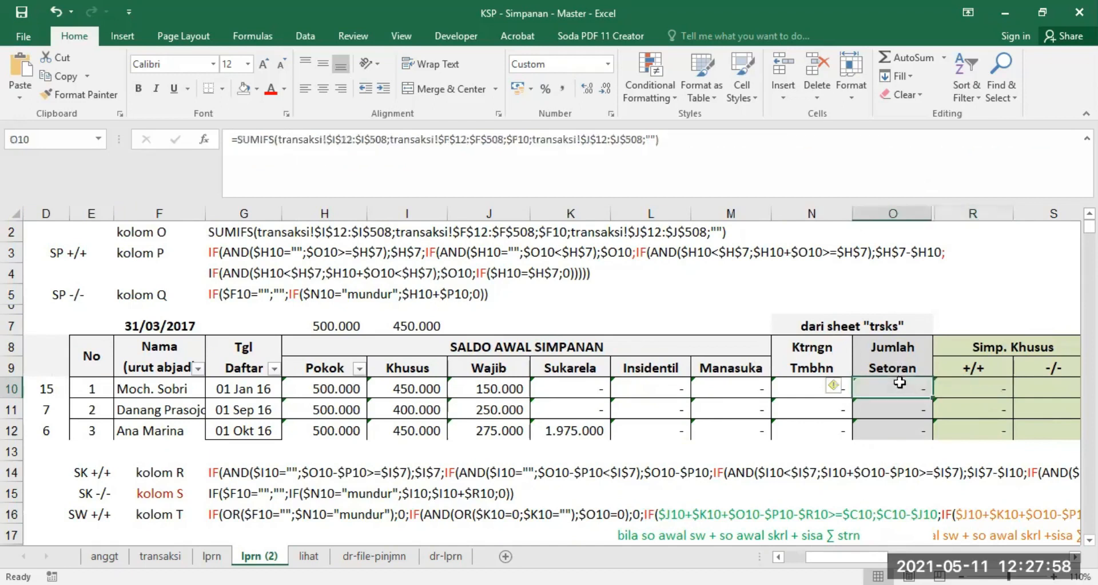
left_click(651, 139)
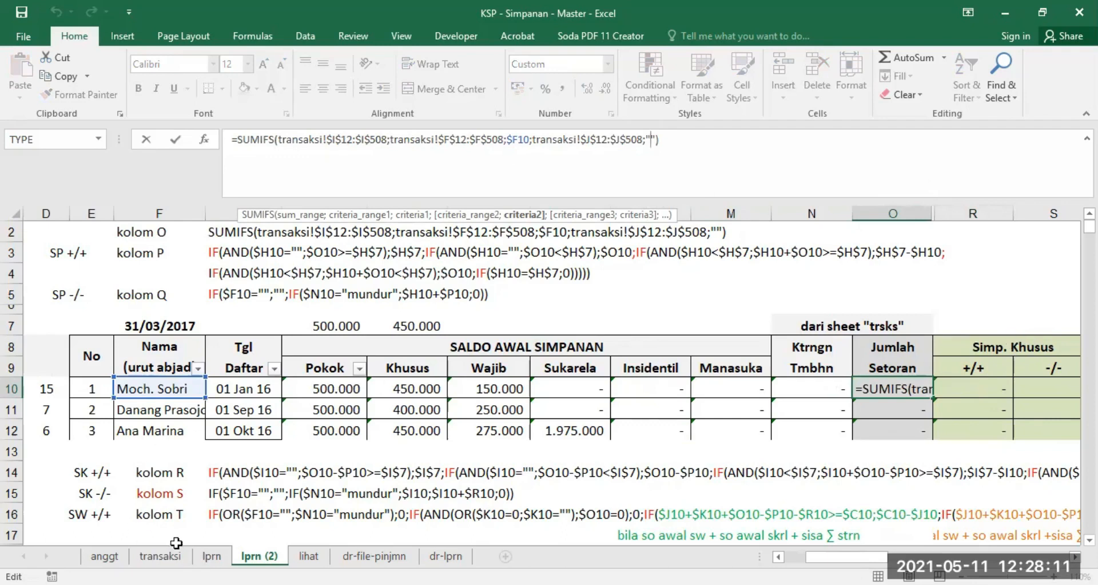
left_click(159, 556)
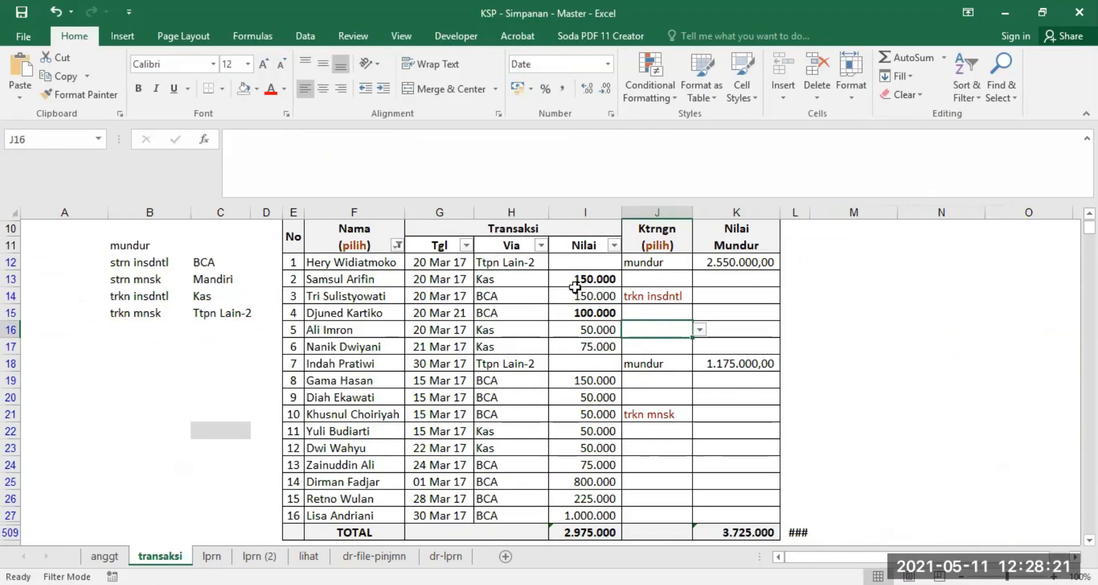
left_click(212, 556)
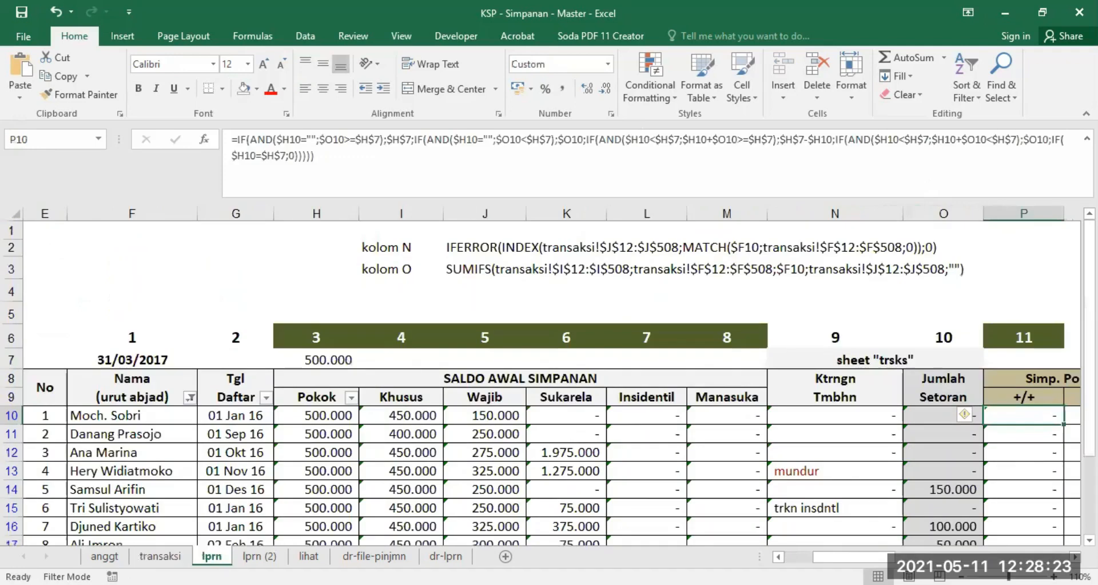
left_click(260, 555)
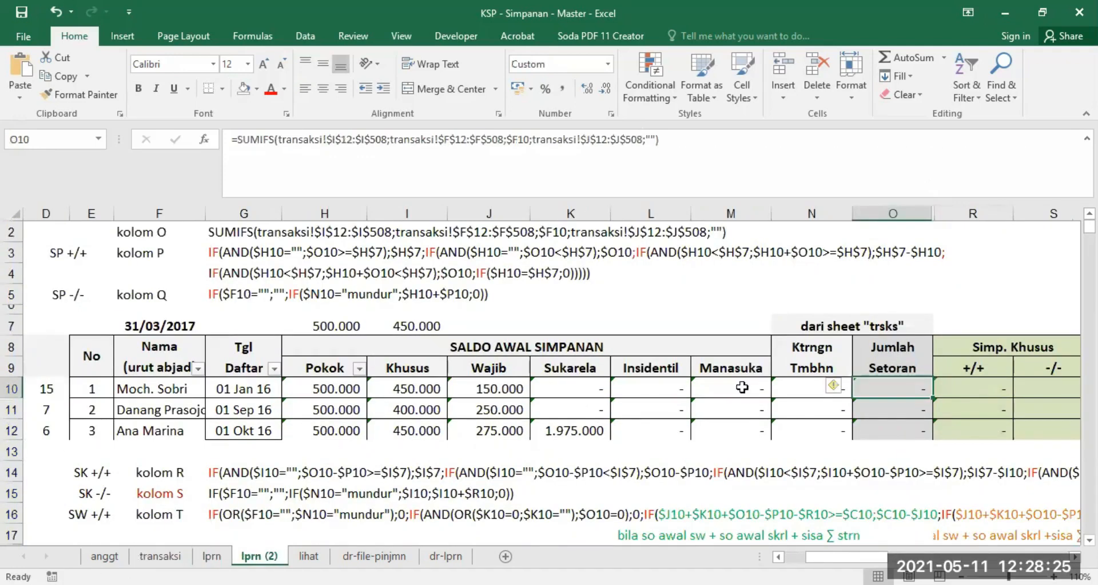
- Compare the Simp. Khusus withdrawal formula in S10 with the empty-text criterion in the O10 deposit total formula
left_click(1044, 387)
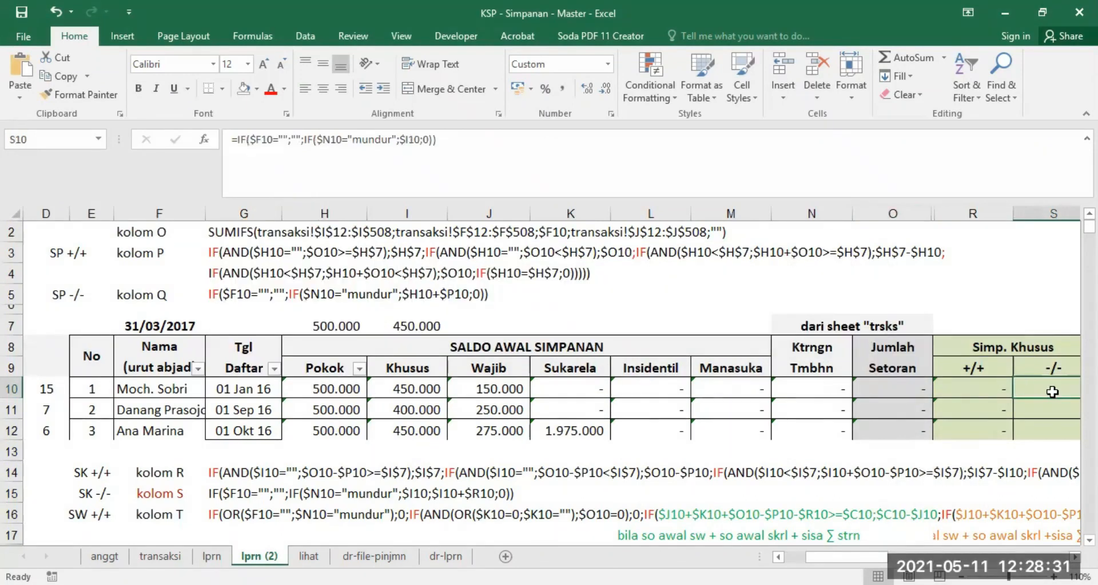
left_click(897, 383)
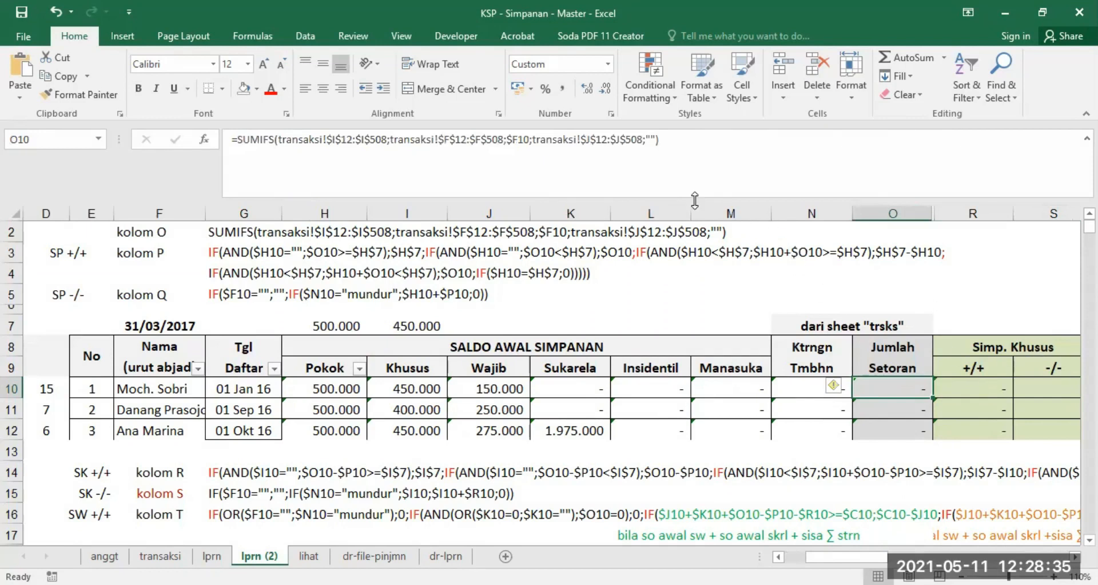
left_click(651, 137)
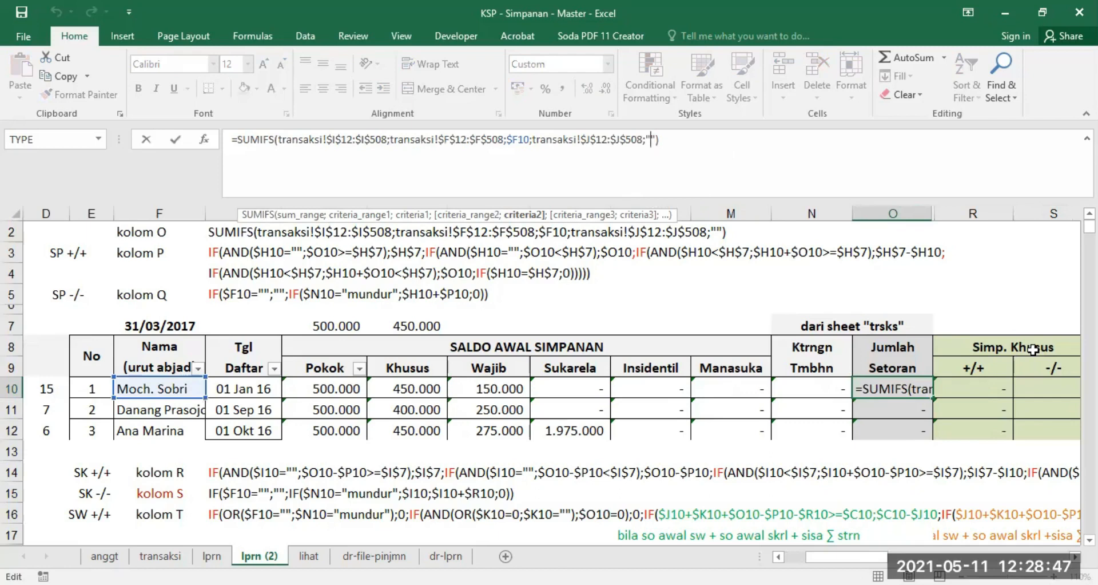
left_click(1044, 389)
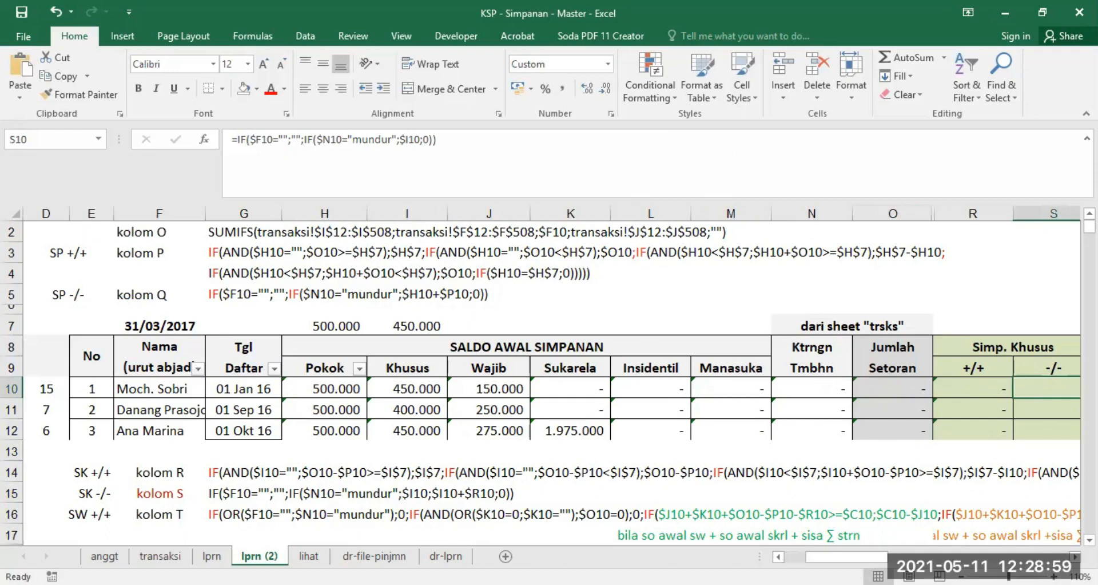
- Select the Wajib deposit formula in T10 for review
left_click(1076, 557)
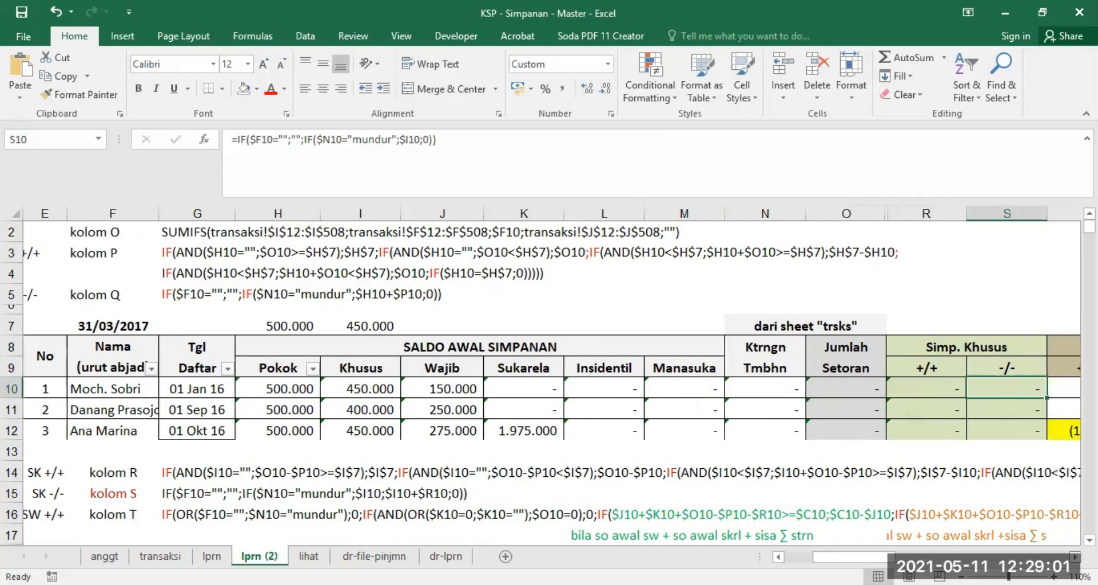
left_click(1076, 557)
left_click(1076, 556)
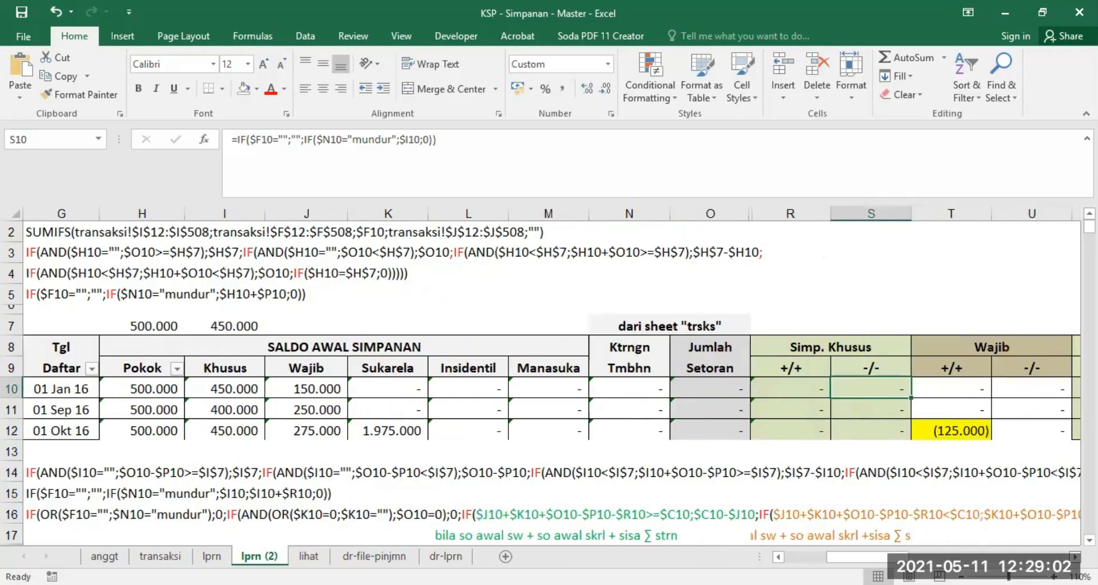
left_click(966, 384)
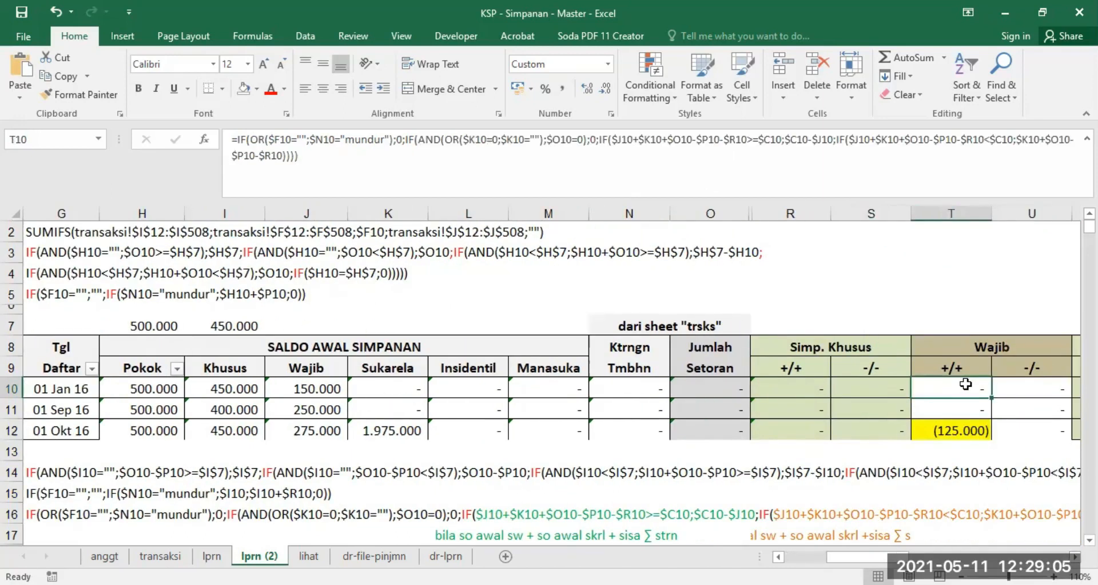
- Examine the monthly Wajib rate in C9, the report date in F7, and the obligation and month-count formulas in C10 and D10
left_click_drag(863, 557, 829, 557)
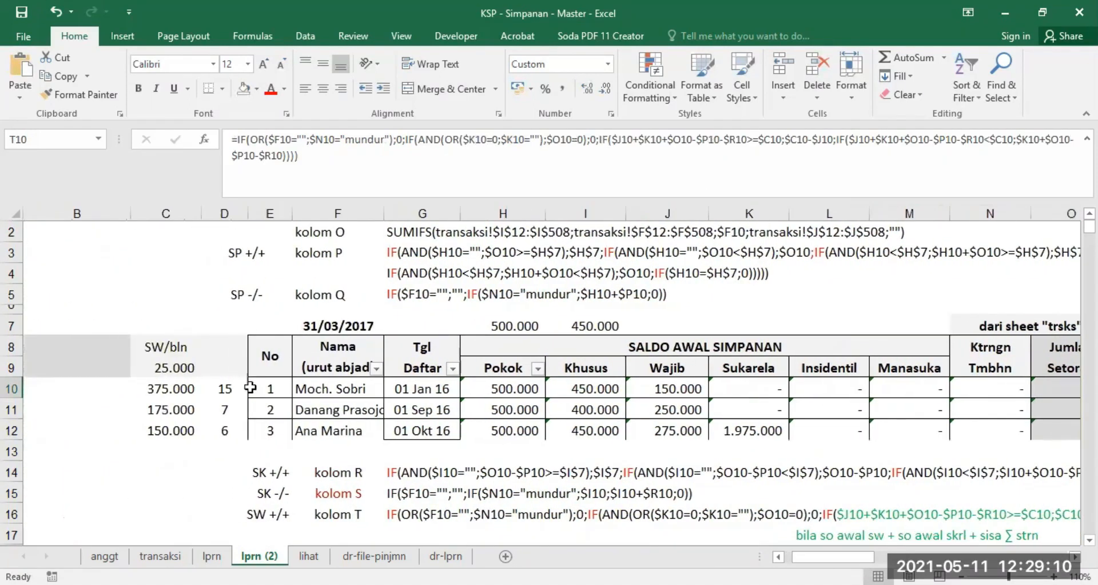
left_click(171, 363)
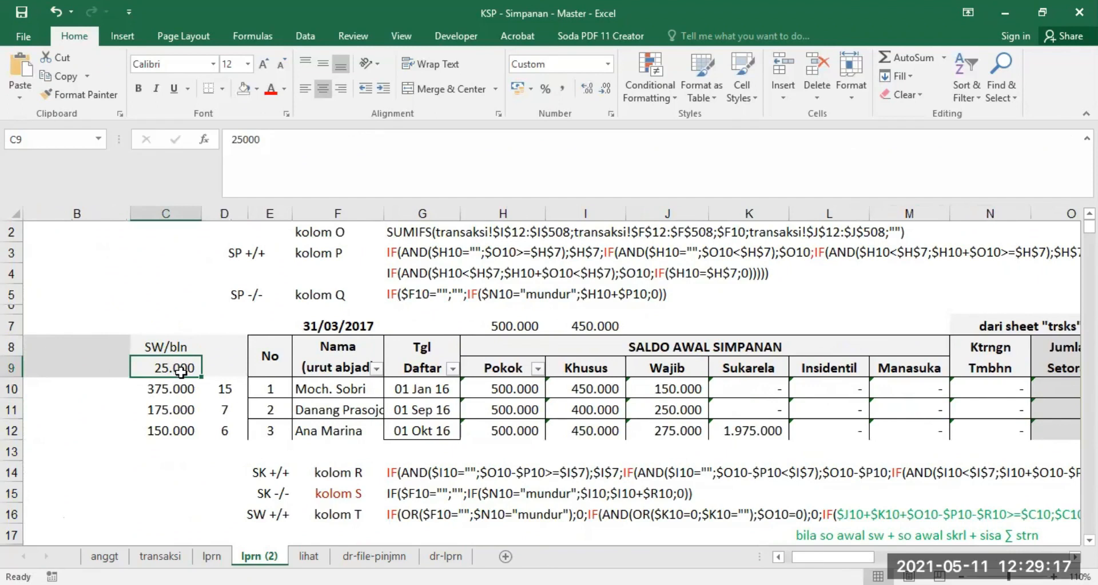
left_click(342, 325)
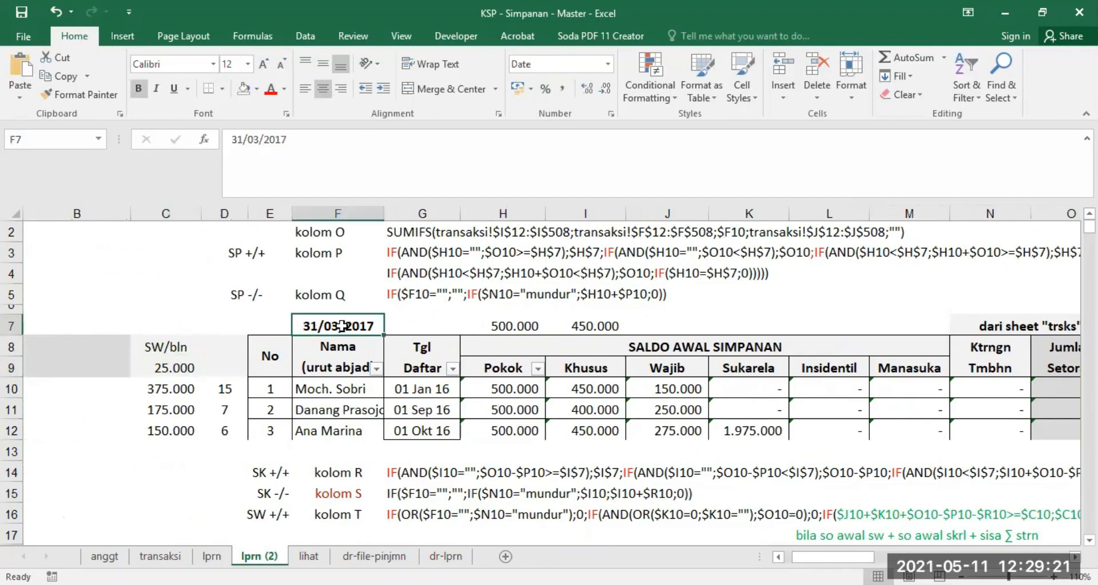
left_click(168, 391)
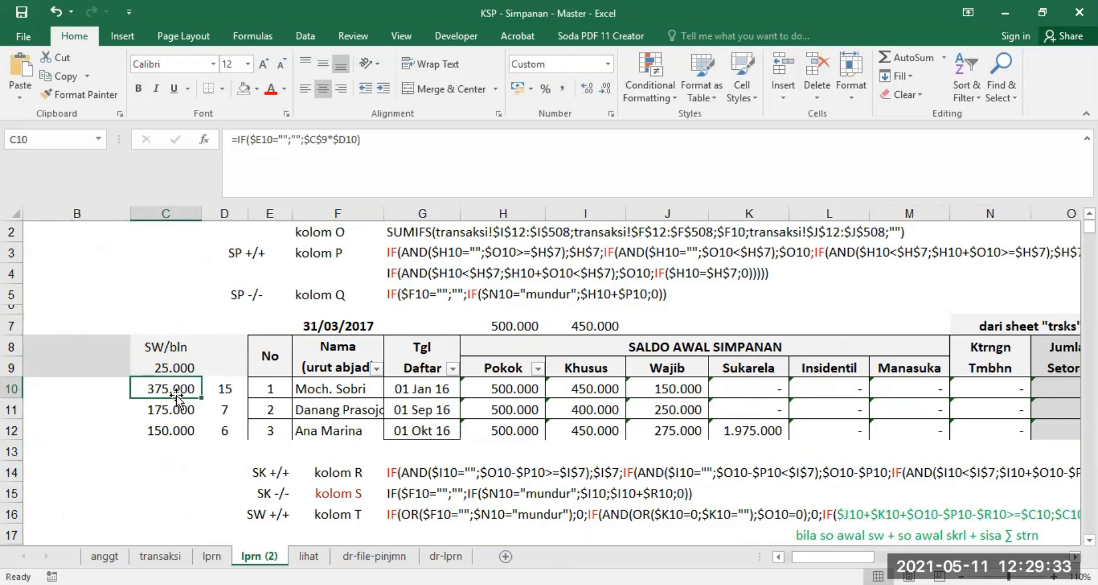
left_click(225, 389)
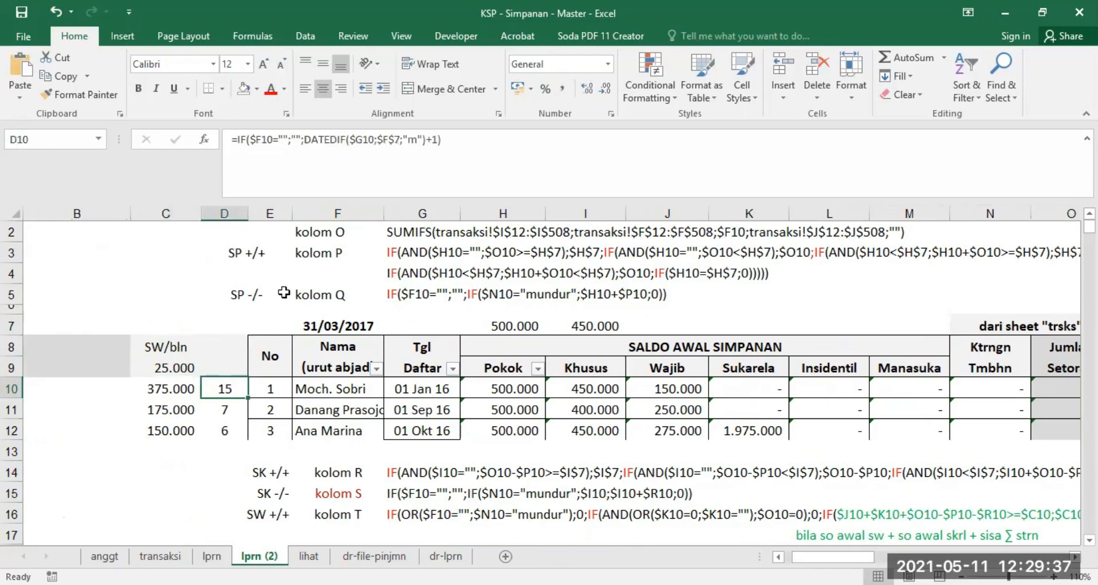
left_click(165, 388)
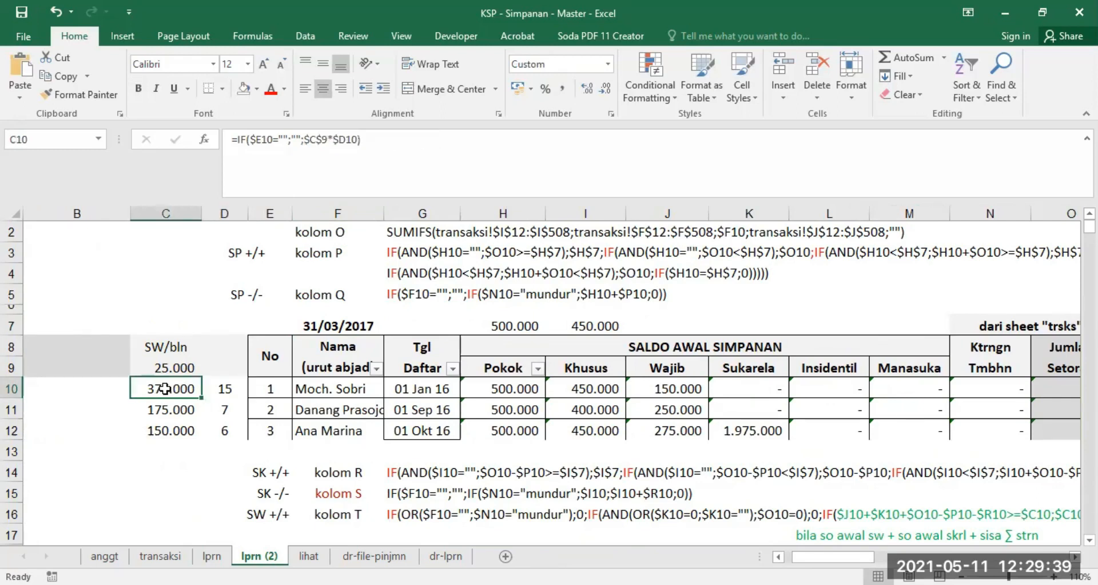
- Highlight the start of the DATEDIF function in the D10 month-count formula and leave the formula unedited
left_click(227, 388)
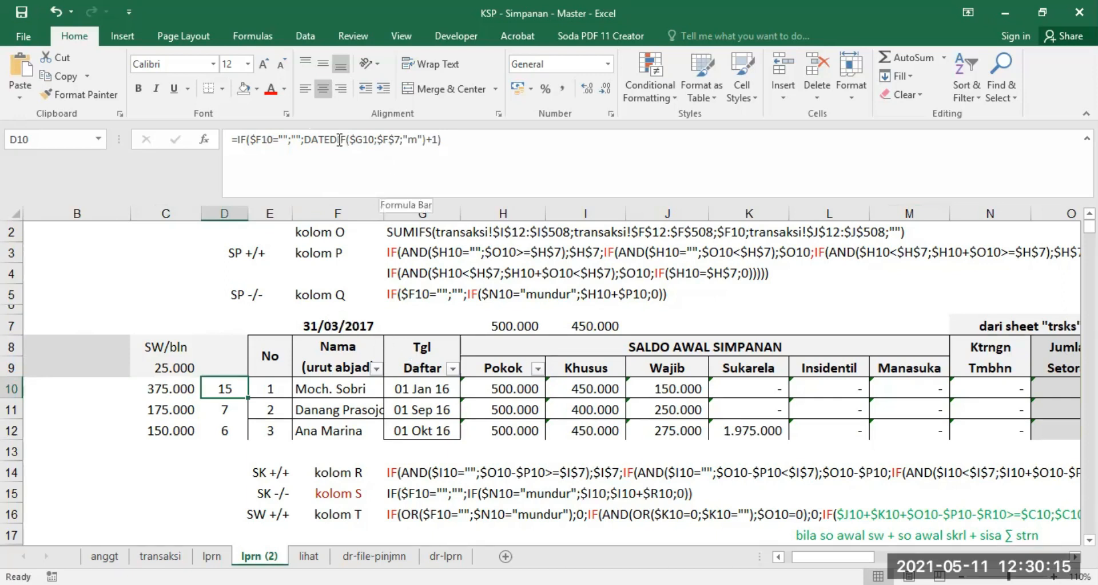
left_click_drag(304, 138, 332, 136)
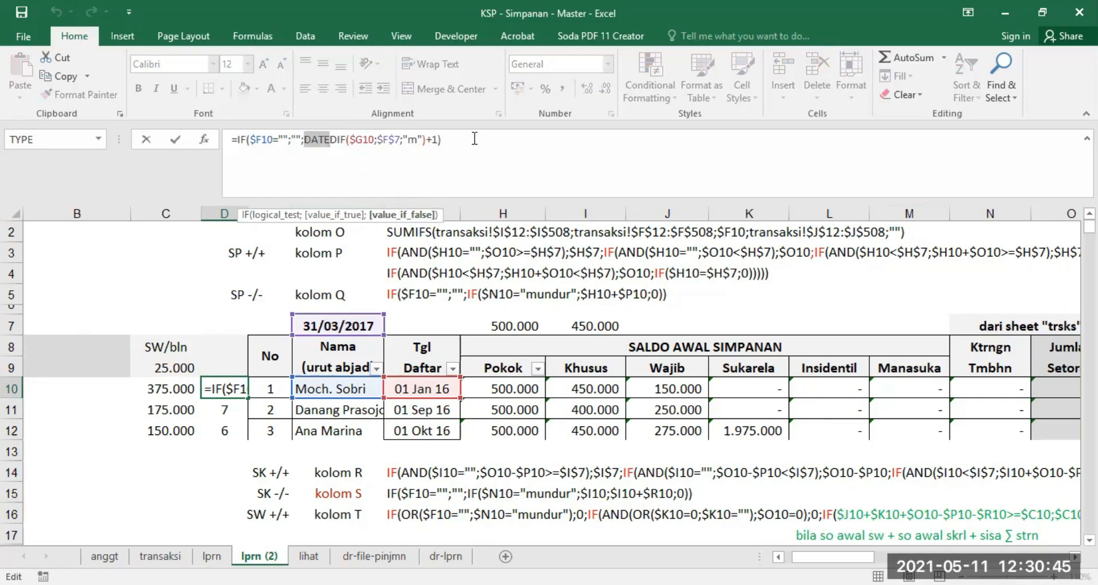
left_click(338, 324)
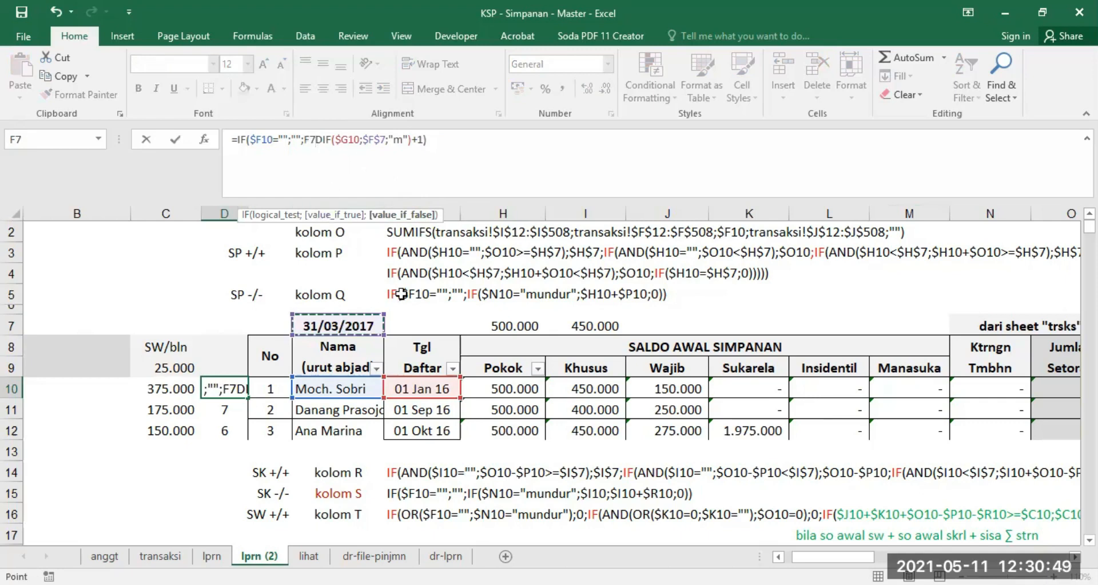
key("Escape")
- Set the report date in F7 to 31/03/2016
left_click(335, 324)
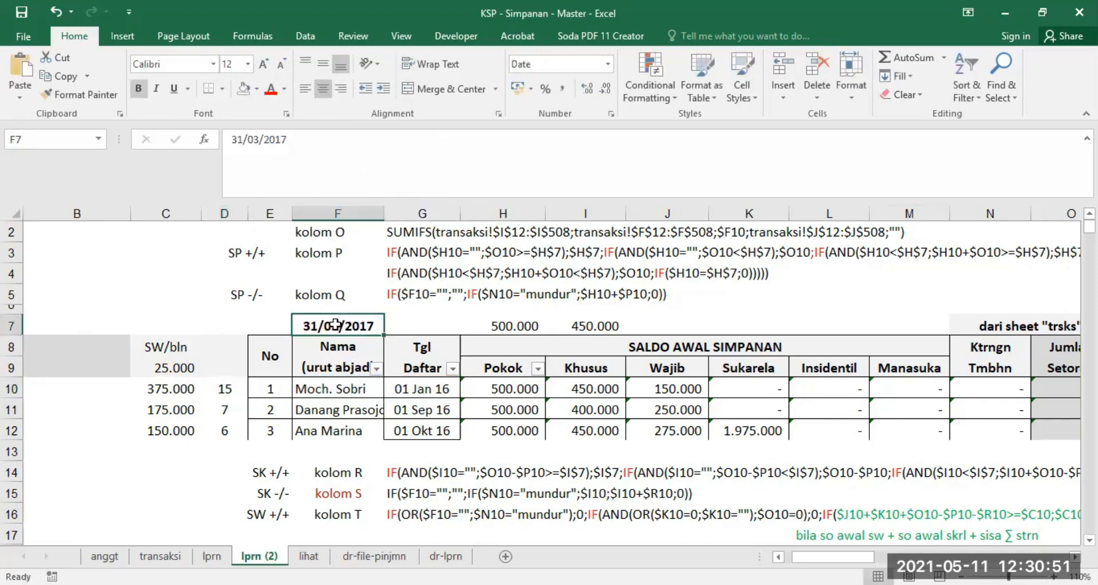
left_click(331, 140)
key("BackSpace")
type("6")
key("Return")
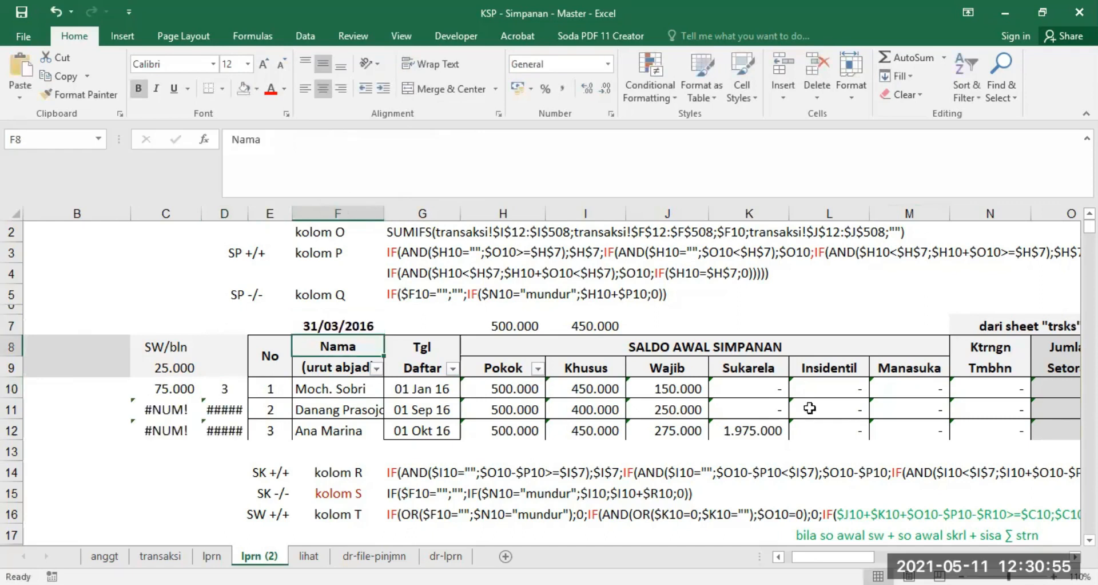
- Check the registration date in G10 and remove the +1 from the D10 formula, making it =IF($F10="";"";DATEDIF($G10;$F$7;"m"))
left_click(425, 388)
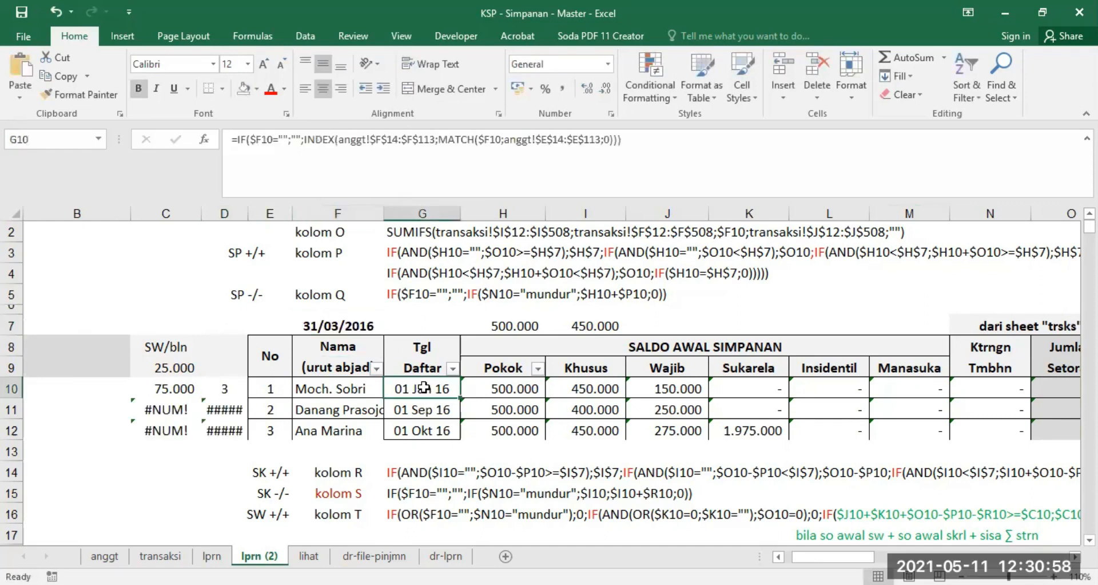
left_click(211, 389)
left_click(481, 150)
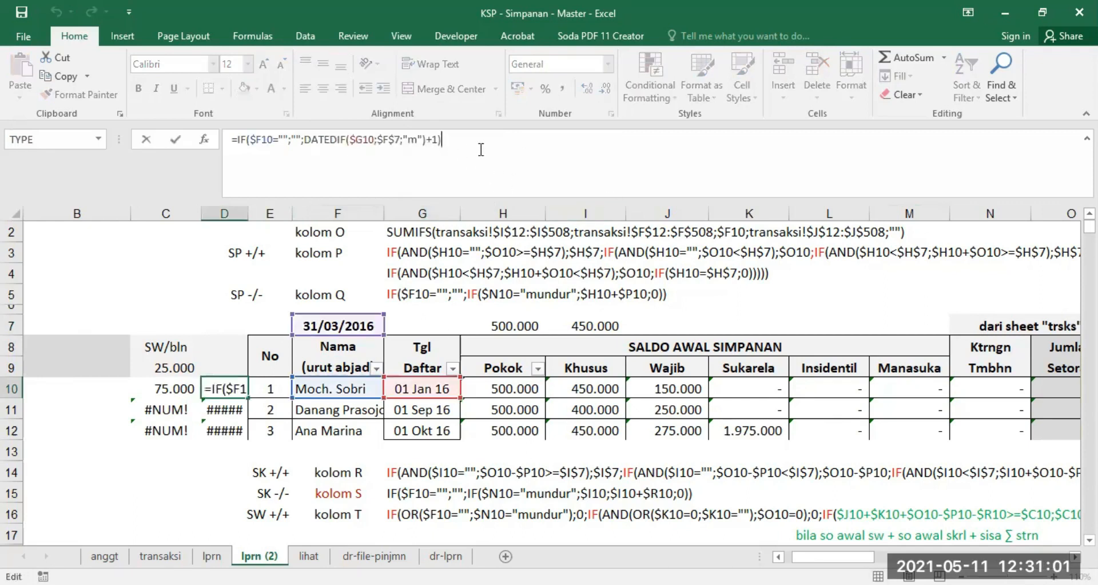
key("BackSpace")
key("BackSpace")
key("BackSpace")
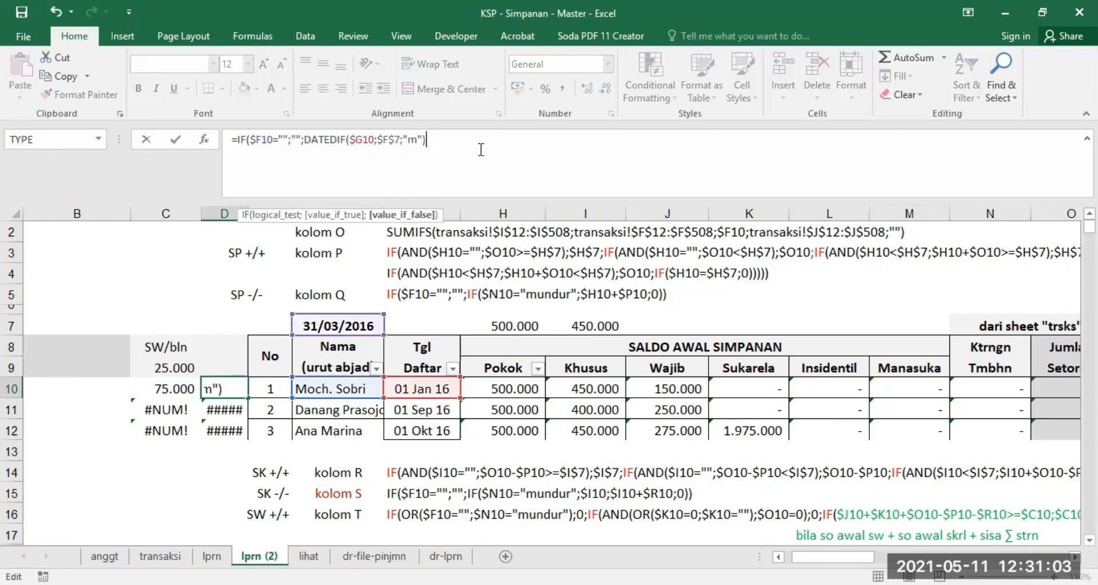
key("Return")
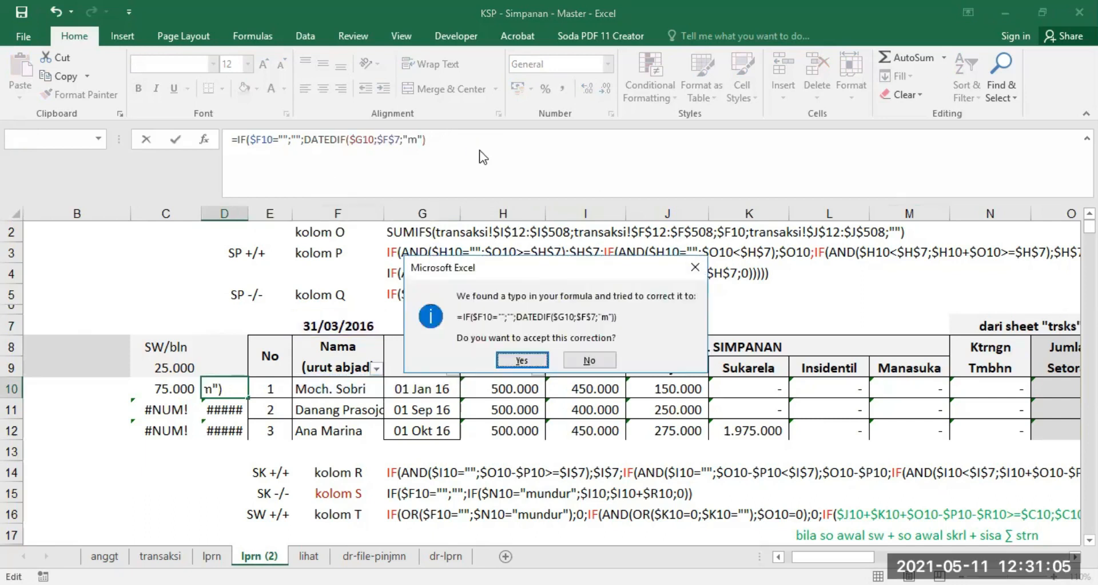
key("Return")
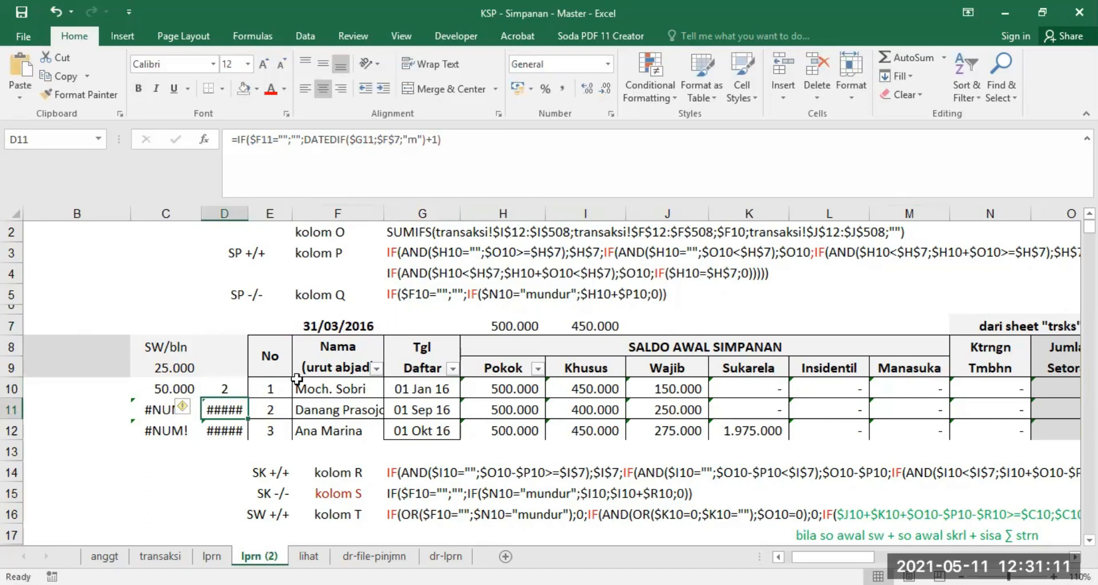
- Add +1 after the DATEDIF function in the D10 month-count formula, making it =IF($F10="";"";DATEDIF($G10;$F$7;"m")+1)
left_click(225, 383)
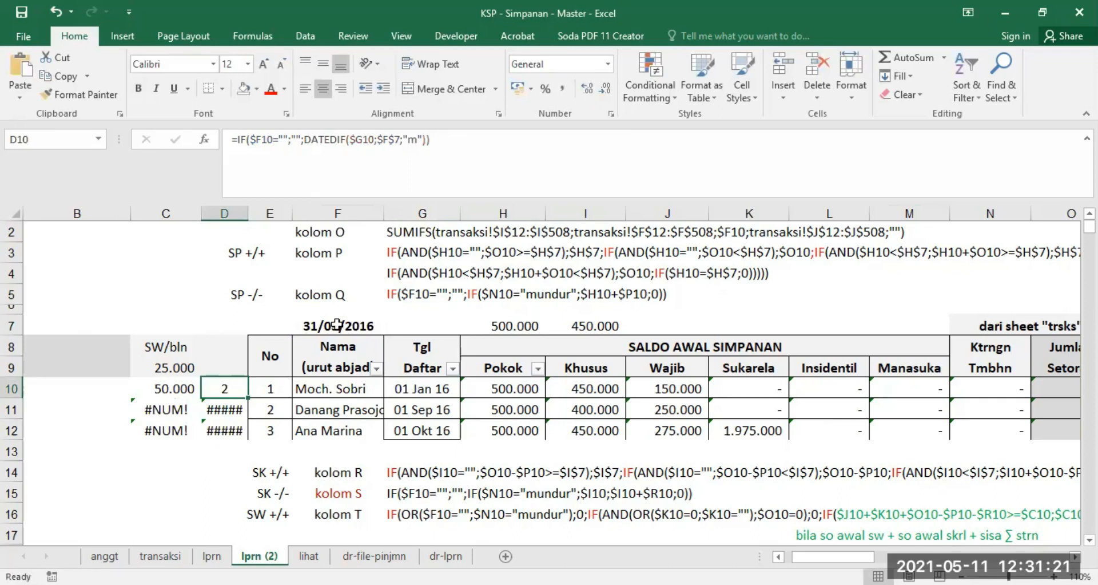
left_click(436, 132)
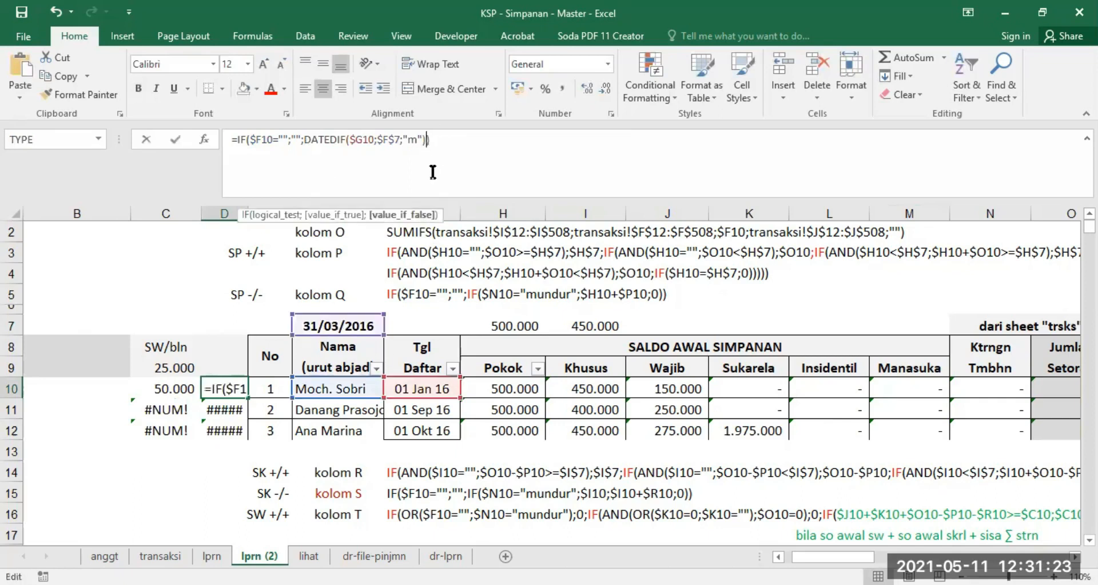
type("+")
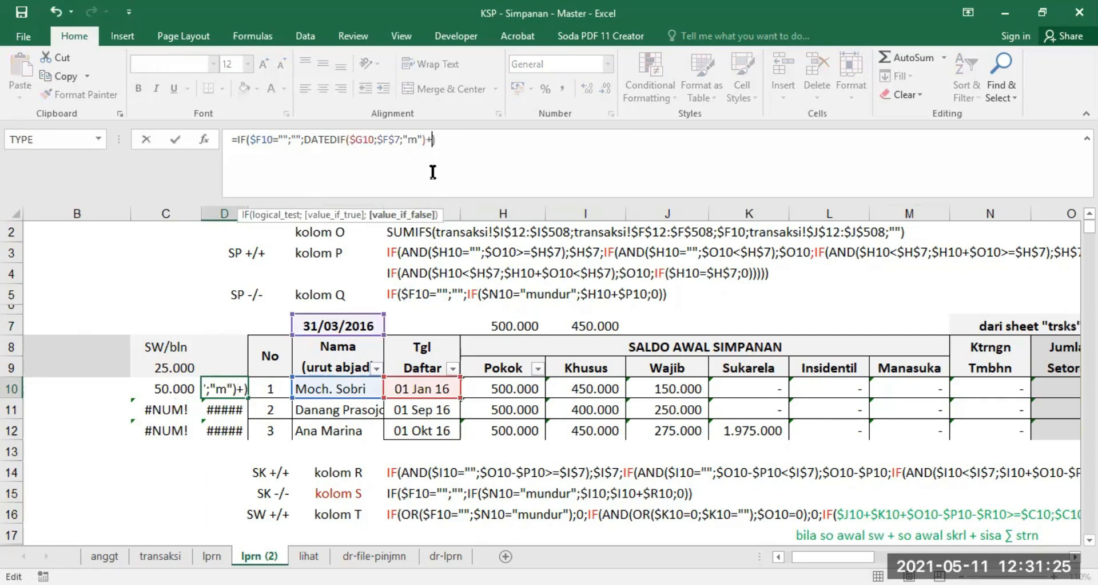
type("1")
key("Return")
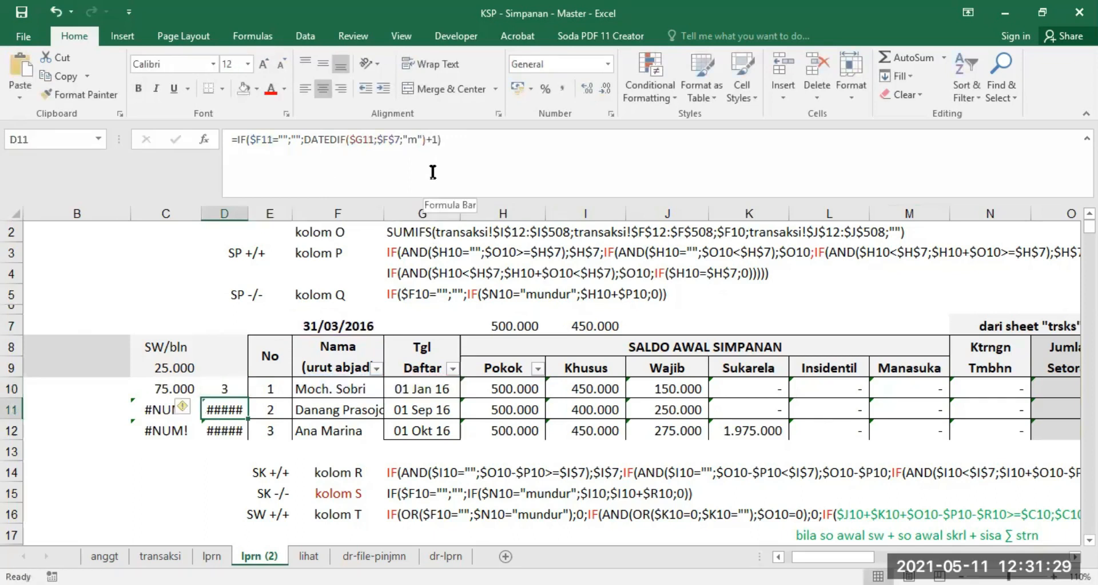
- Check how the C10 obligation formula multiplies the monthly rate in C9 by the month count in D10, leaving the formula unedited
left_click(230, 389)
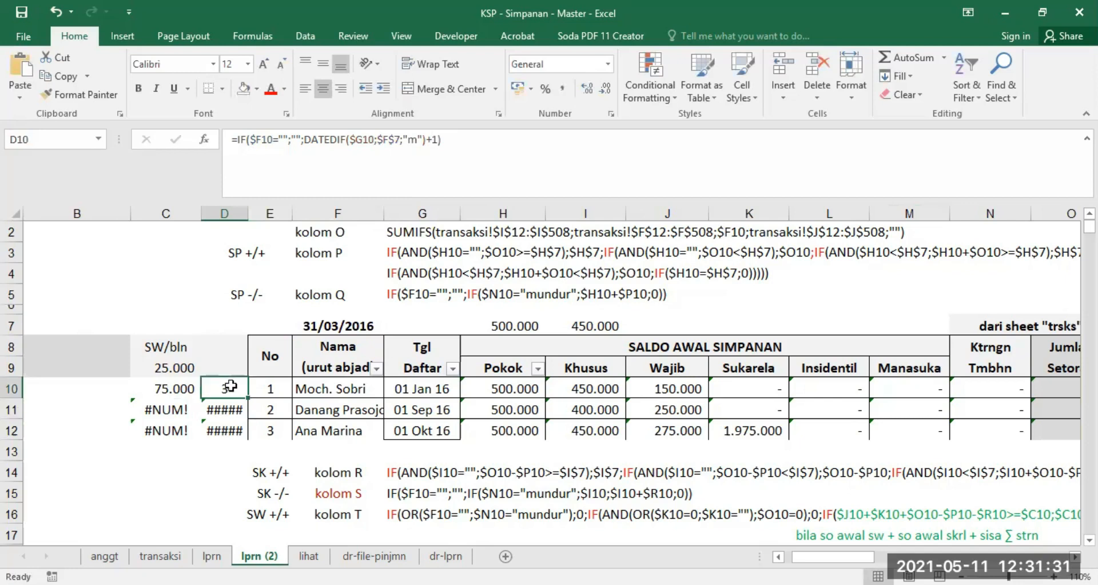
left_click(178, 389)
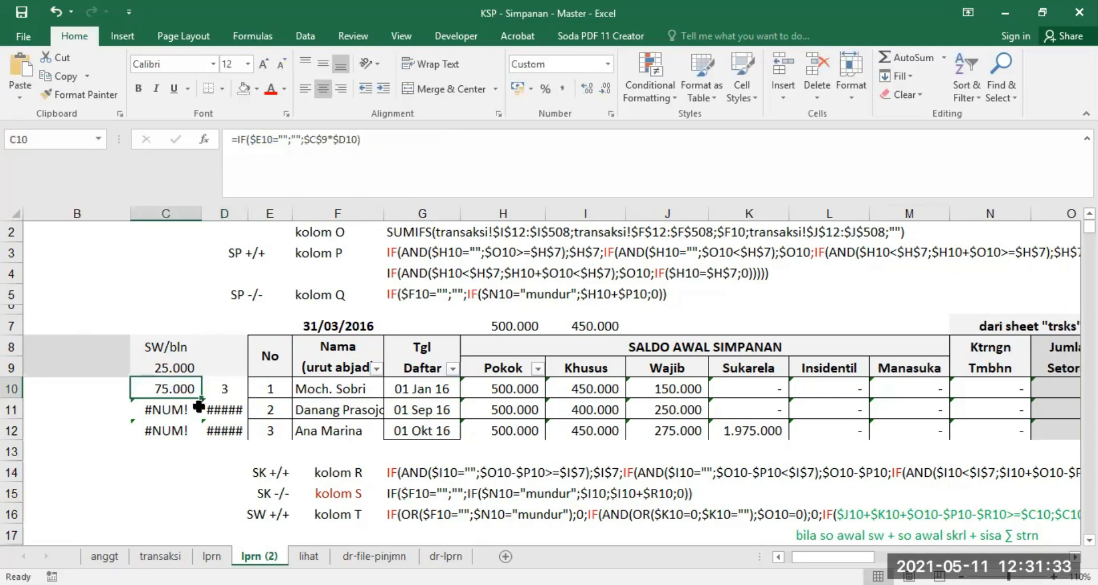
left_click(232, 389)
left_click(171, 366)
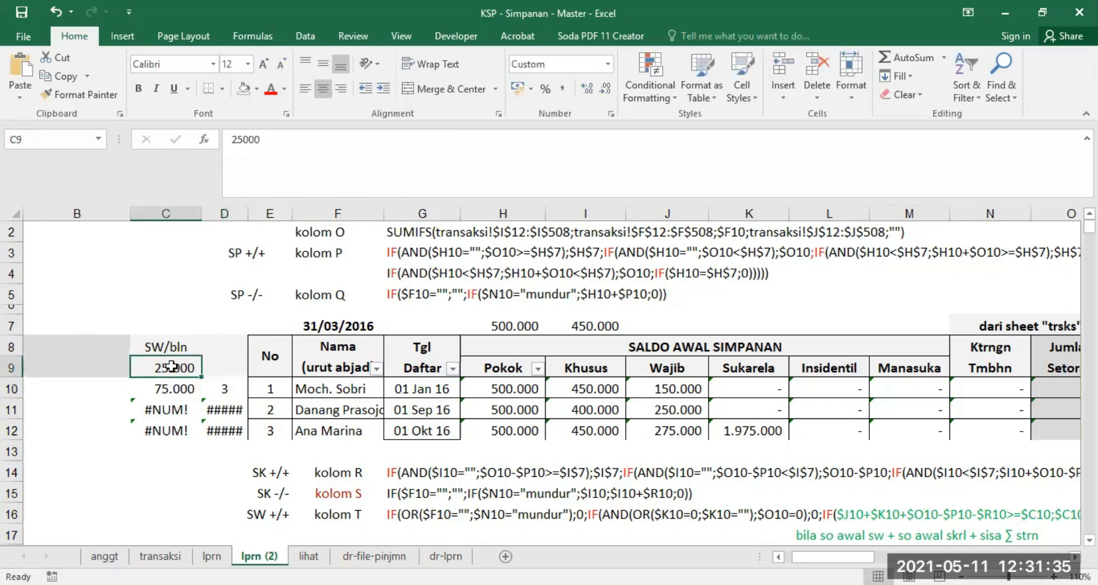
left_click(173, 386)
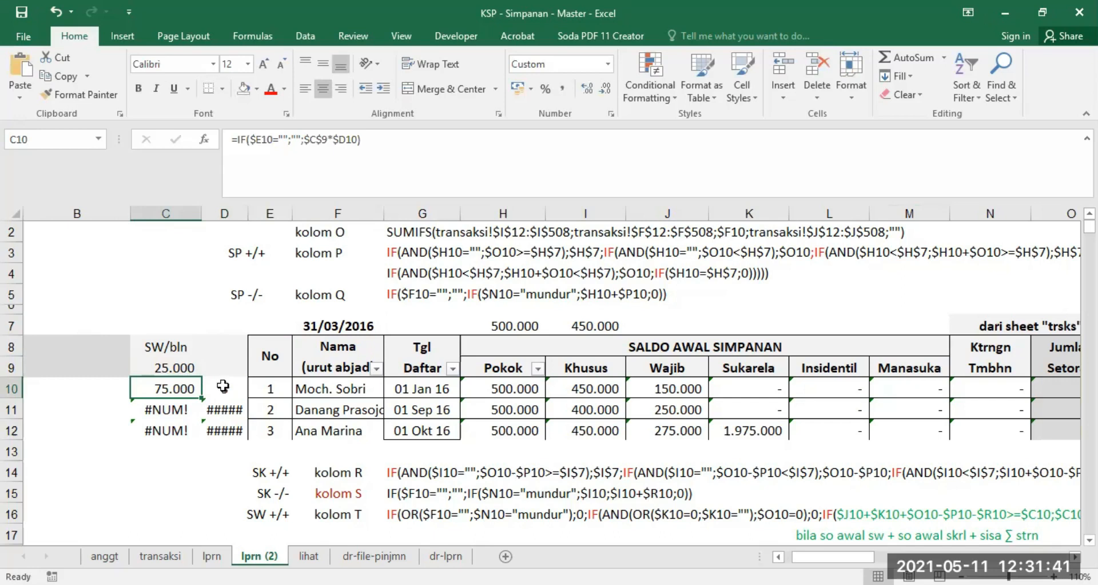
left_click(341, 139)
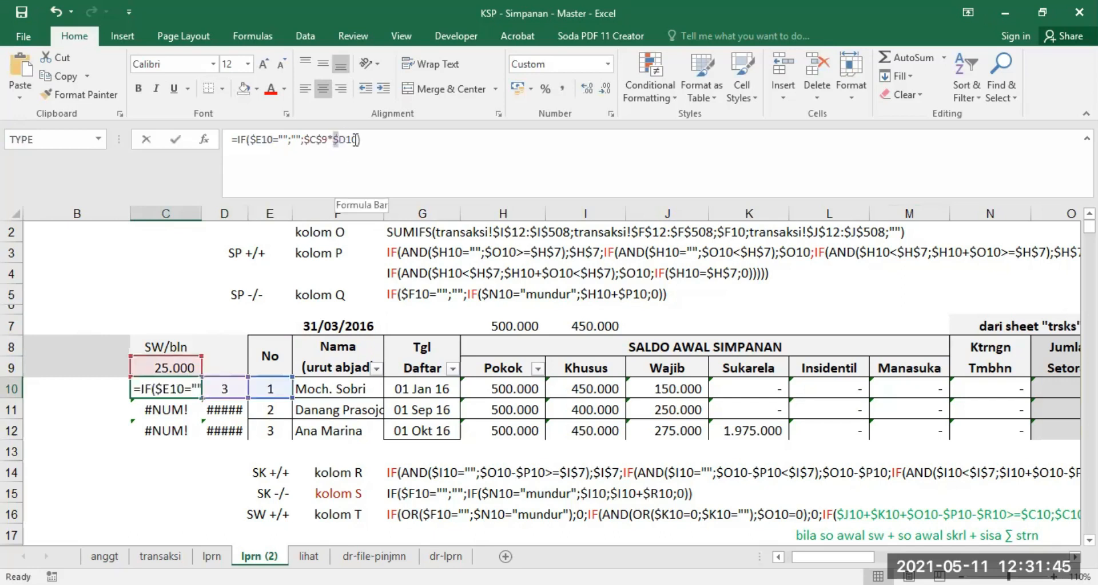
double_click(344, 139)
key("Escape")
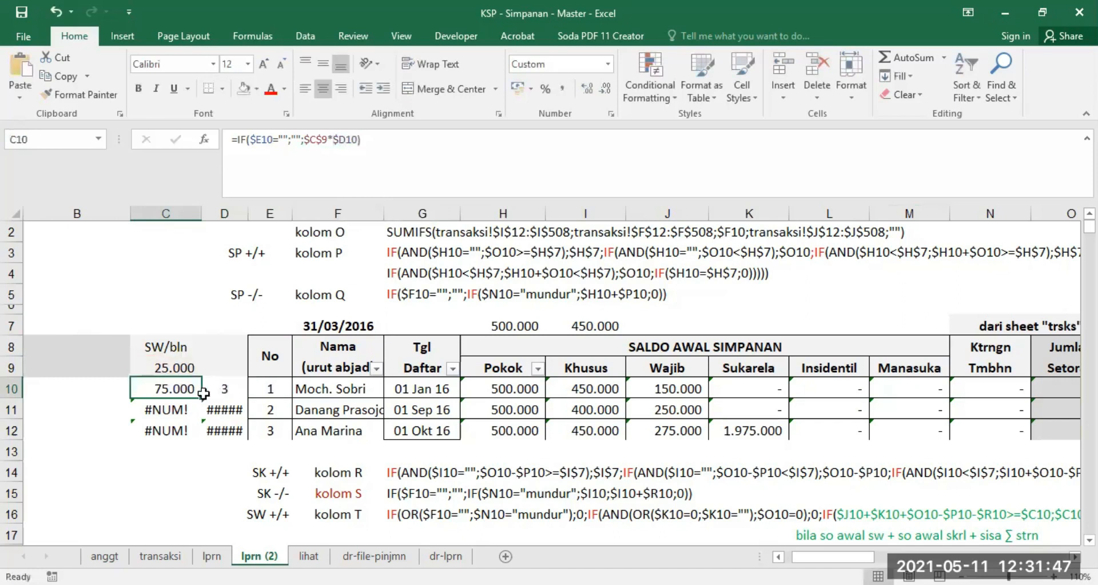
left_click(223, 388)
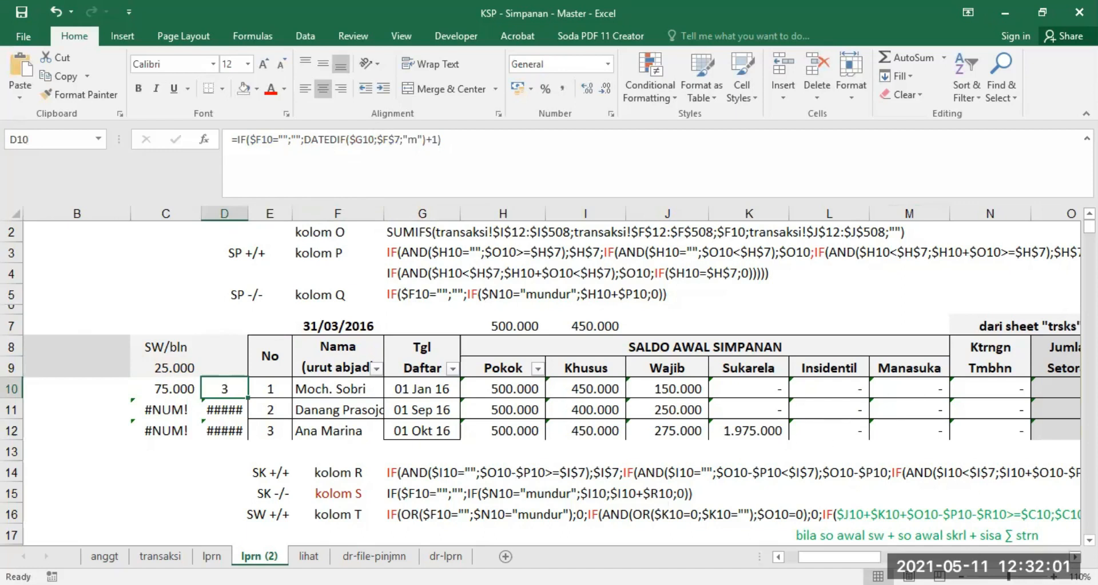
- Hide the Simpanan Khusus columns R and S
scroll(551, 384, "right", 6)
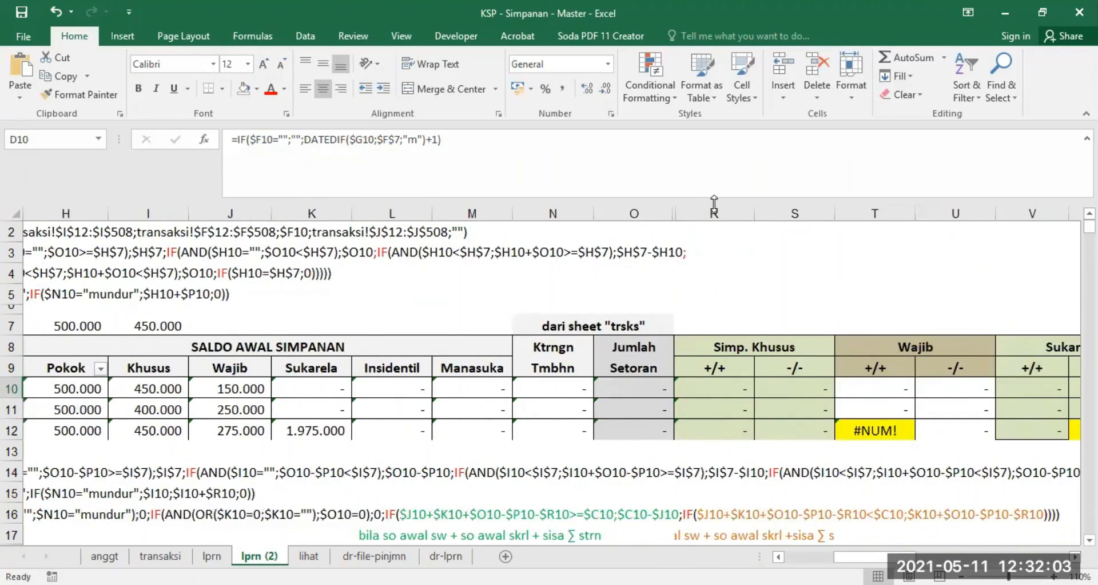
left_click_drag(712, 214, 781, 217)
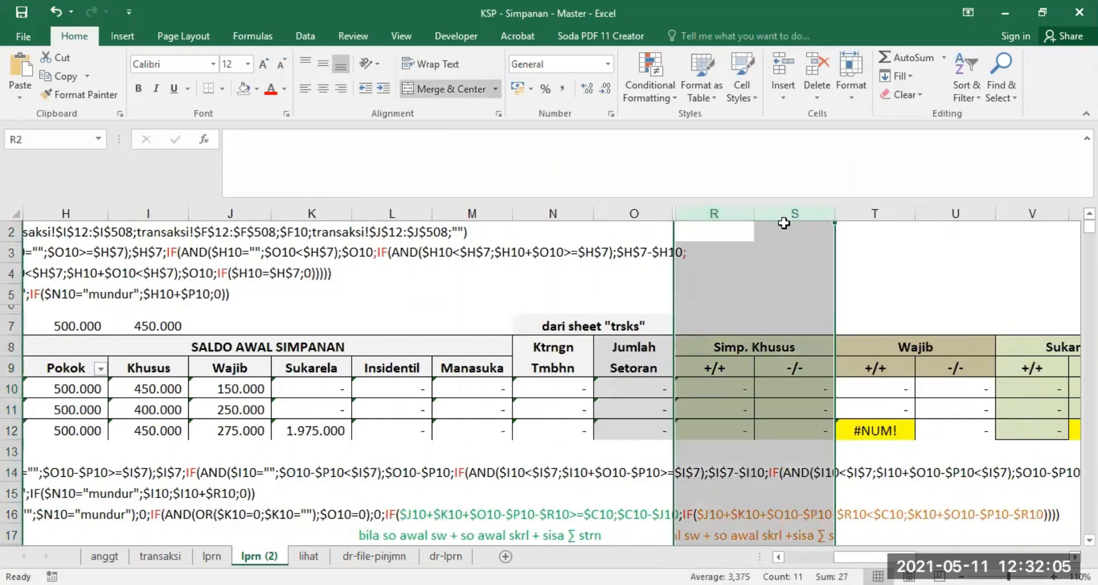
right_click(726, 211)
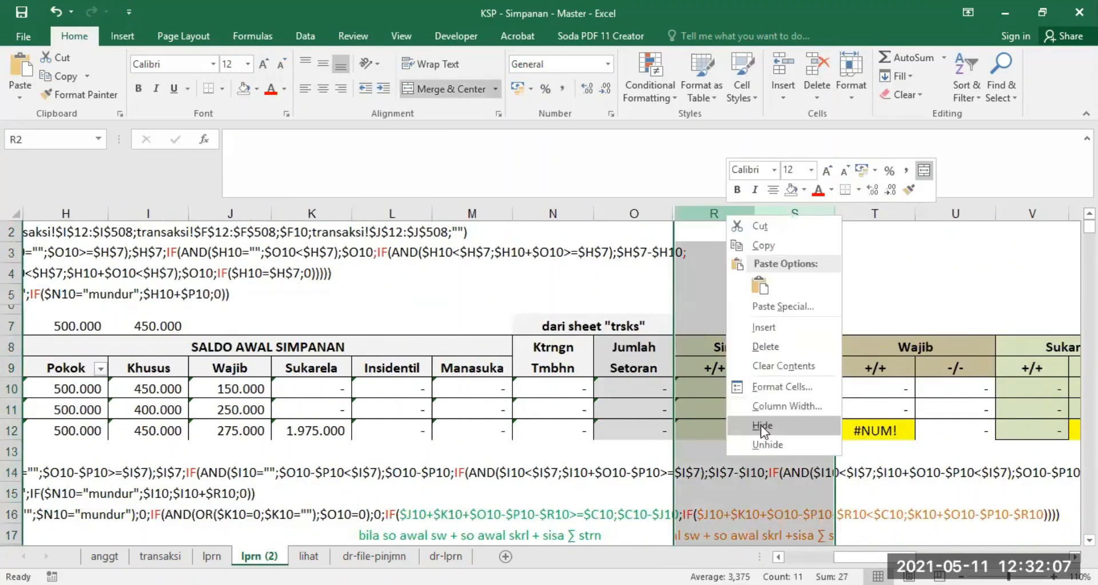
left_click(761, 424)
left_click_drag(865, 557, 838, 556)
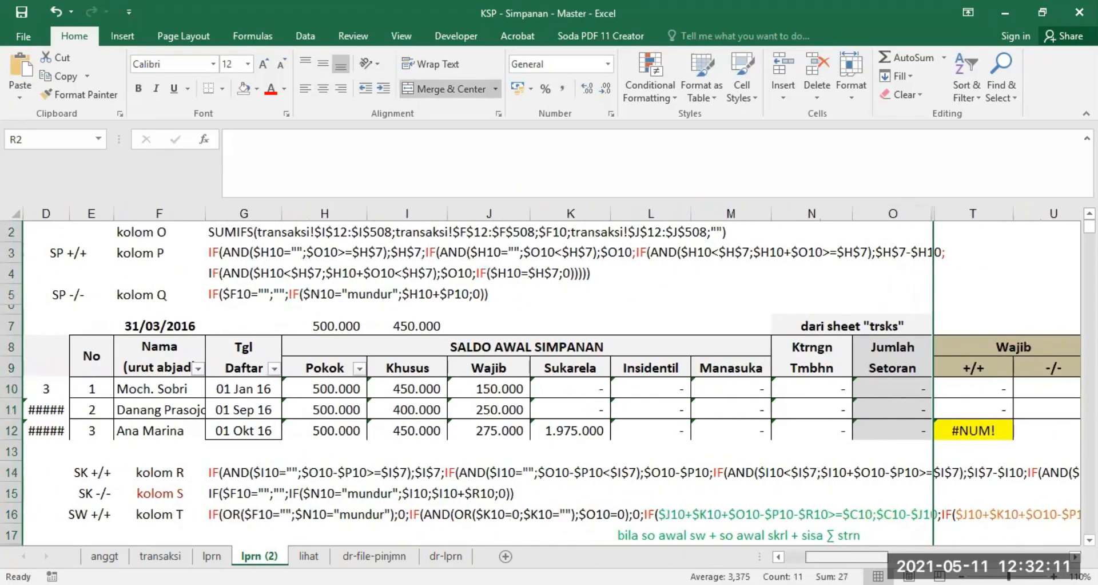
- Set the report date in F7 to 31/03/2017
scroll(334, 453, "down", 1)
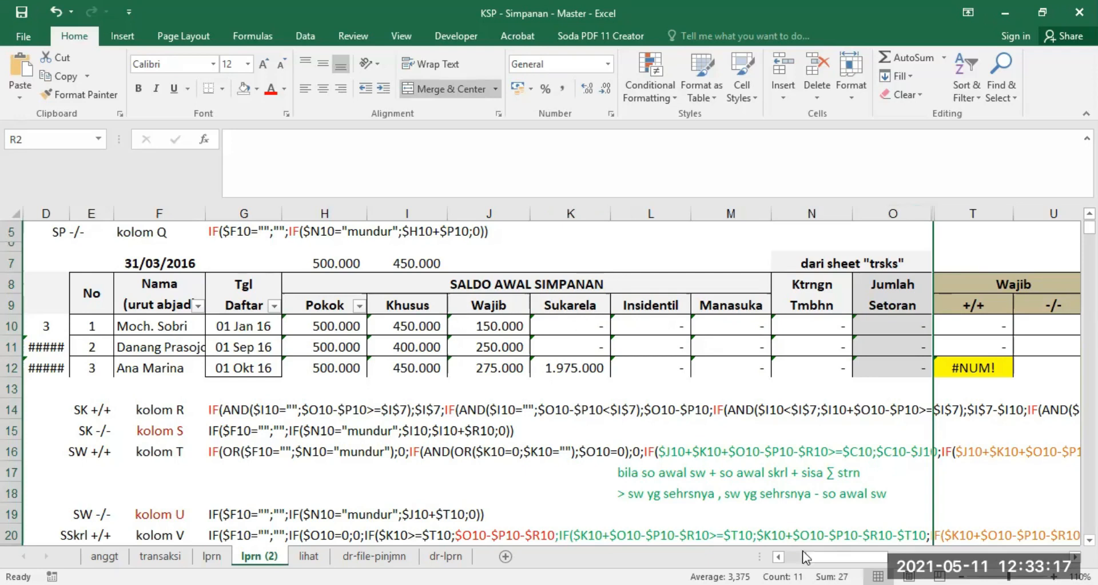
left_click(778, 556)
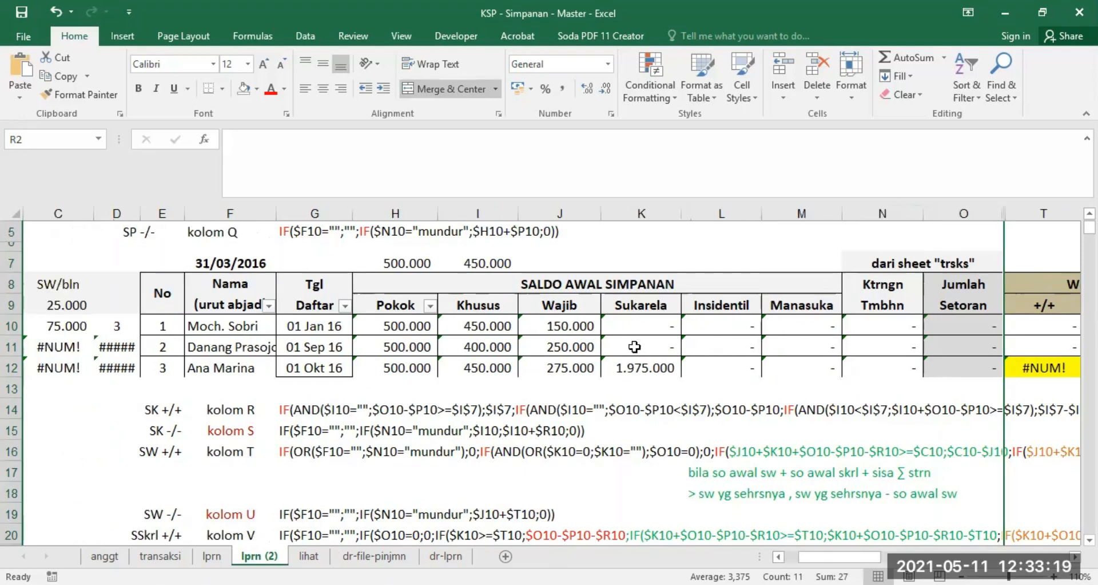
left_click(230, 263)
left_click(307, 145)
key("BackSpace")
type("7")
key("Return")
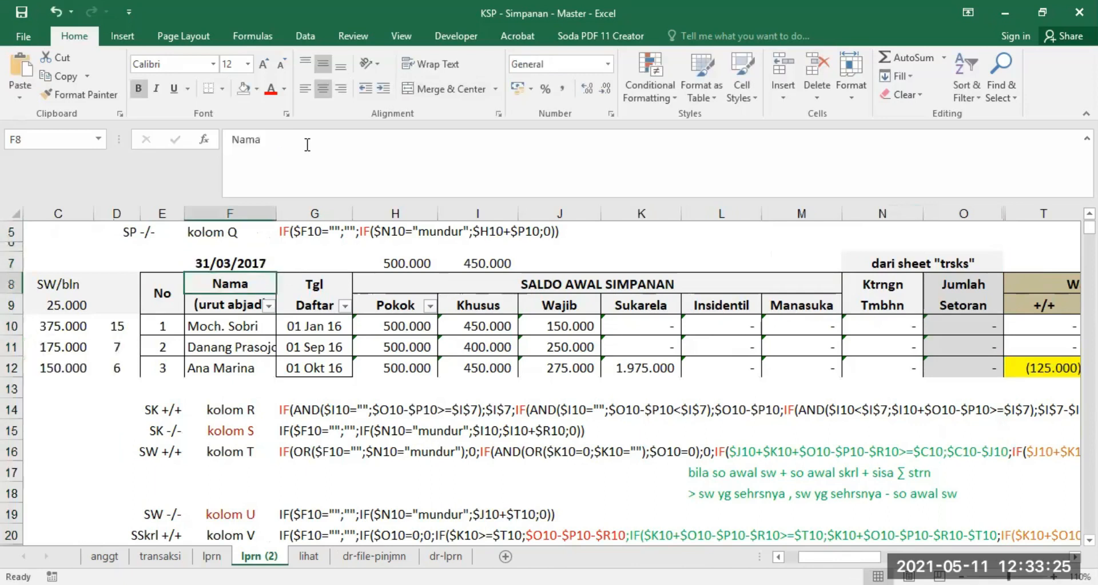
- Check the opening Wajib and Sukarela balances in J10 and K12, plus the O10 deposit total and its source entries on the transaksi sheet
left_click(570, 324)
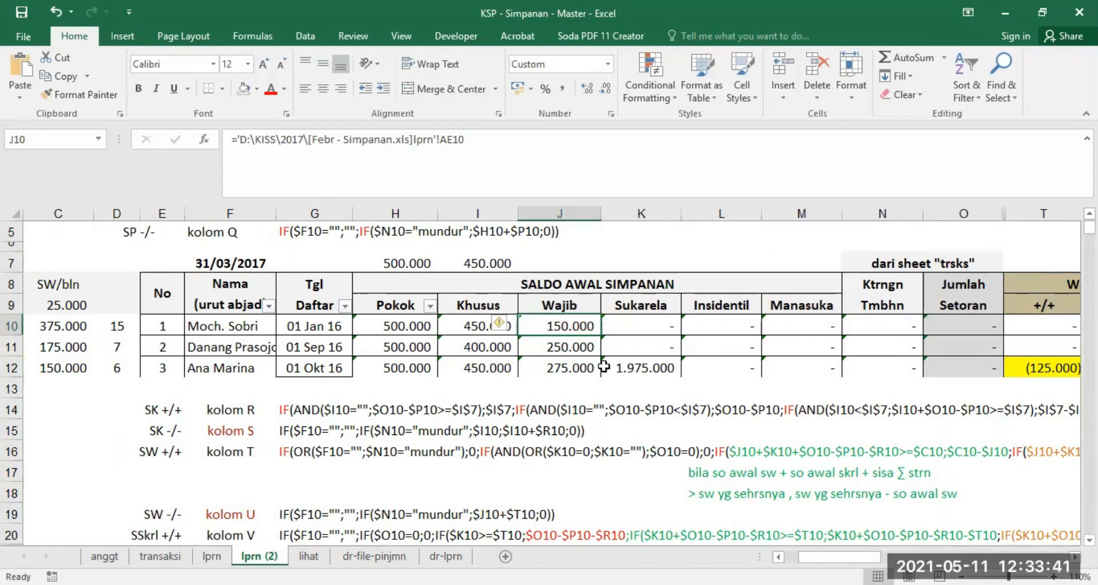
left_click(641, 368)
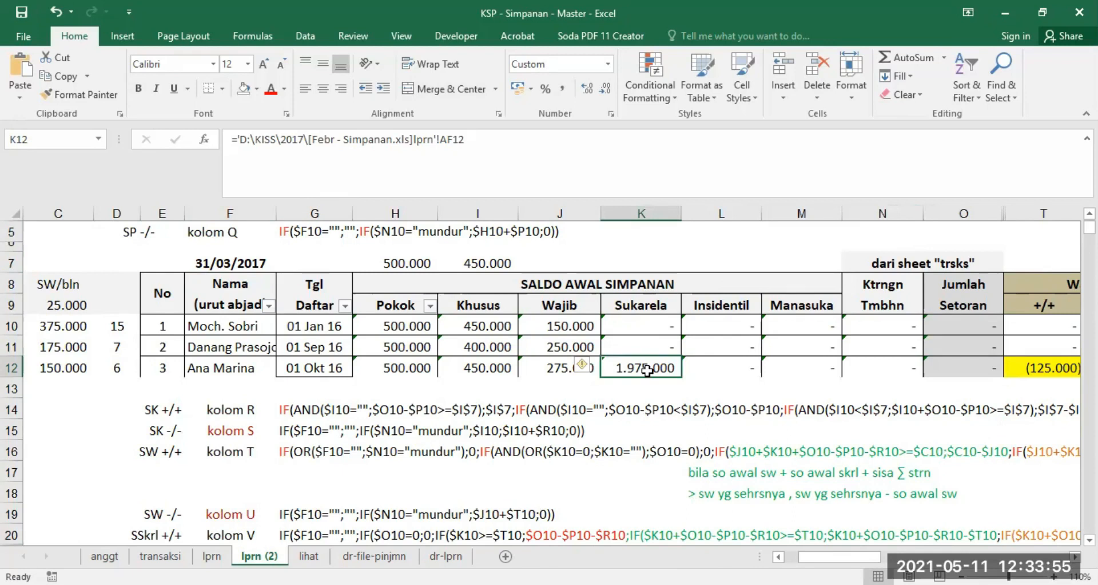
left_click(959, 323)
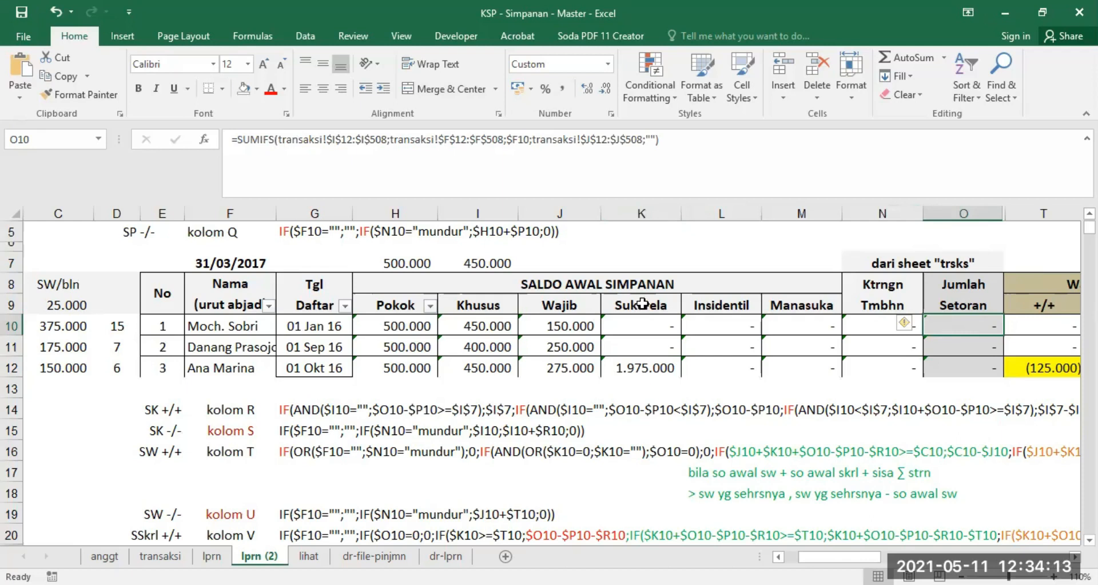
left_click(162, 557)
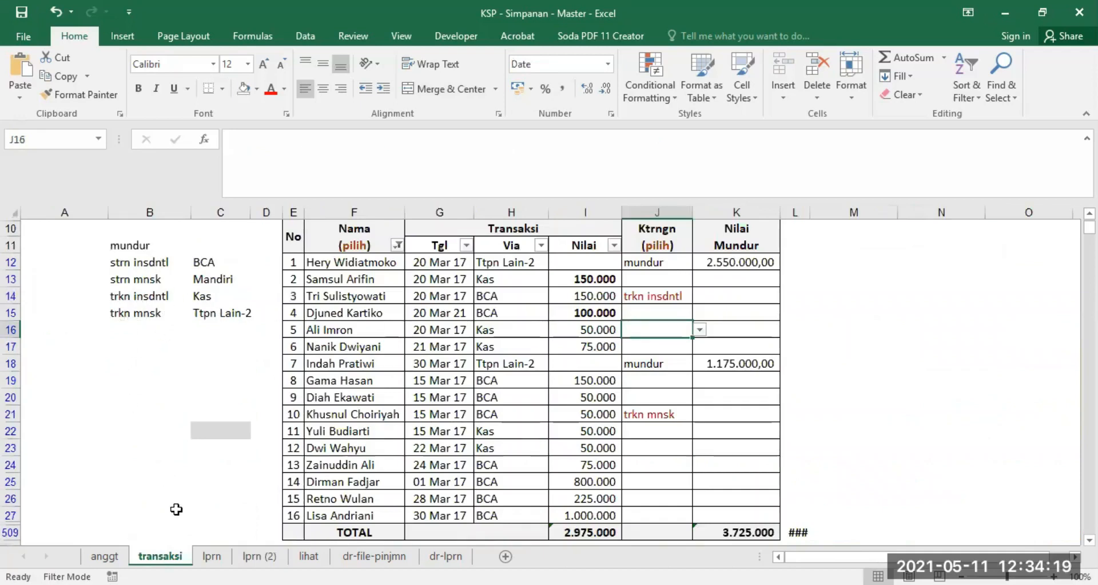
left_click(269, 559)
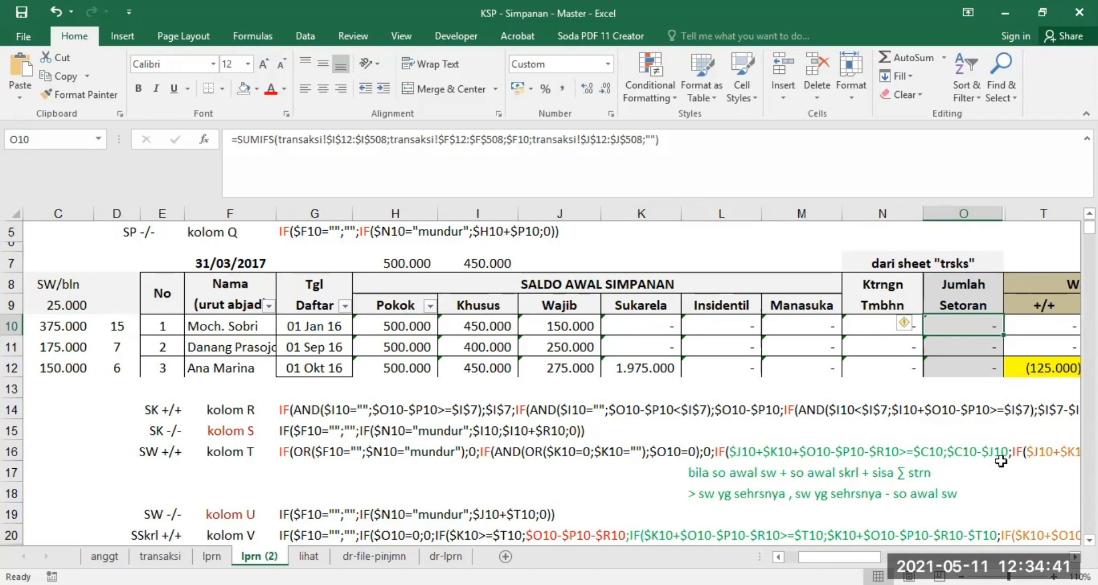
- Examine both branches of the column T Wajib addition formula in row 16 against the opening balances, including the Sukarela balance in K12
scroll(1061, 537, "right", 1)
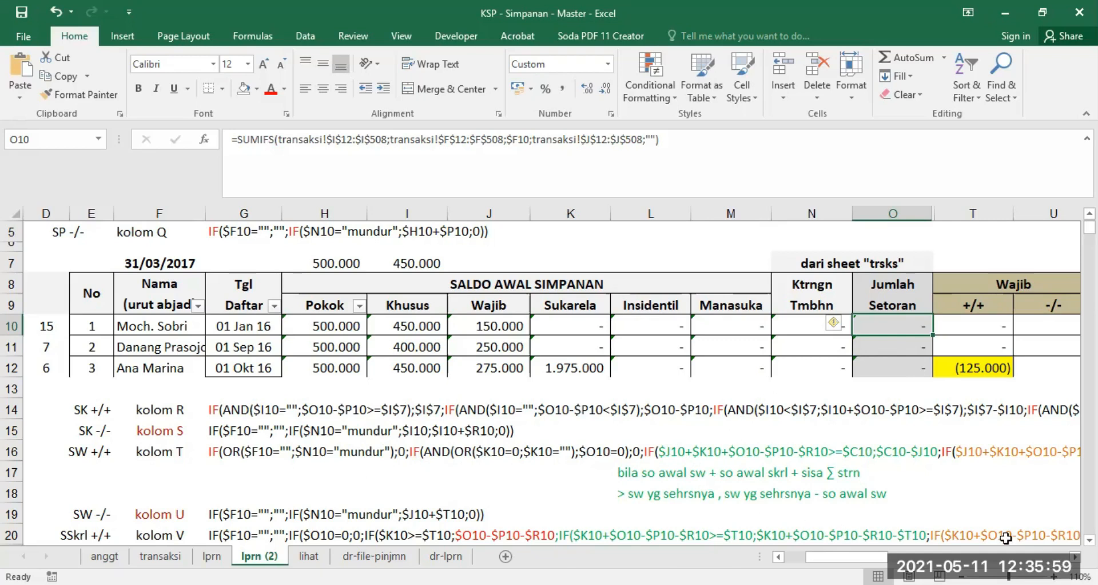
scroll(628, 448, "right", 1)
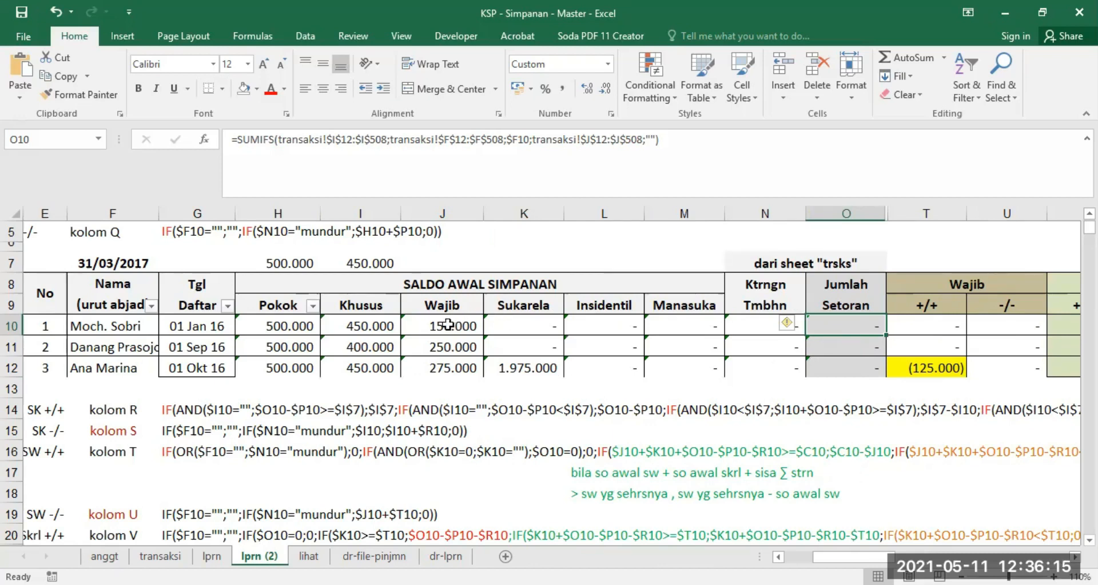
left_click(515, 369)
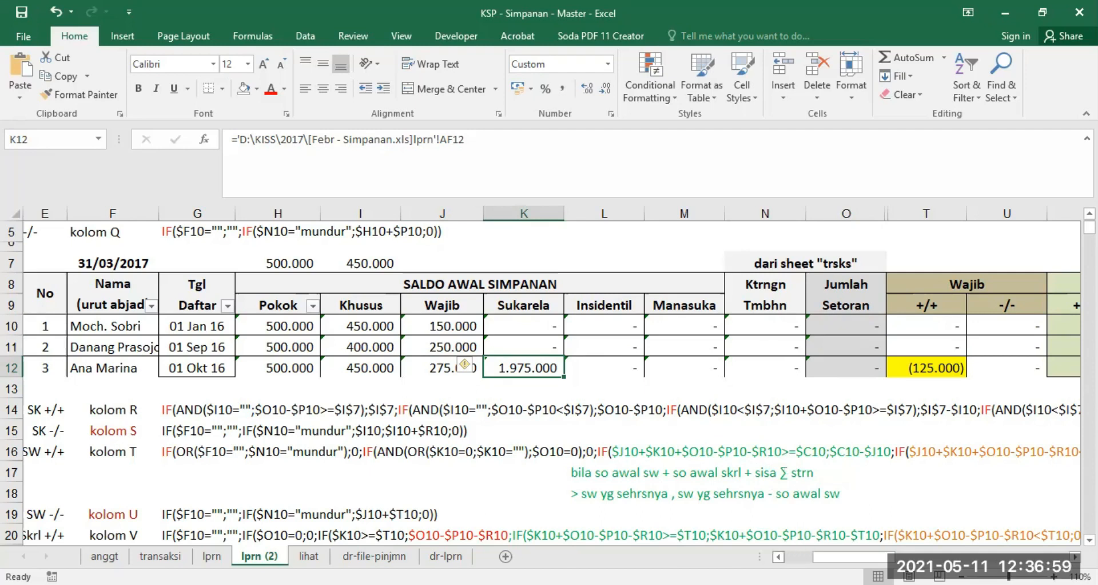
scroll(679, 491, "left", 2)
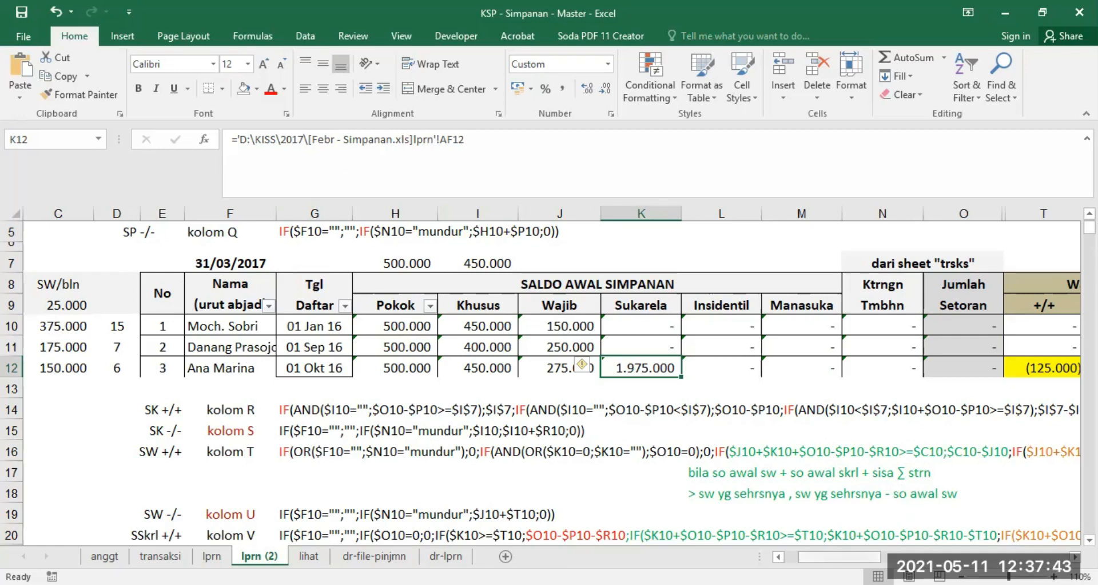
left_click_drag(812, 556, 841, 556)
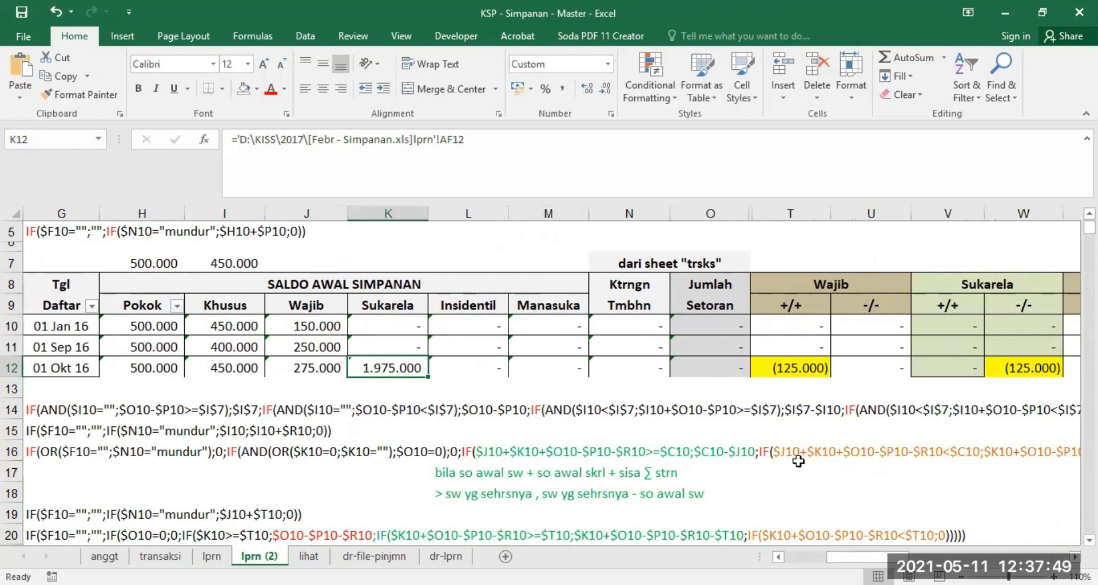
left_click_drag(858, 557, 872, 557)
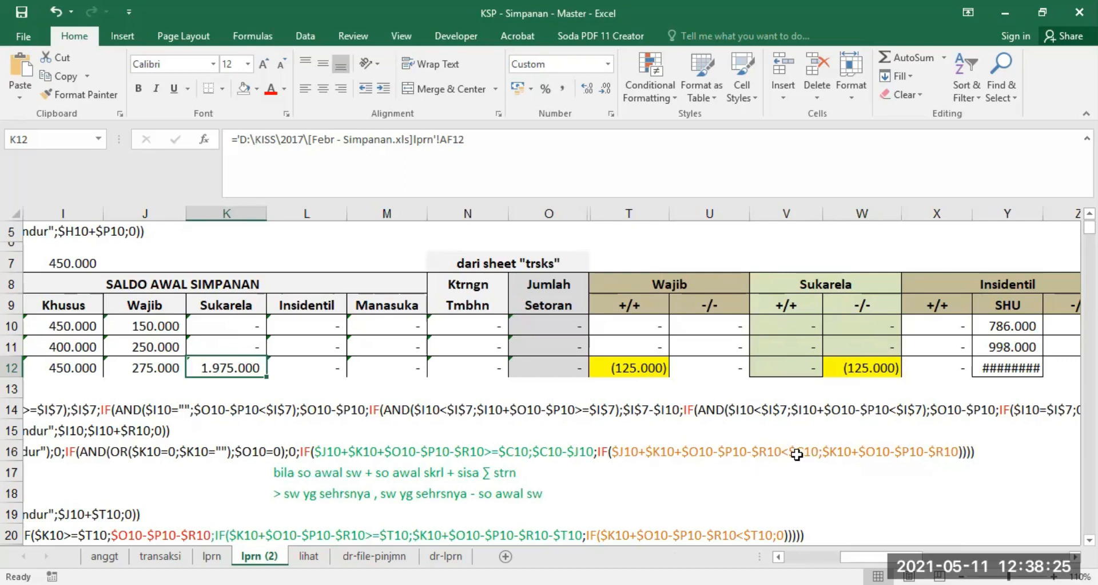
left_click_drag(878, 557, 837, 557)
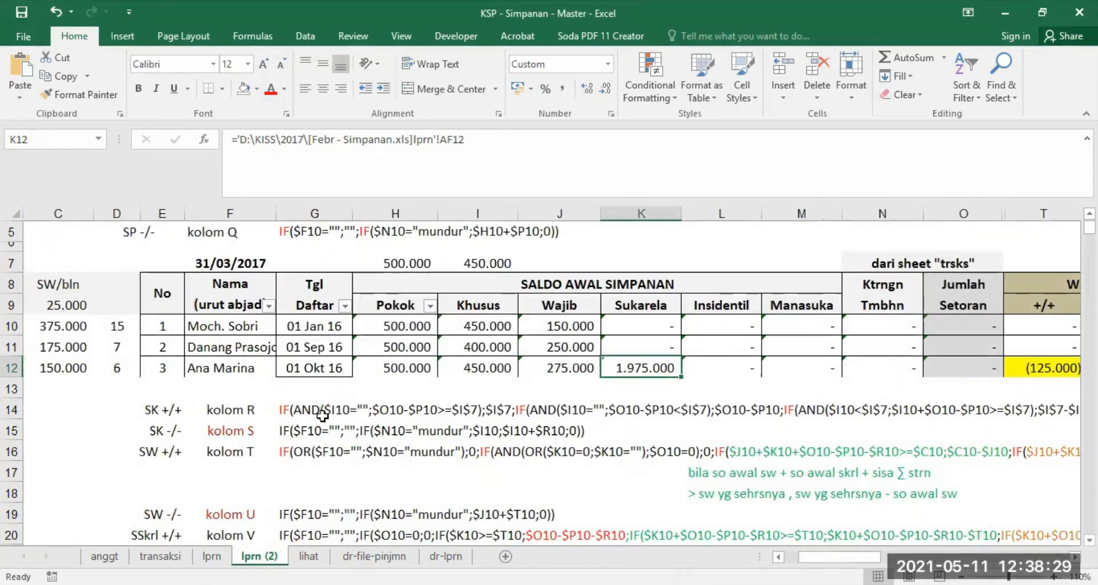
- Check the Sukarela addition formula in V10 and the Wajib withdrawal formula in U10
left_click_drag(815, 555, 854, 556)
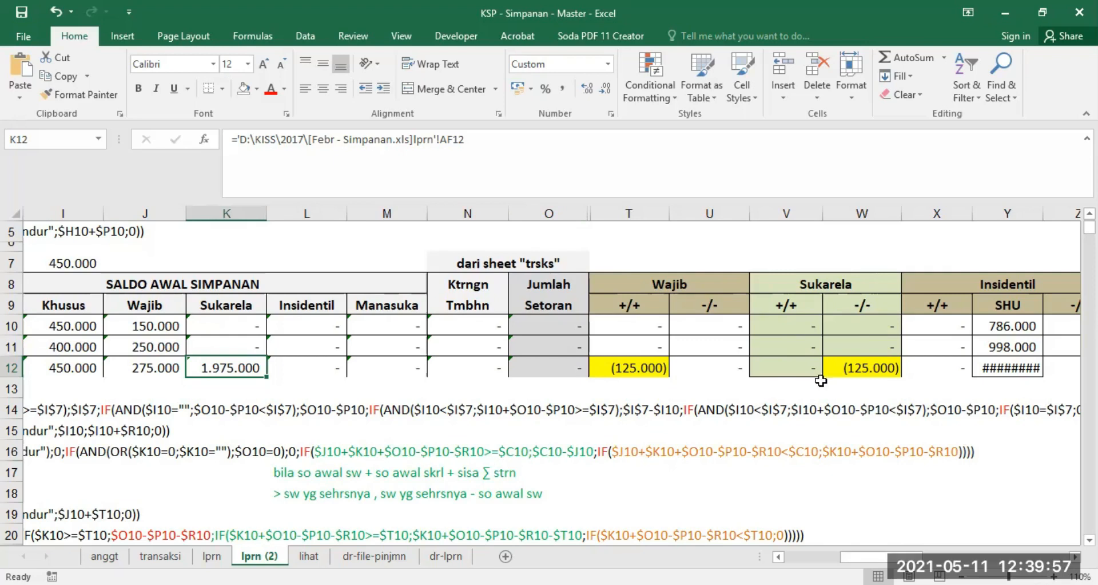
left_click(790, 323)
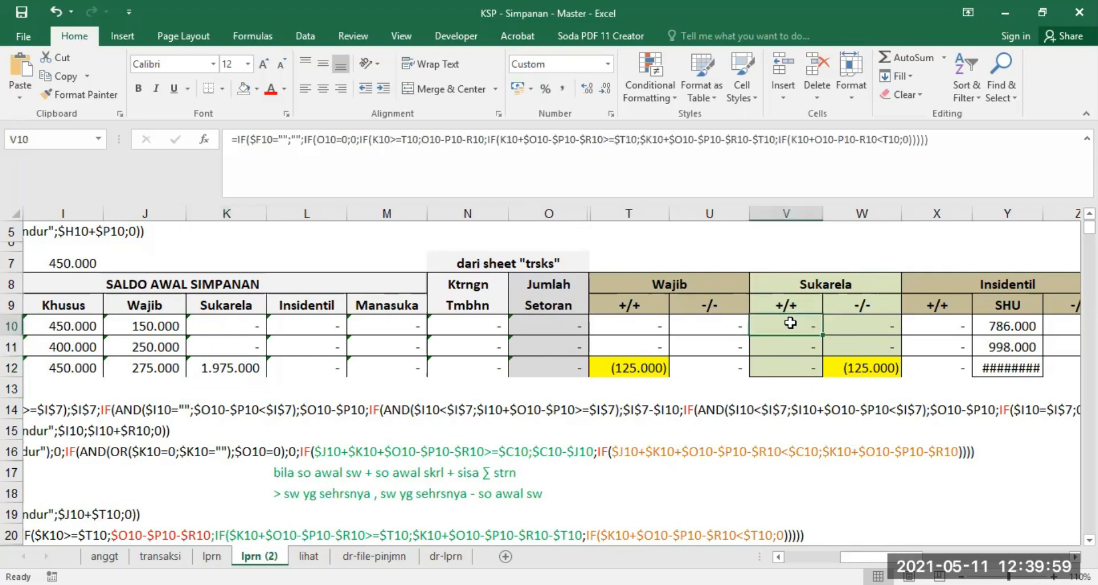
left_click_drag(906, 557, 873, 557)
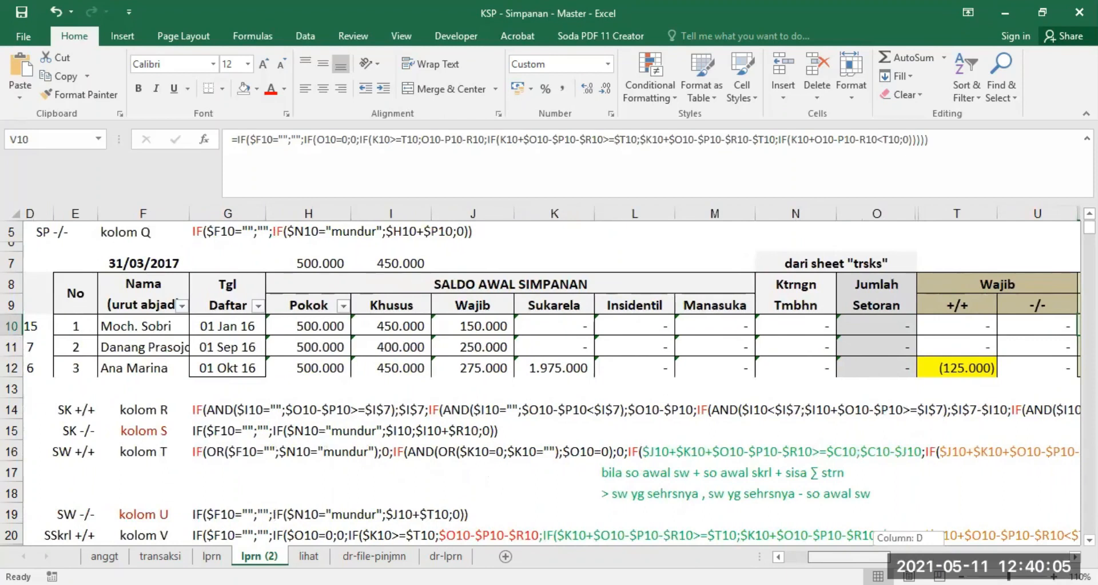
left_click_drag(873, 557, 885, 538)
left_click(800, 325)
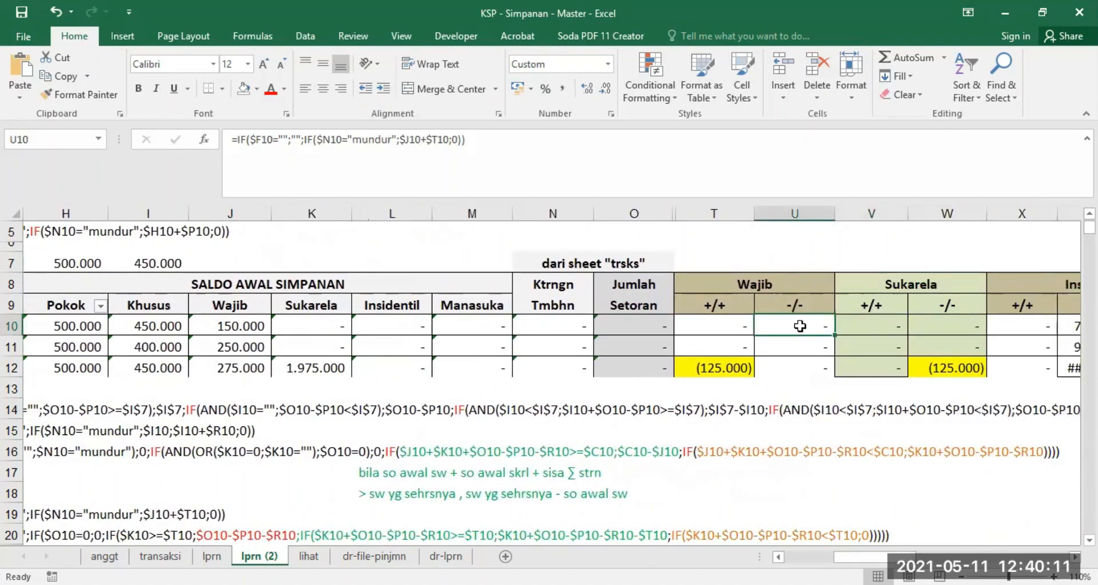
- Unhide the Simpanan Pokok and Khusus columns P to S between columns O and T
left_click_drag(870, 555, 844, 555)
left_click_drag(893, 213, 946, 209)
right_click(975, 433)
left_click(975, 424)
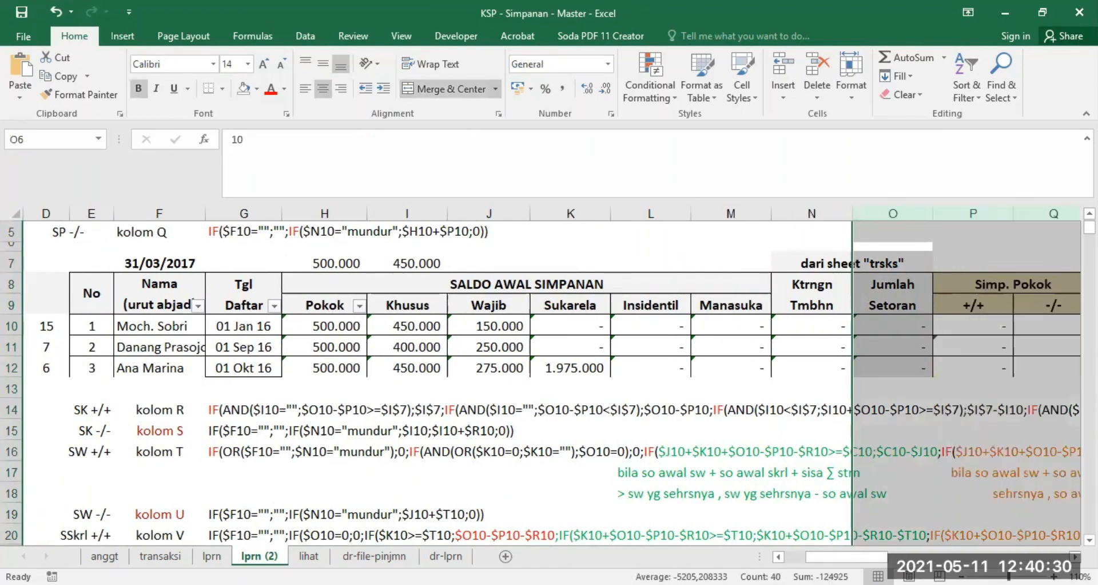
- Correct the Simpanan Khusus withdrawal formula in S10 so a "mundur" member returns $I10+$R10, matching the pattern of the Wajib withdrawal formula in U10
scroll(869, 309, "right", 5)
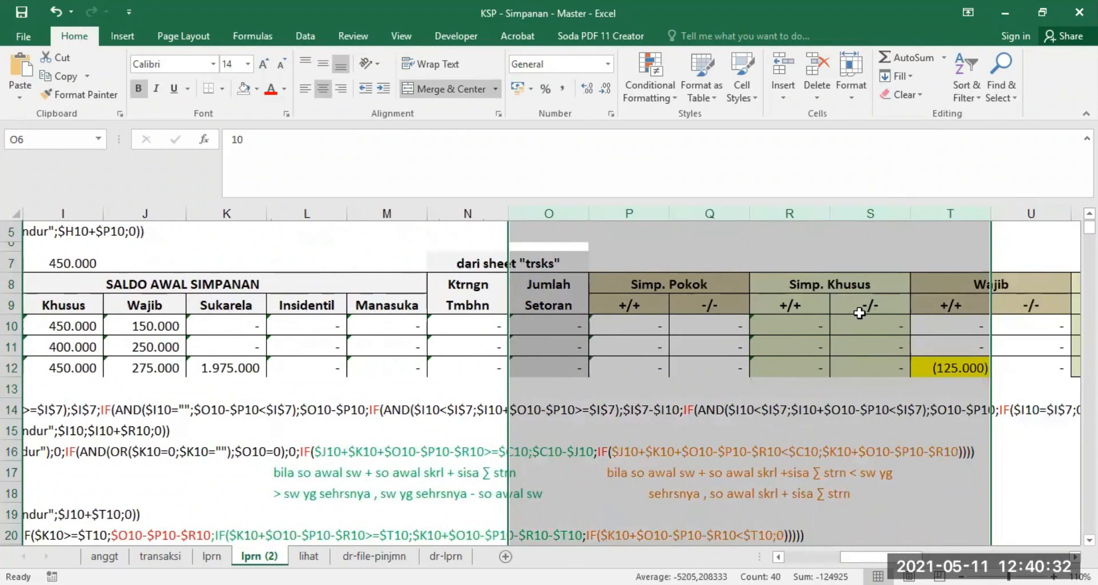
left_click(864, 327)
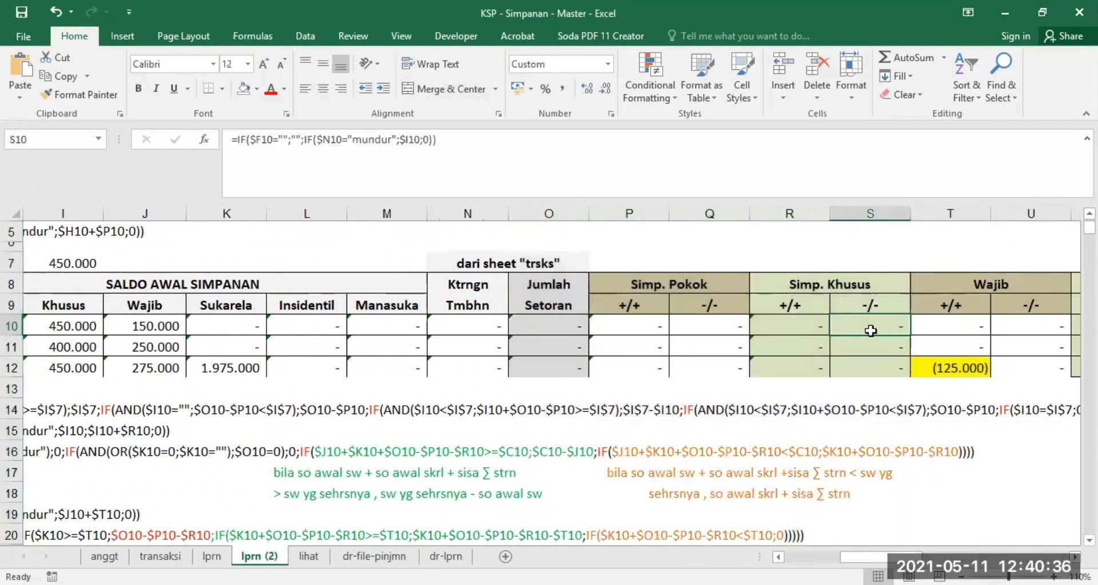
left_click(1031, 324)
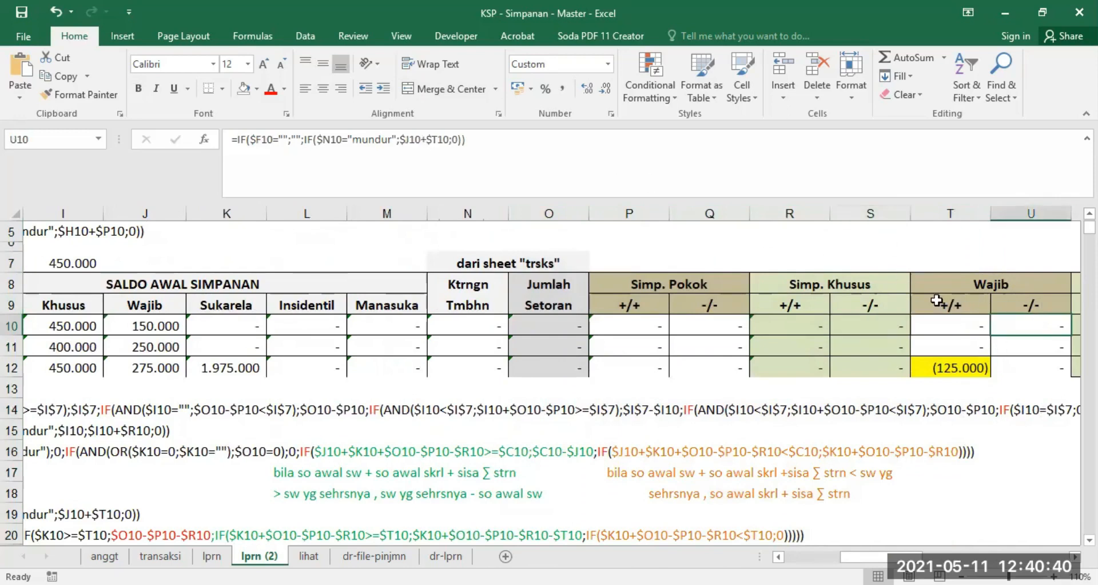
left_click(885, 322)
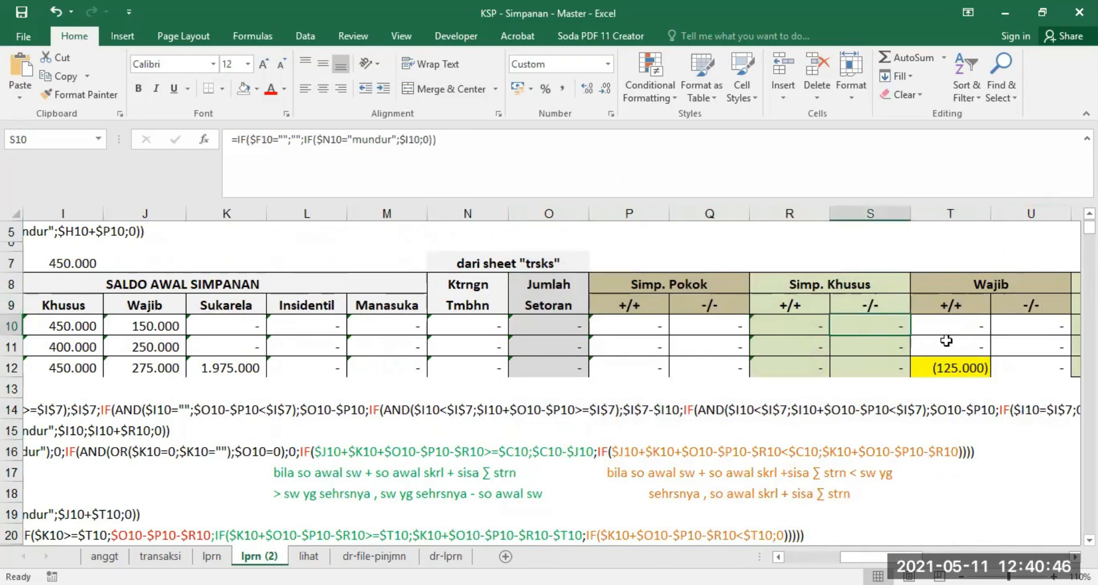
left_click(420, 139)
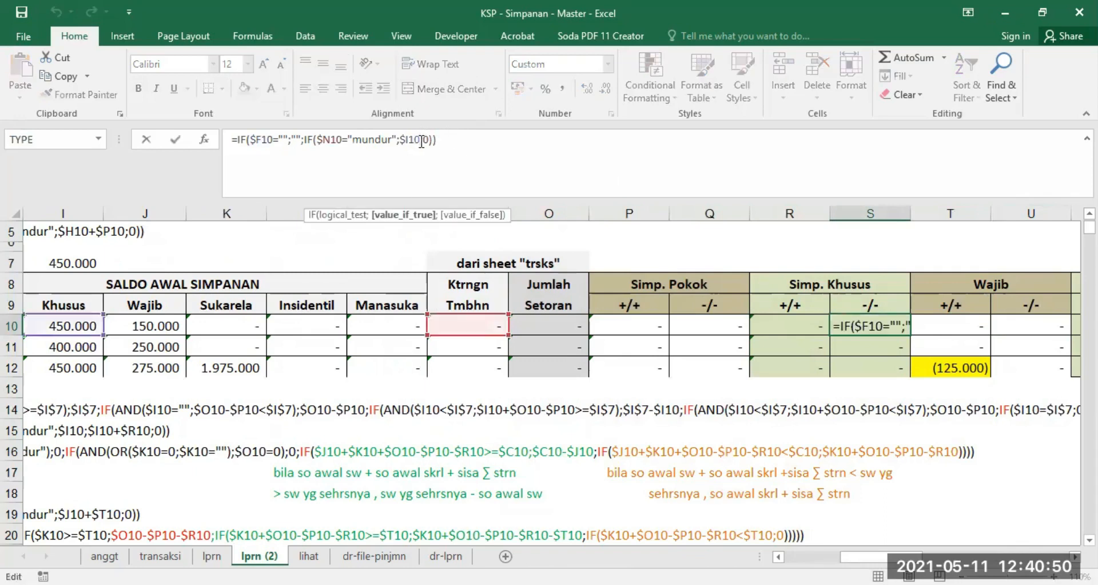
type("+")
key("BackSpace")
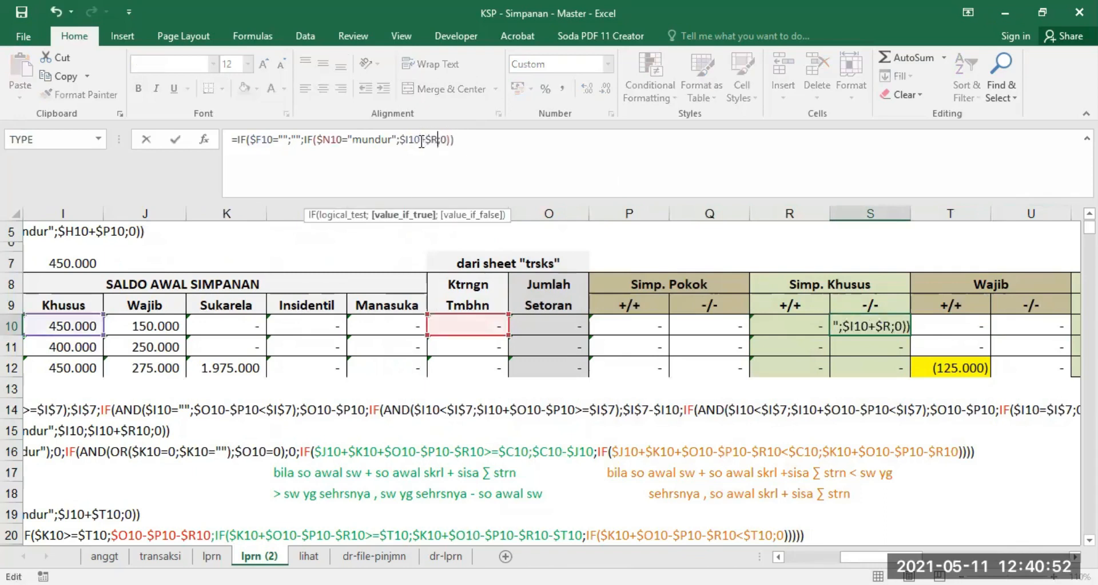
key("Return")
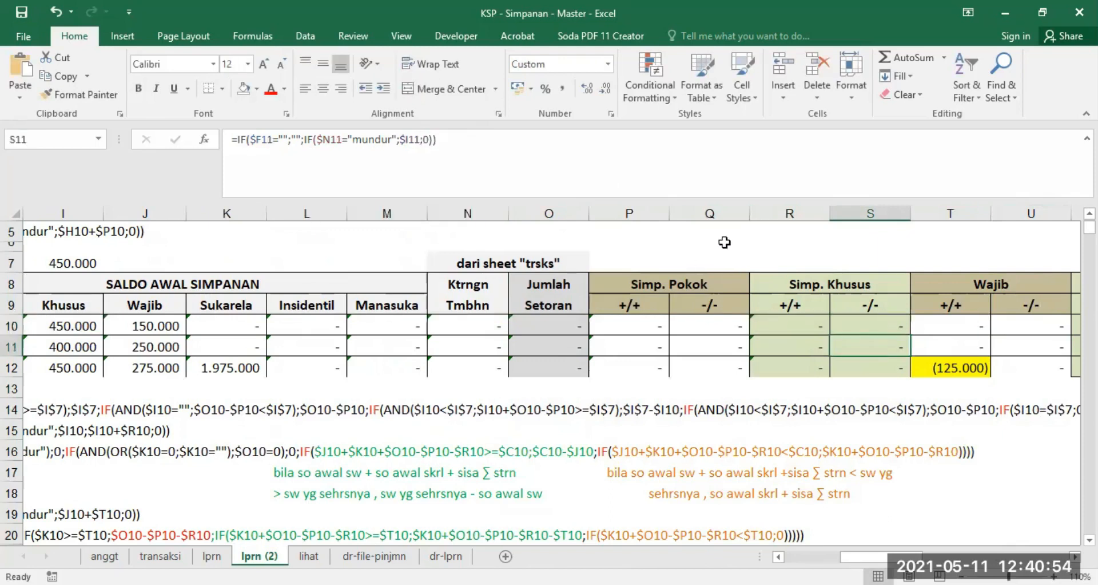
- Compare the withdrawal formulas in S10 and U10 with the written column S and U formulas, and look over the movement columns through Manasuka
left_click(878, 323)
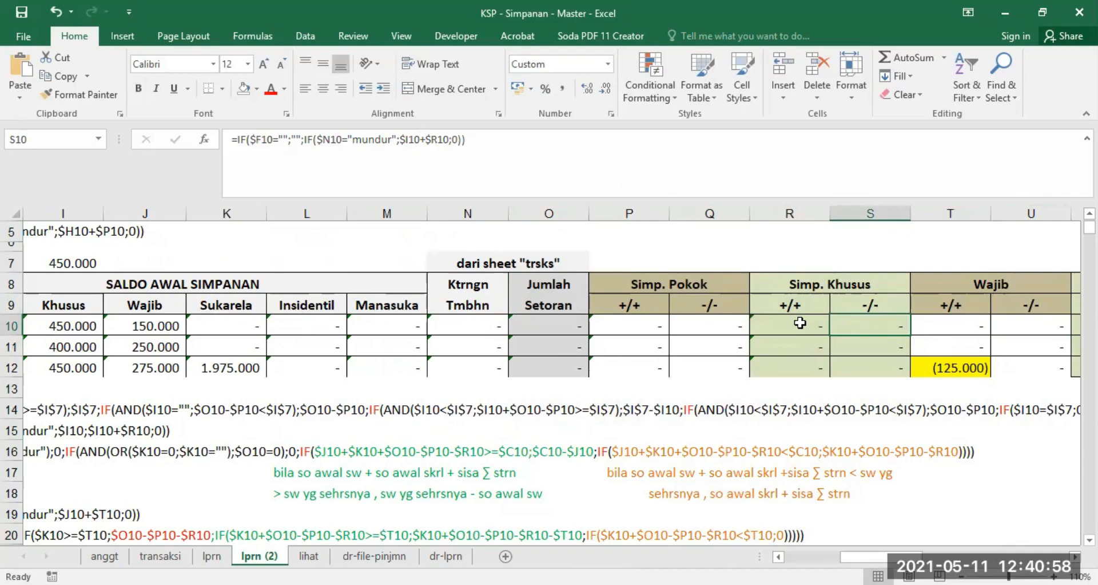
left_click(1036, 325)
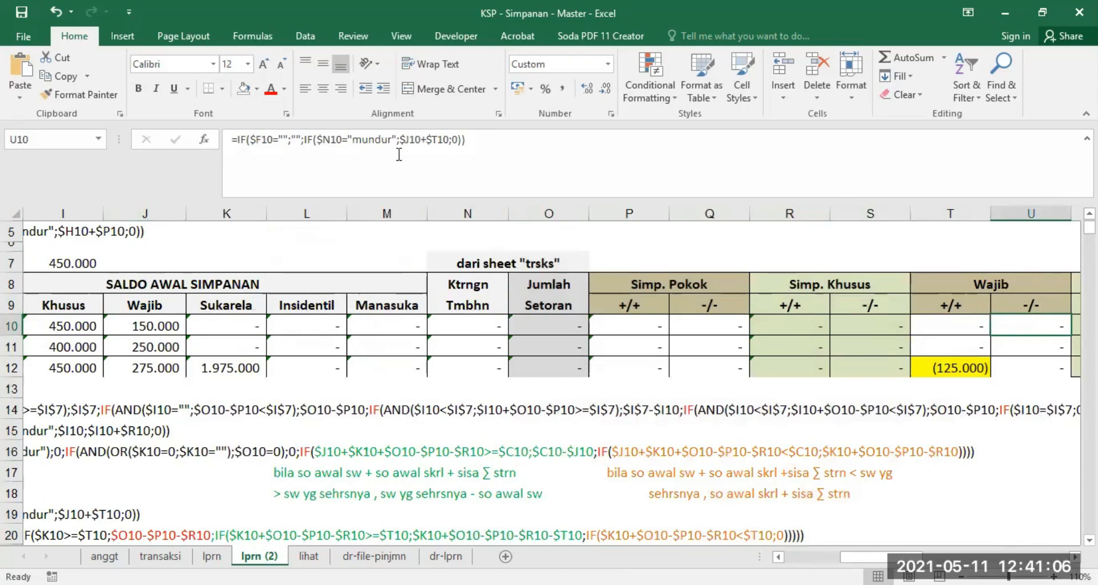
left_click_drag(858, 557, 830, 558)
scroll(241, 470, "down", 1)
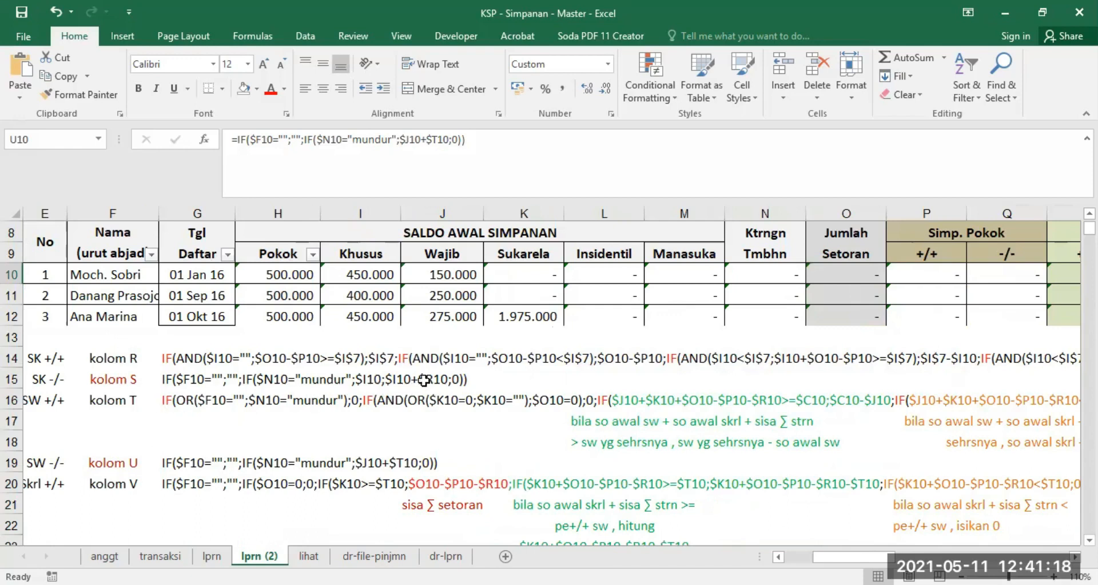
scroll(427, 383, "up", 3)
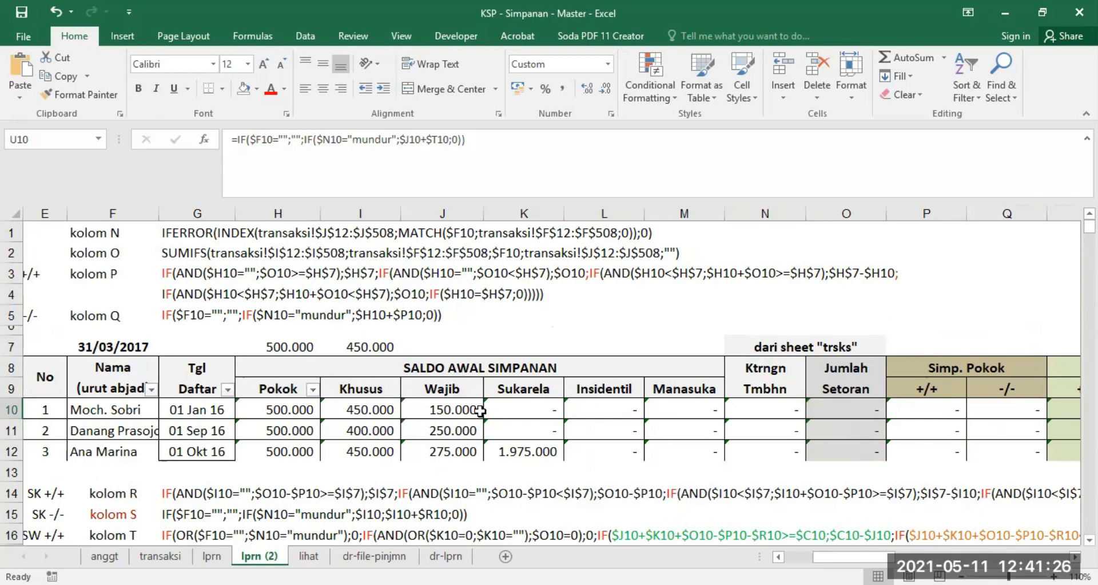
scroll(486, 409, "down", 2)
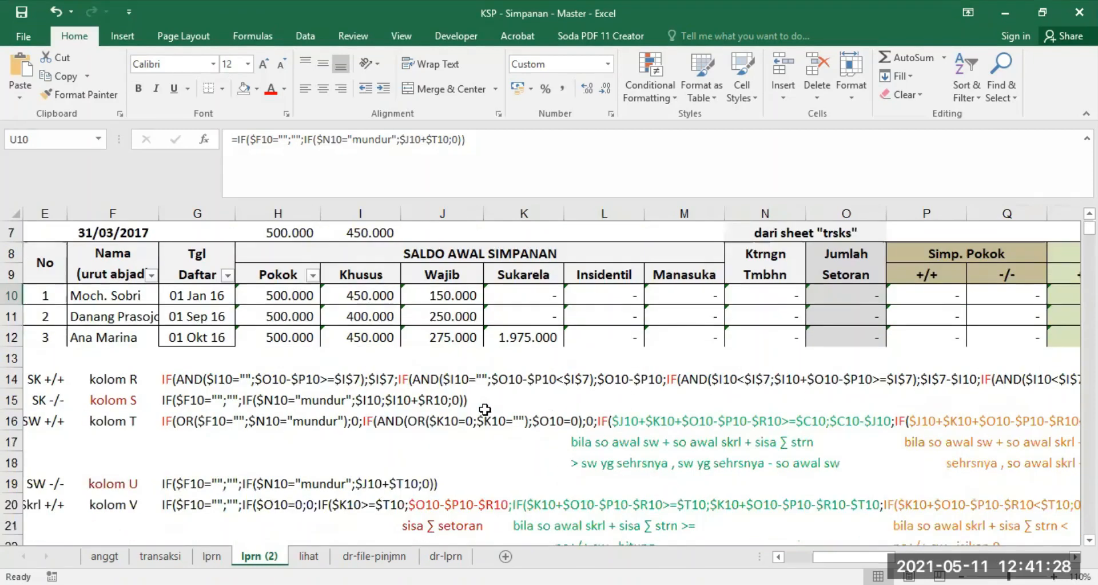
left_click_drag(864, 550, 916, 550)
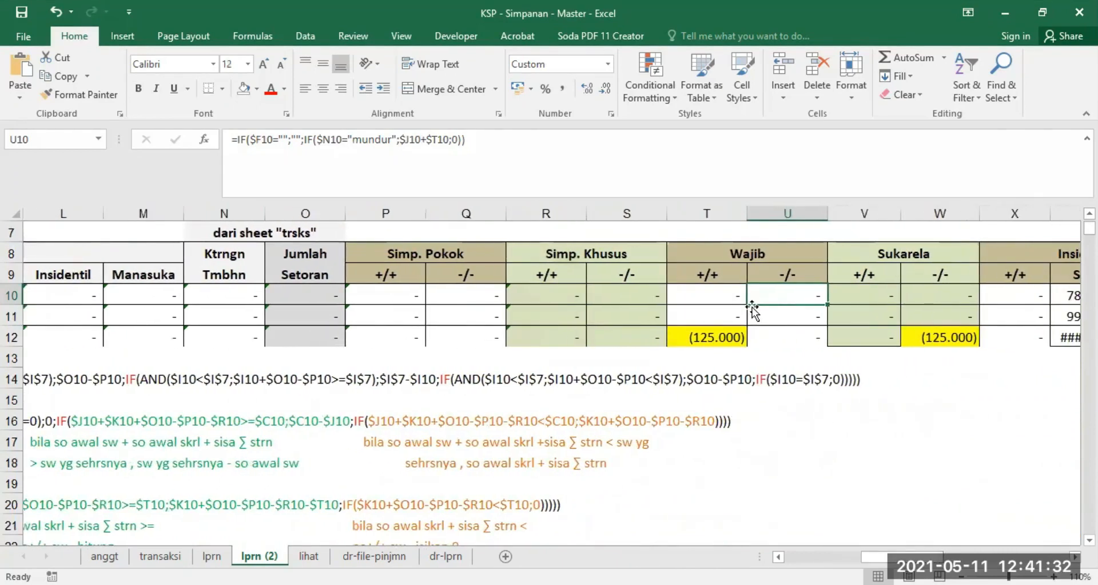
left_click_drag(876, 556, 892, 557)
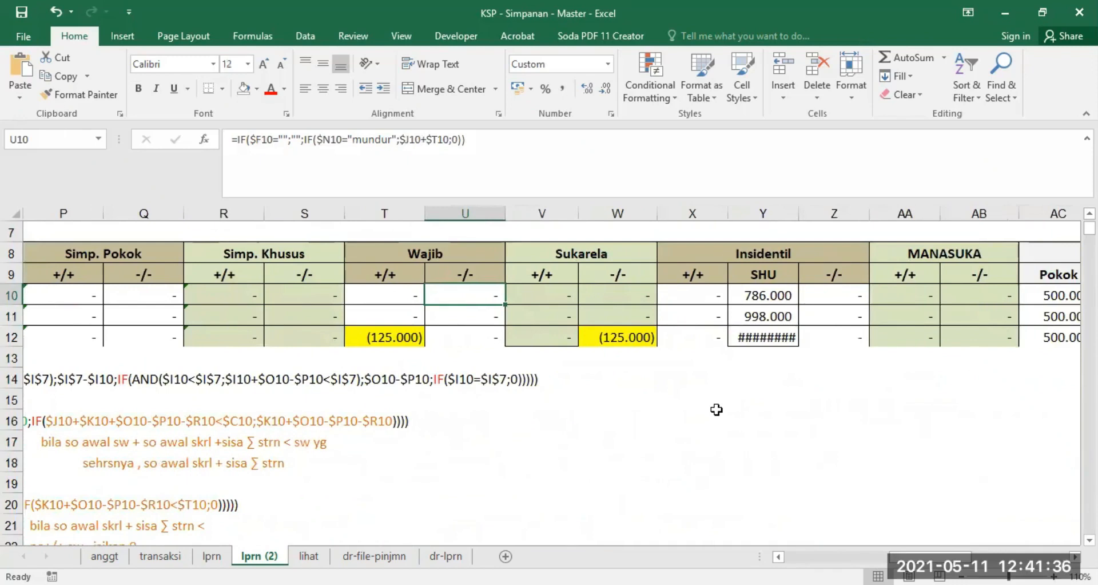